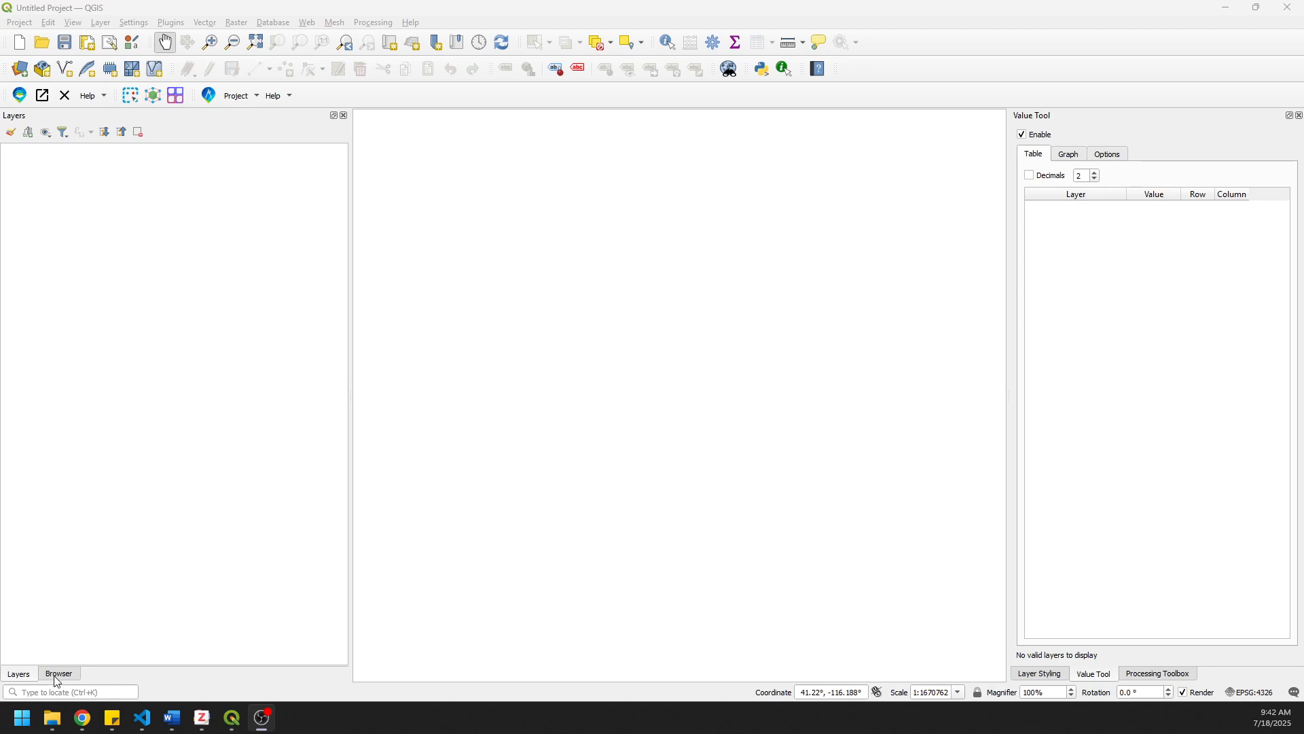
Step: Examine the SR_B2, SR_B3 and SR_B4 band files of both Landsat scenes in the landsat_l2 folder
click(56, 675)
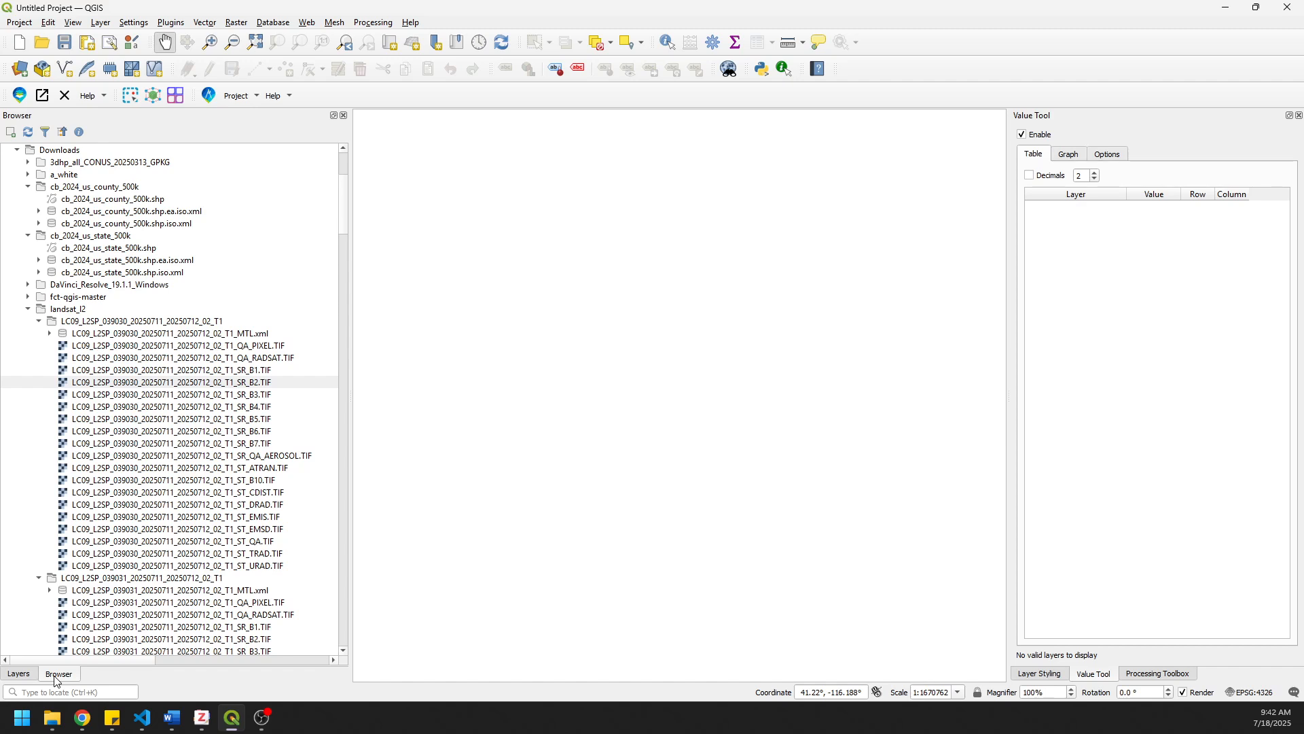
click(233, 384)
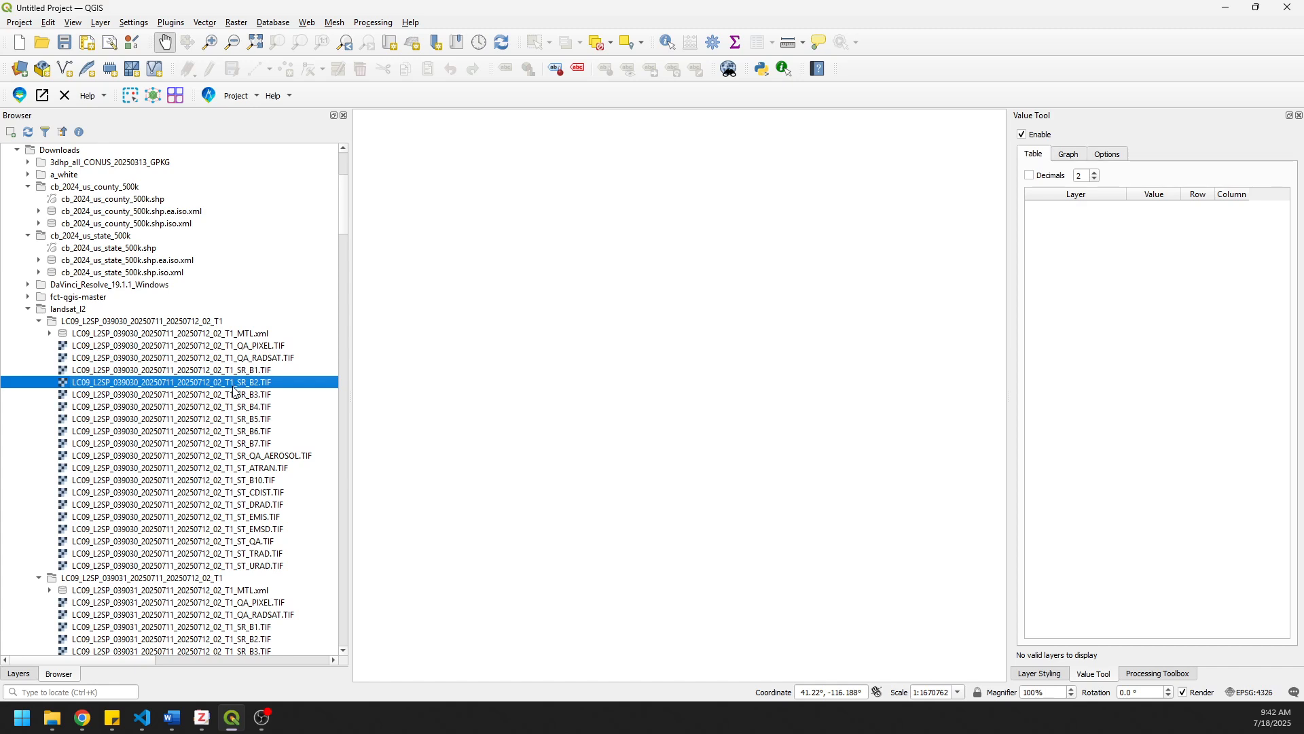
click(241, 396)
click(243, 408)
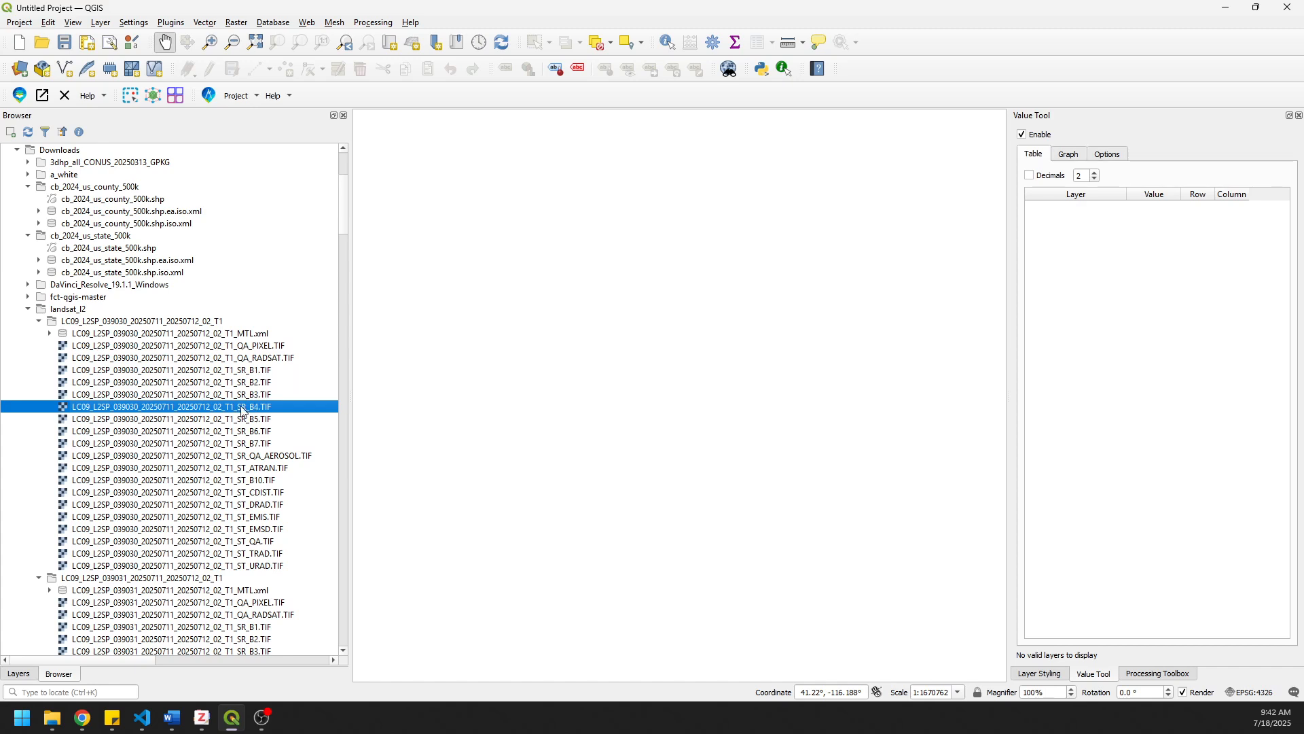
scroll(244, 578, down, 1)
click(243, 603)
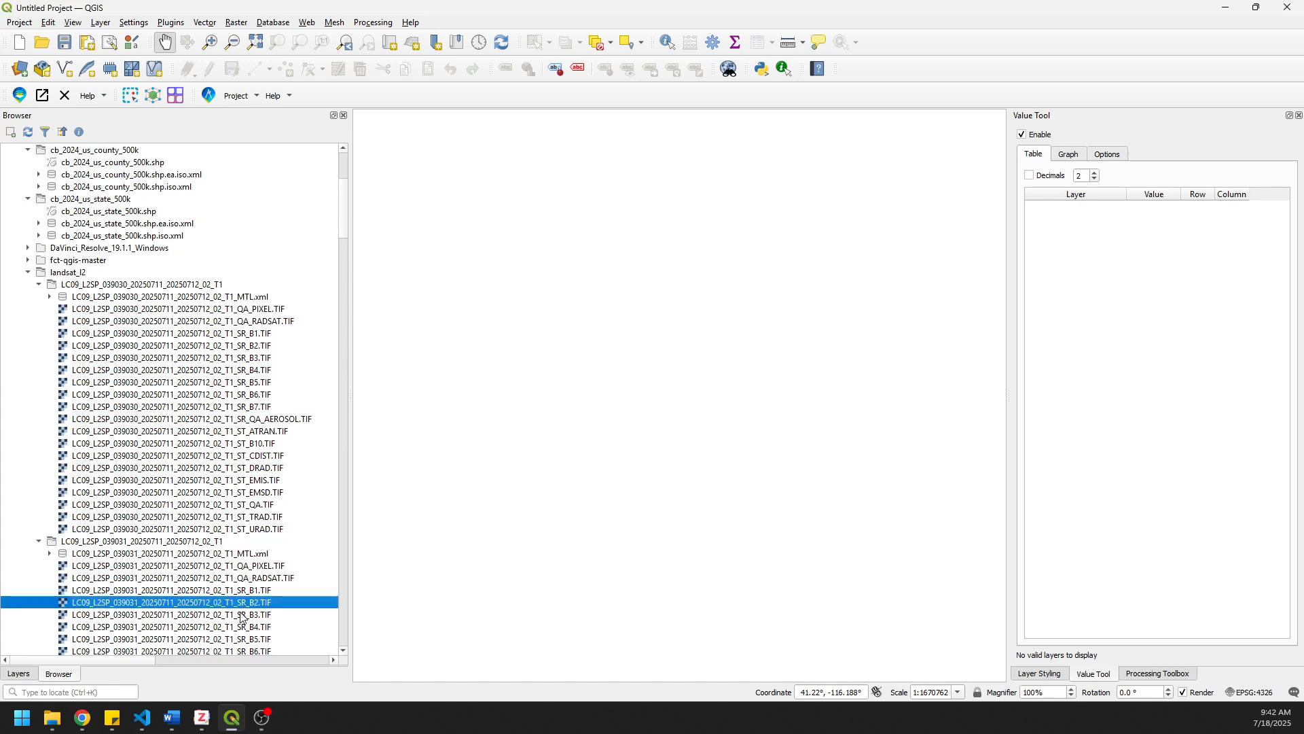
click(244, 614)
click(245, 627)
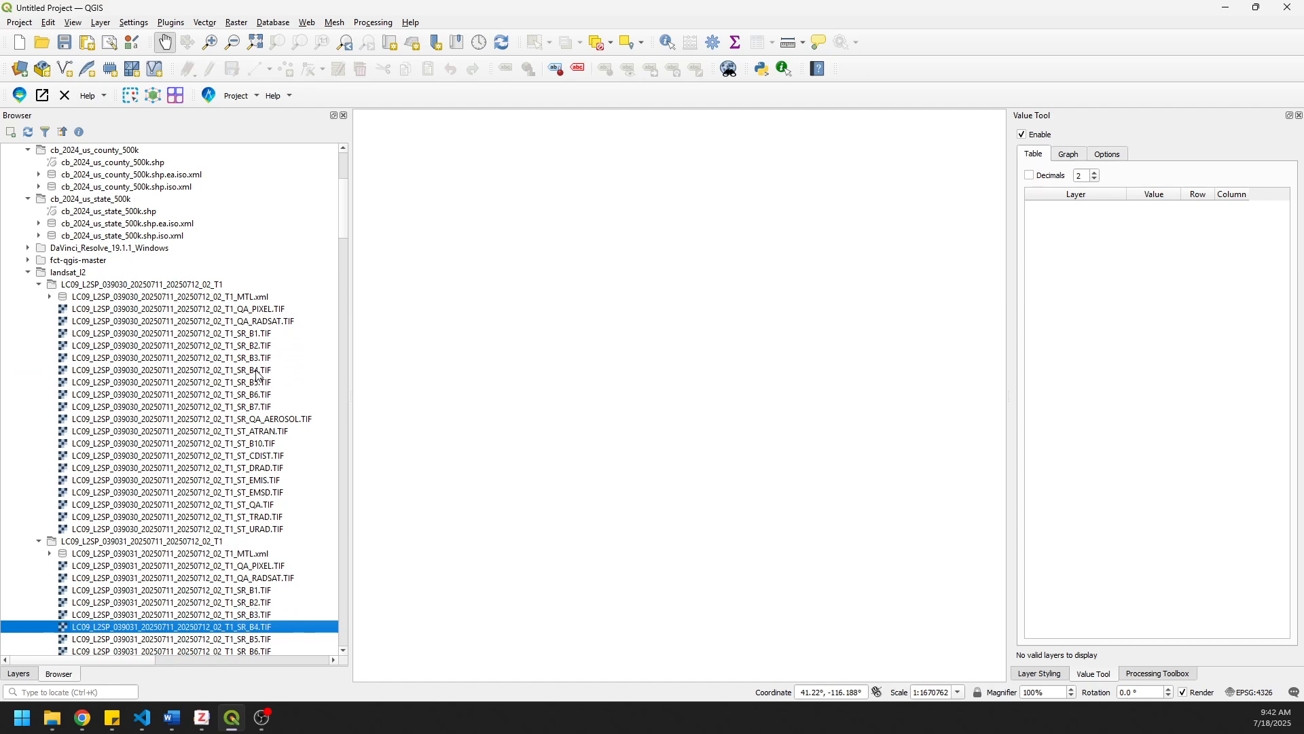
Step: Add bands SR_B2, SR_B3 and SR_B4 of the LC09 039030 scene from the landsat_l2 folder to the map
click(246, 347)
shift+click(246, 371)
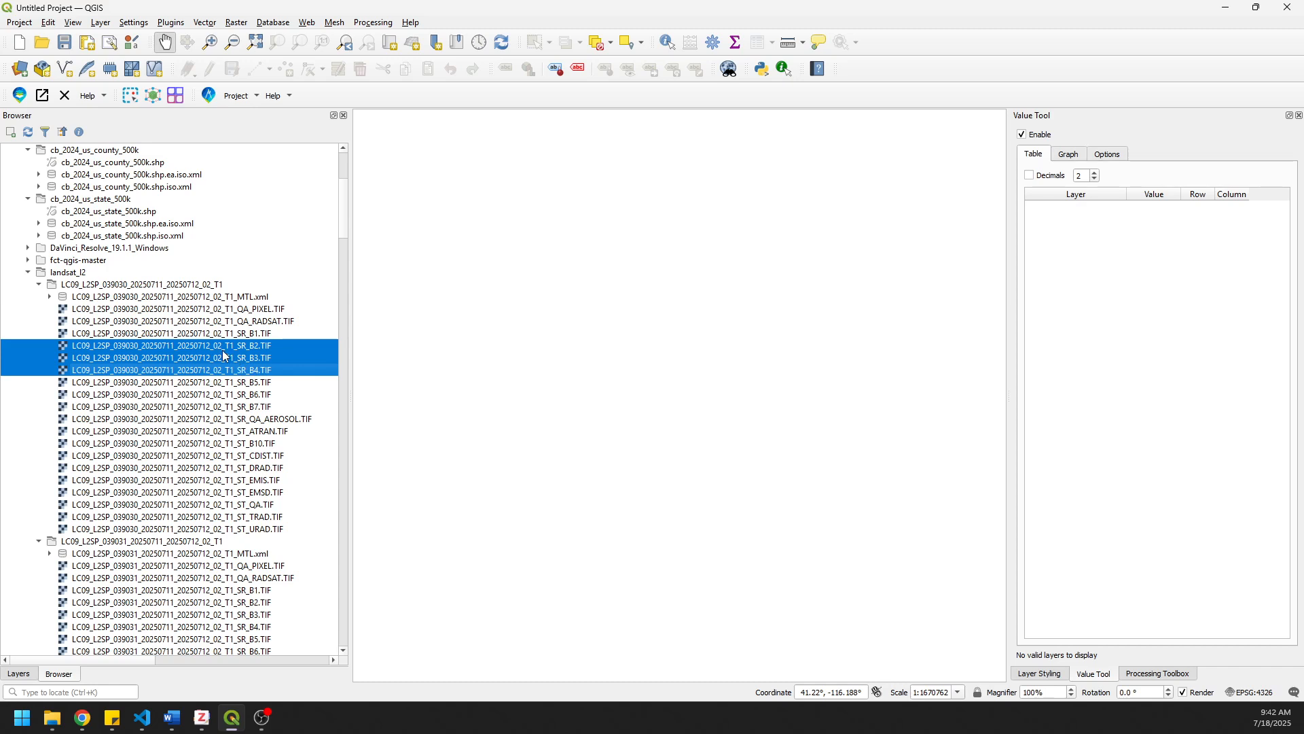
drag(217, 349, 539, 344)
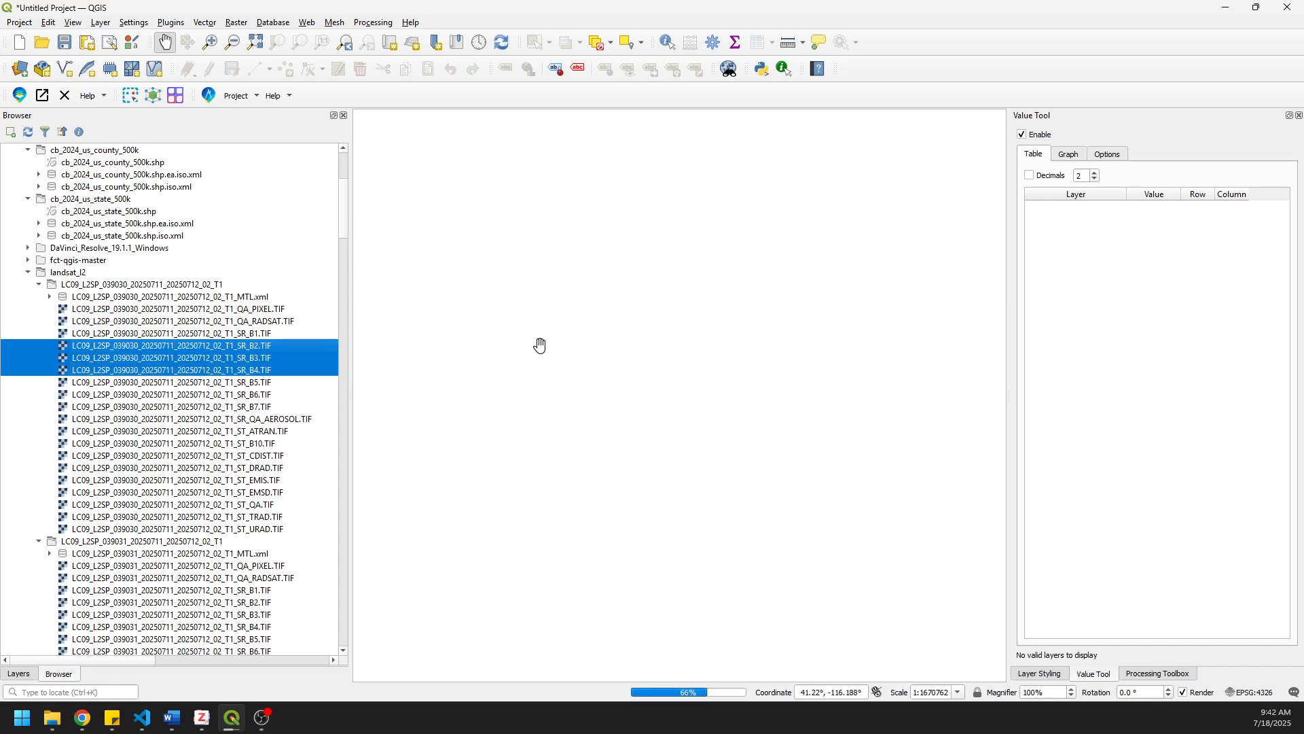
Step: Add bands SR_B2, SR_B3 and SR_B4 of the LC09 039031 scene to the map and show the layer list
click(240, 604)
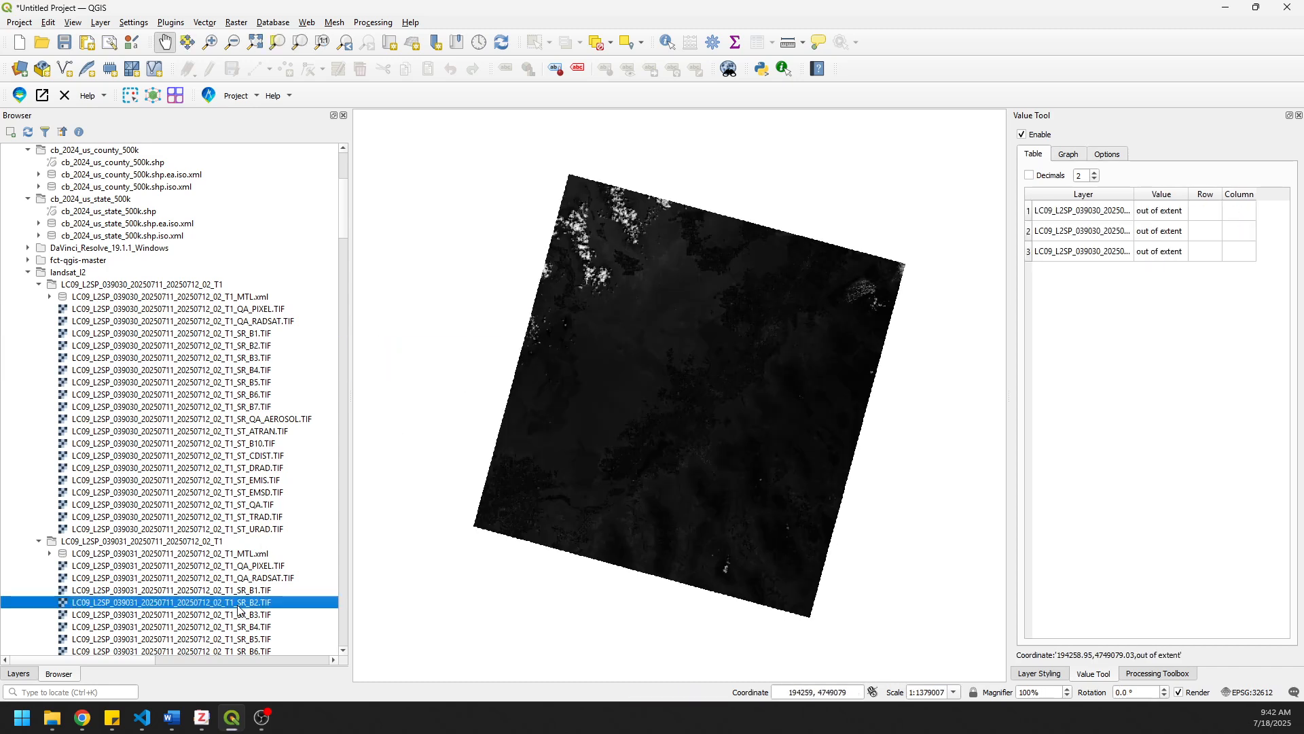
shift+click(242, 627)
drag(238, 614, 597, 457)
click(17, 676)
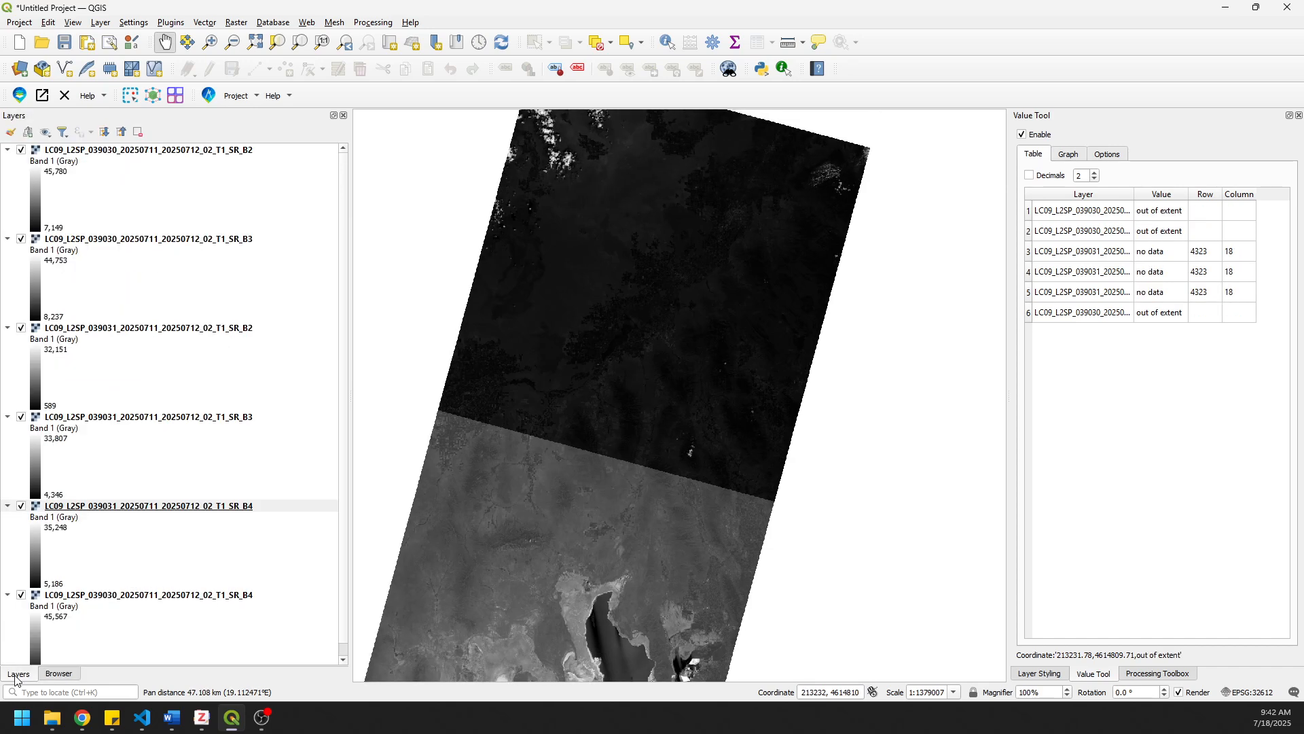
scroll(581, 376, down, 1)
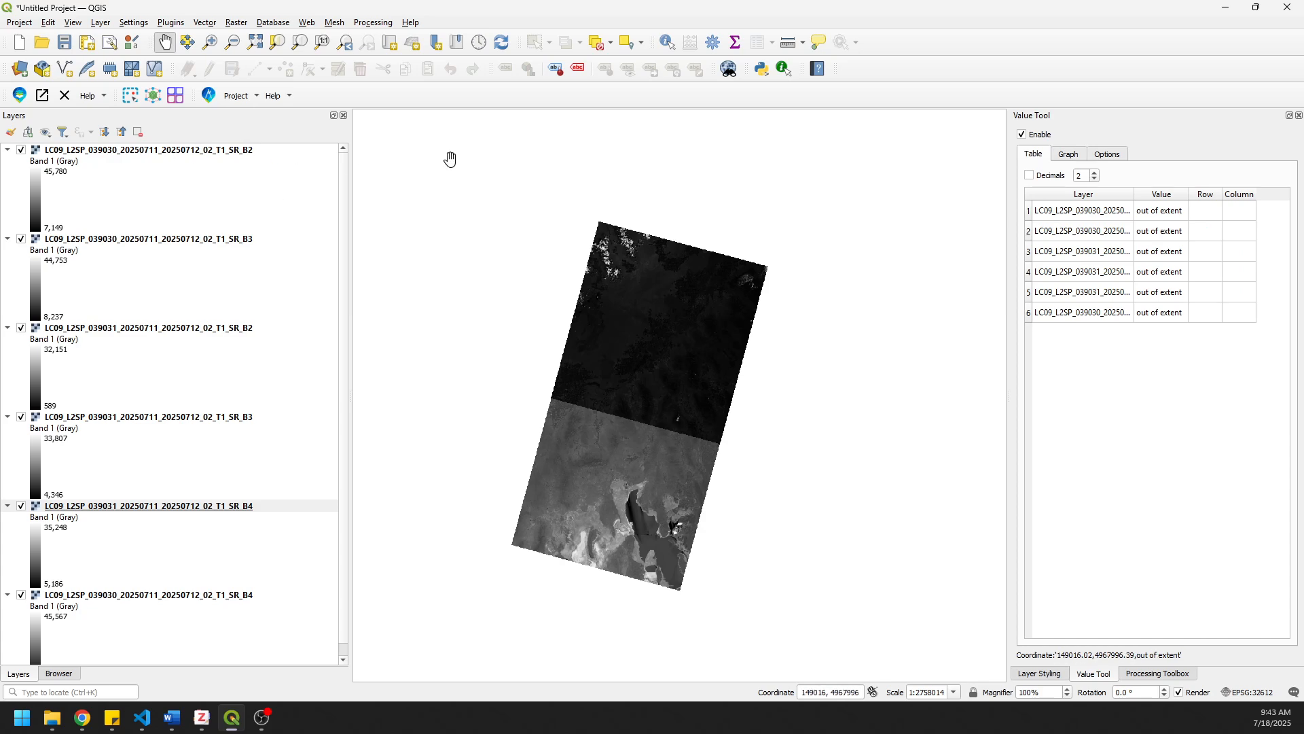
Step: Start Build Virtual Raster with the 039030 scene's SR_B2, SR_B3 and SR_B4 layers as inputs
click(238, 25)
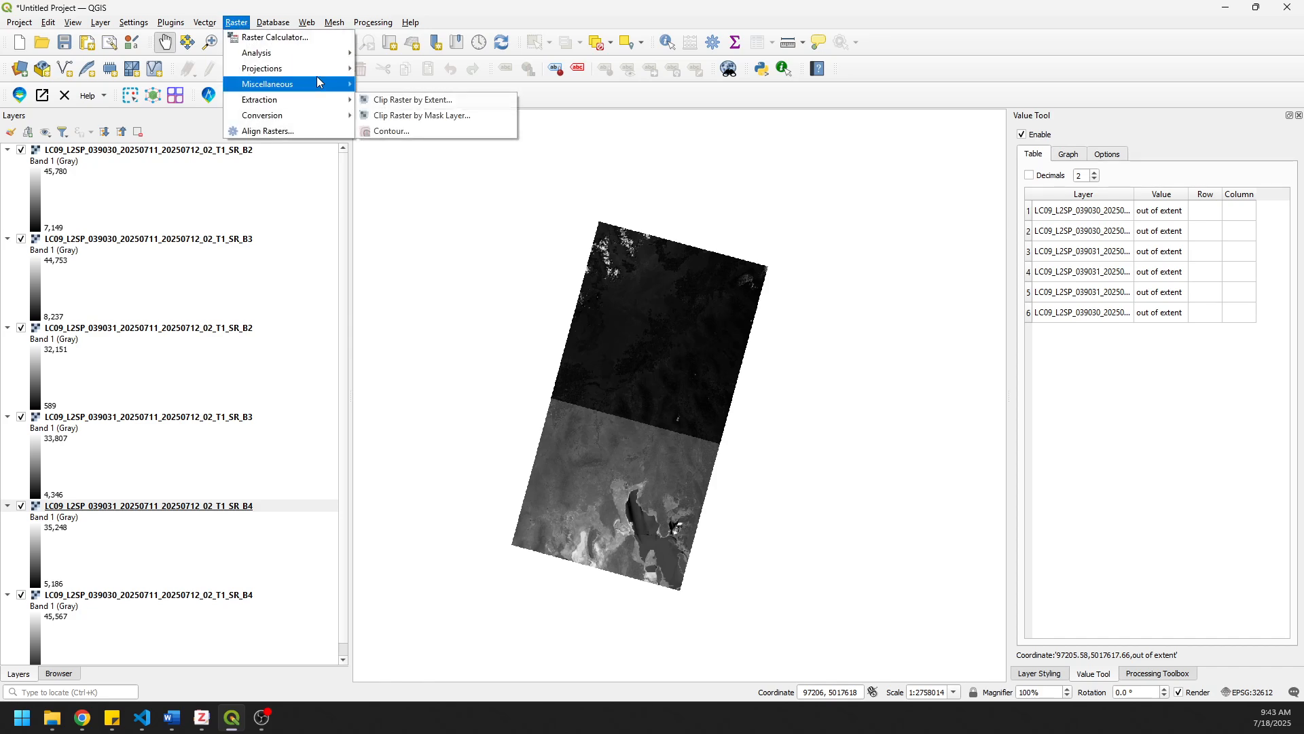
mouse_move(317, 83)
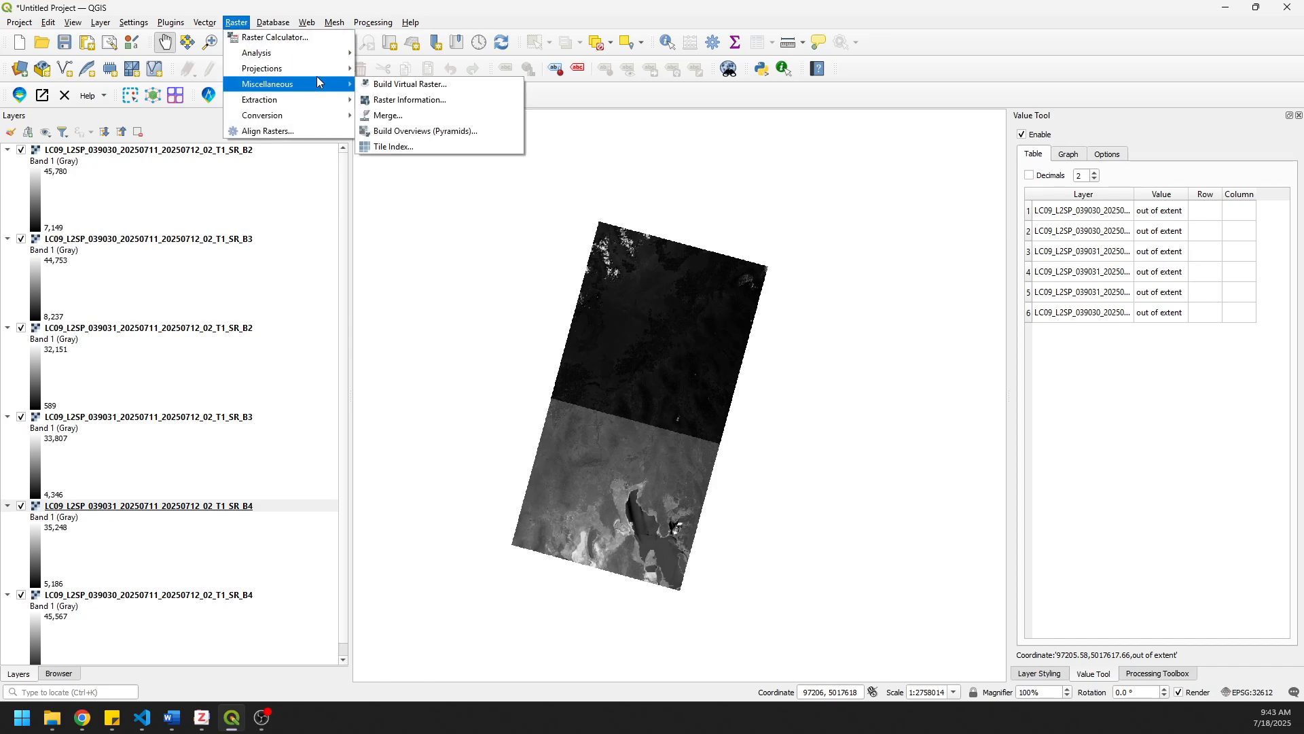
click(417, 84)
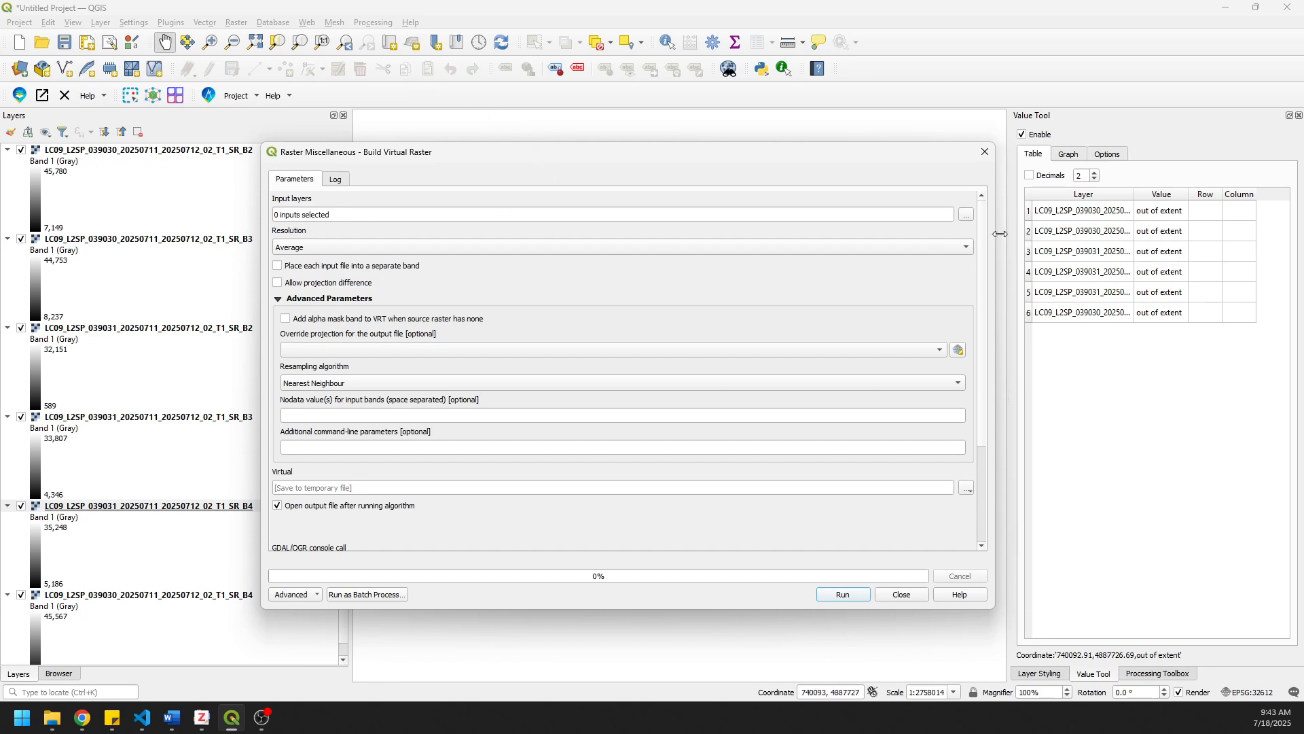
click(966, 215)
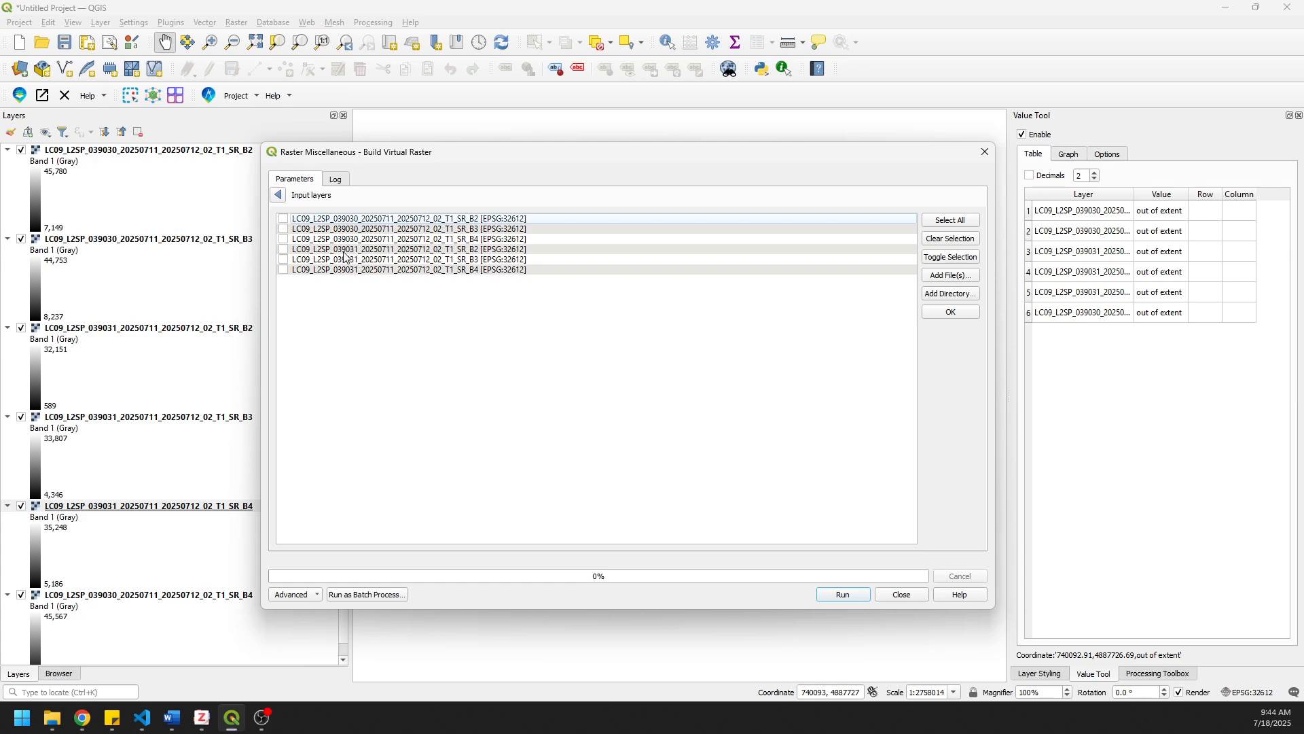
click(284, 219)
click(284, 229)
click(283, 239)
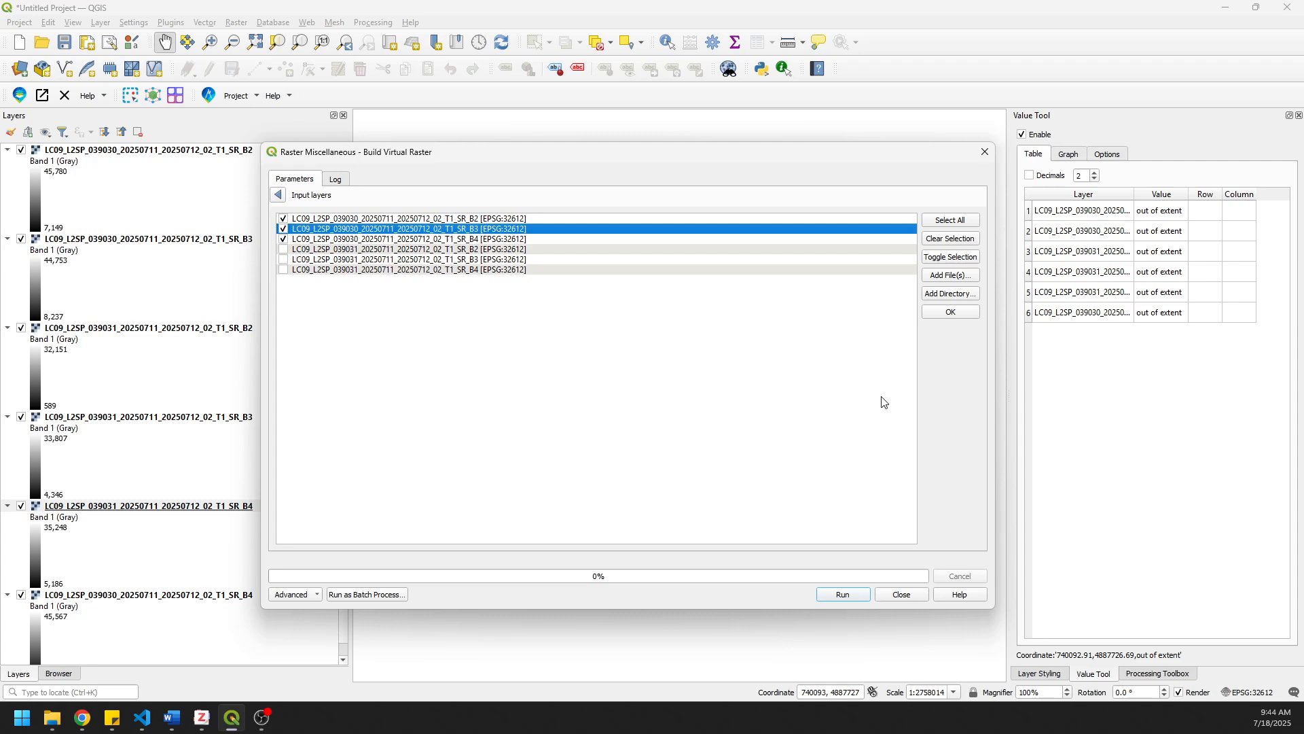
click(949, 314)
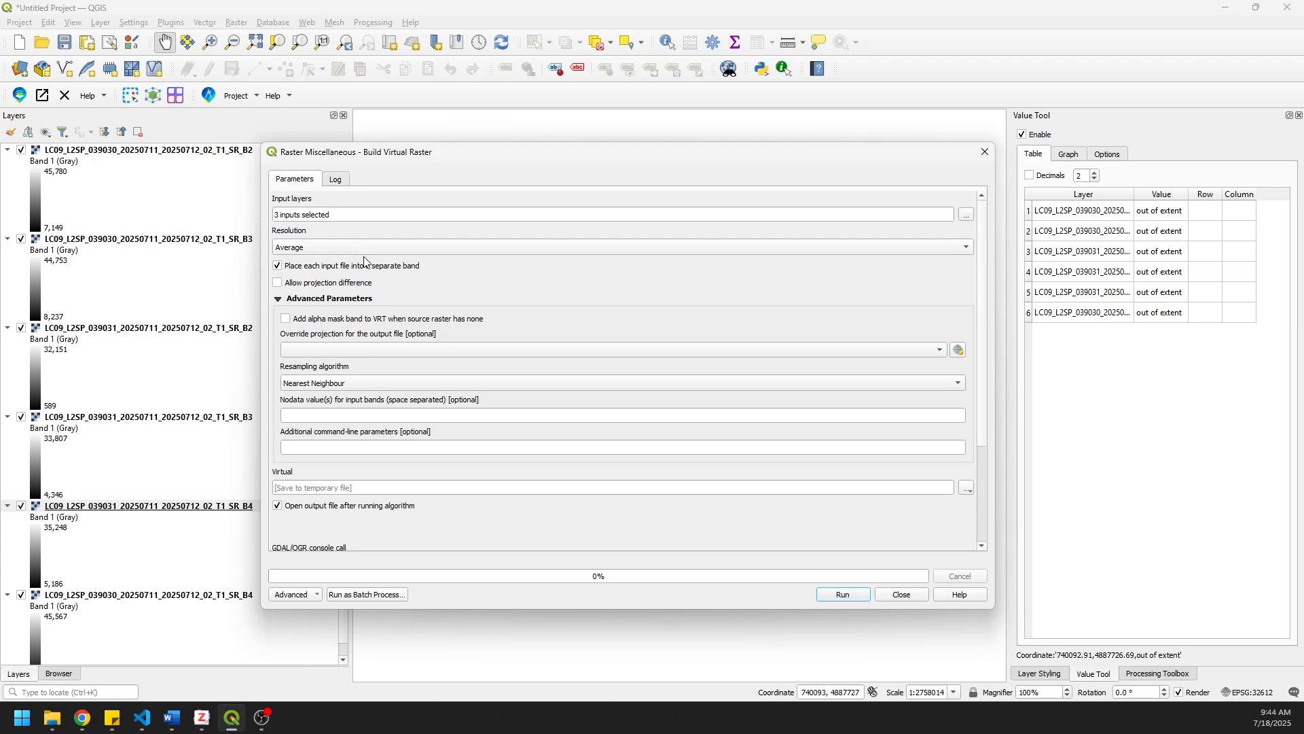
Step: Build the virtual raster with each input file in a separate band and Bilinear (2x2 Kernel) resampling
click(356, 385)
click(349, 397)
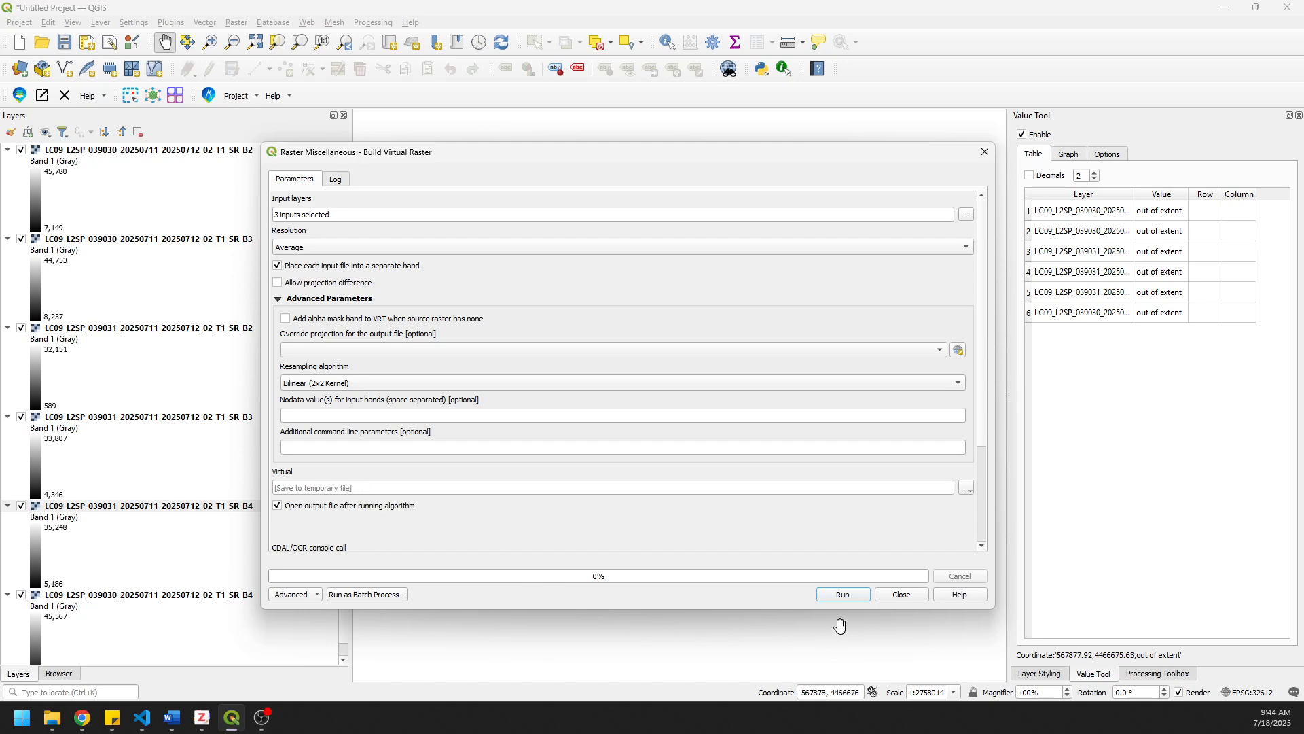
click(851, 595)
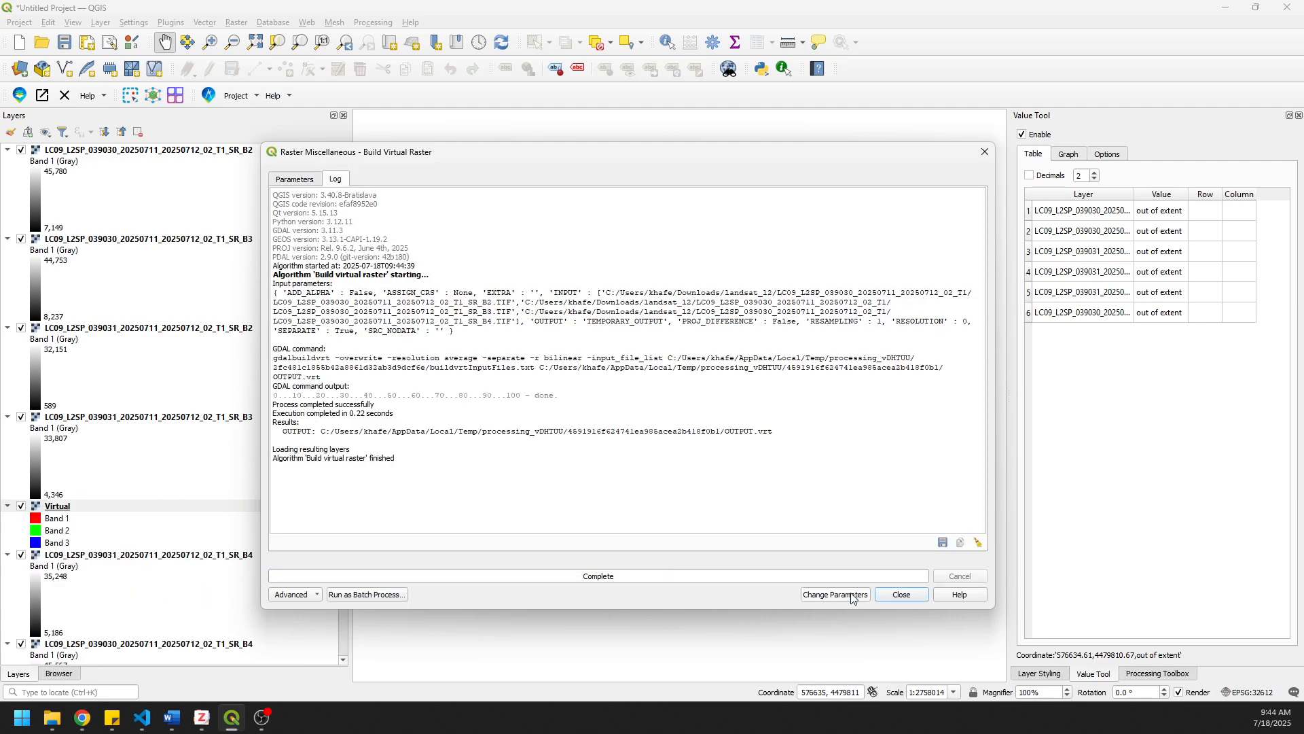
click(902, 595)
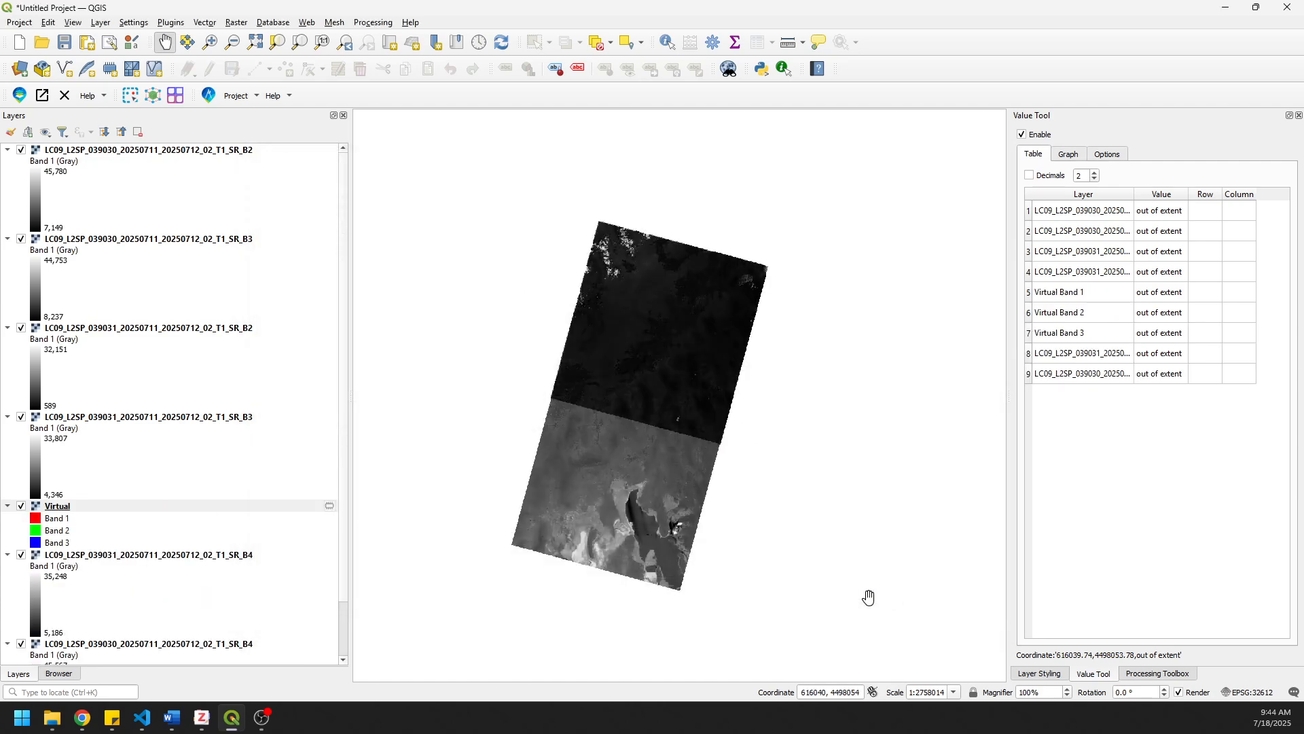
Step: Rename the new virtual raster layer as img1 and move it above all other layers
double_click(60, 509)
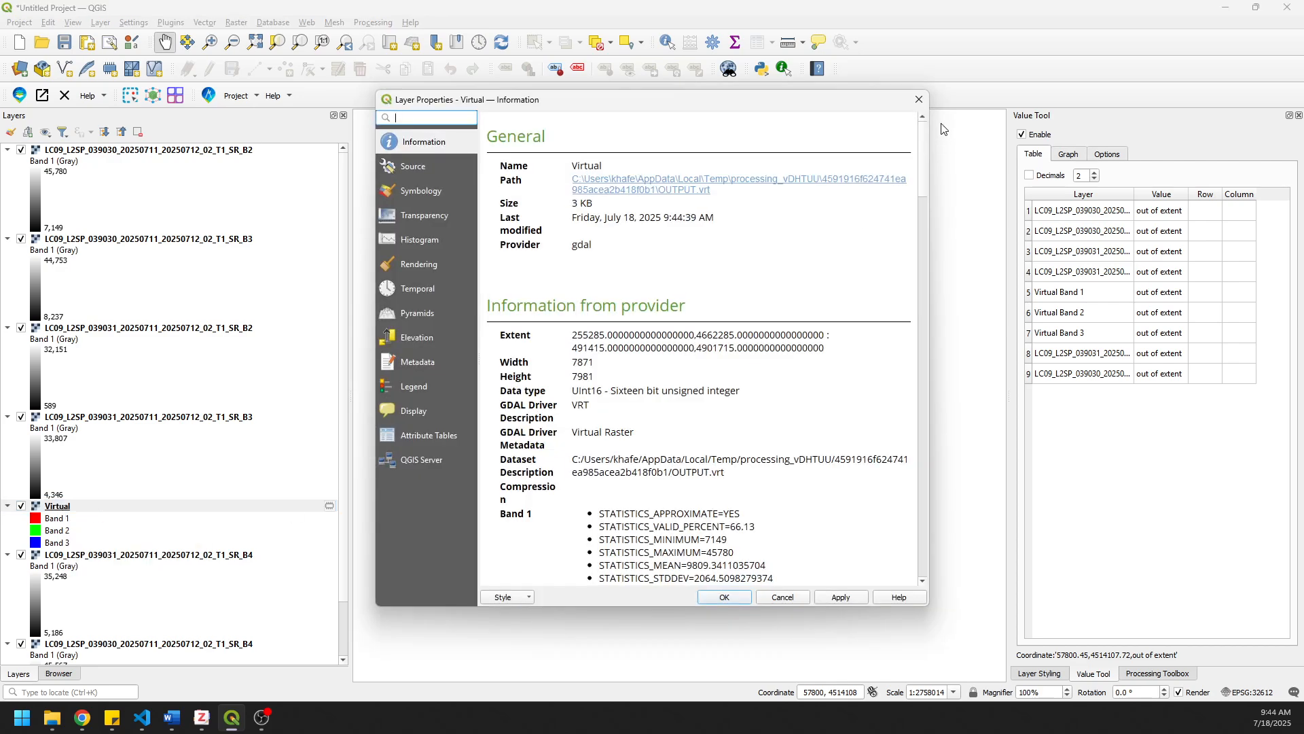
click(919, 99)
right_click(62, 511)
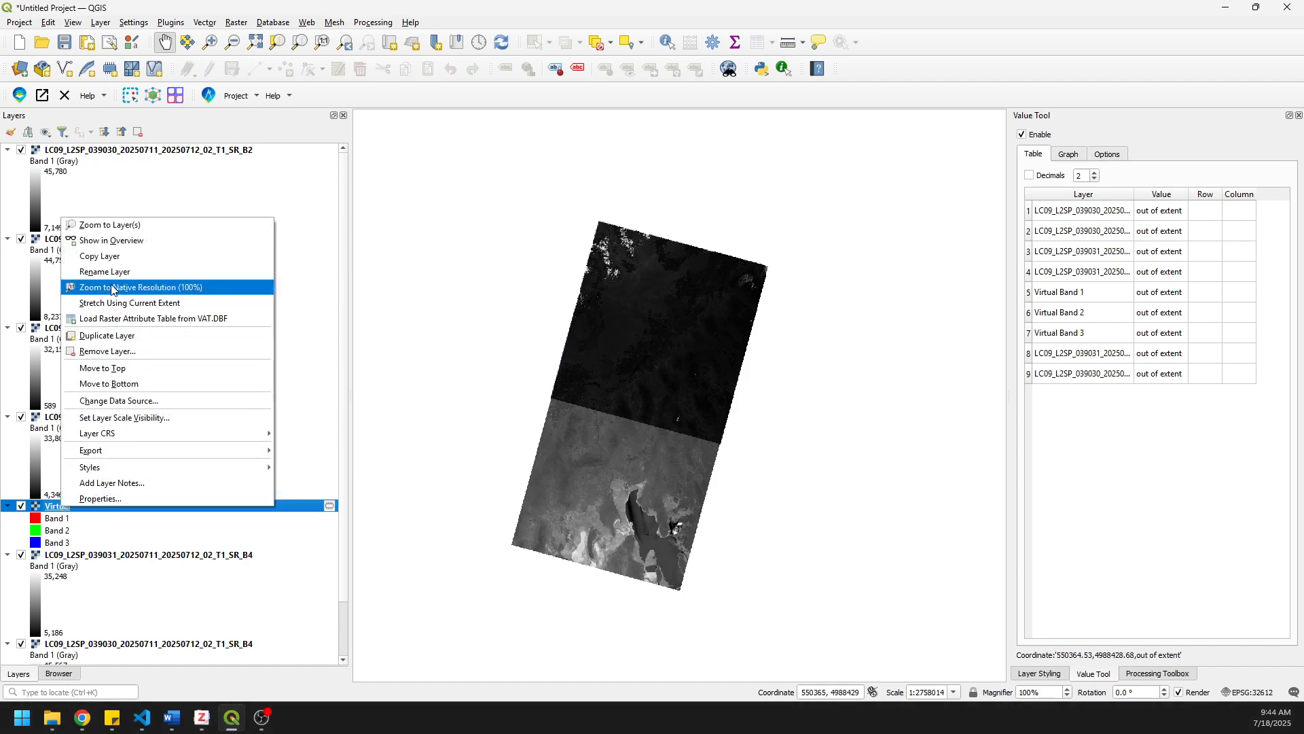
click(109, 271)
key(BackSpace)
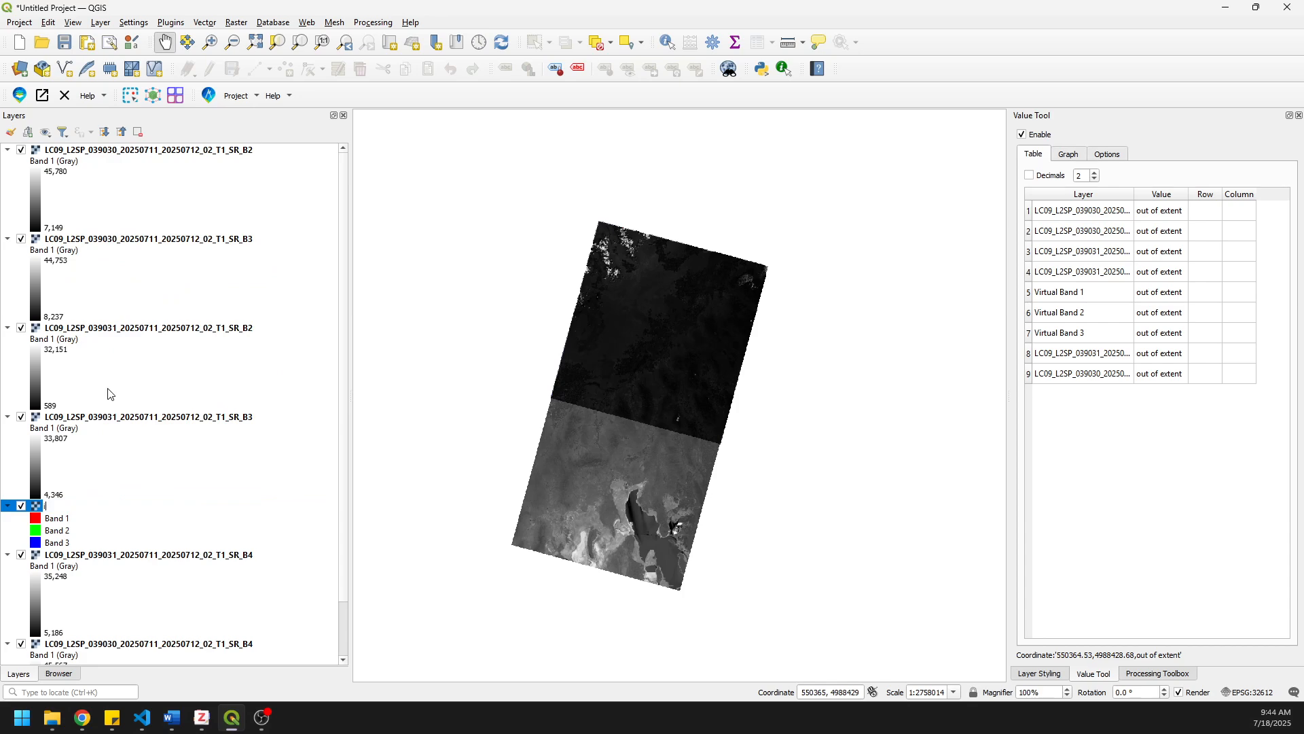
text(img1)
key(Return)
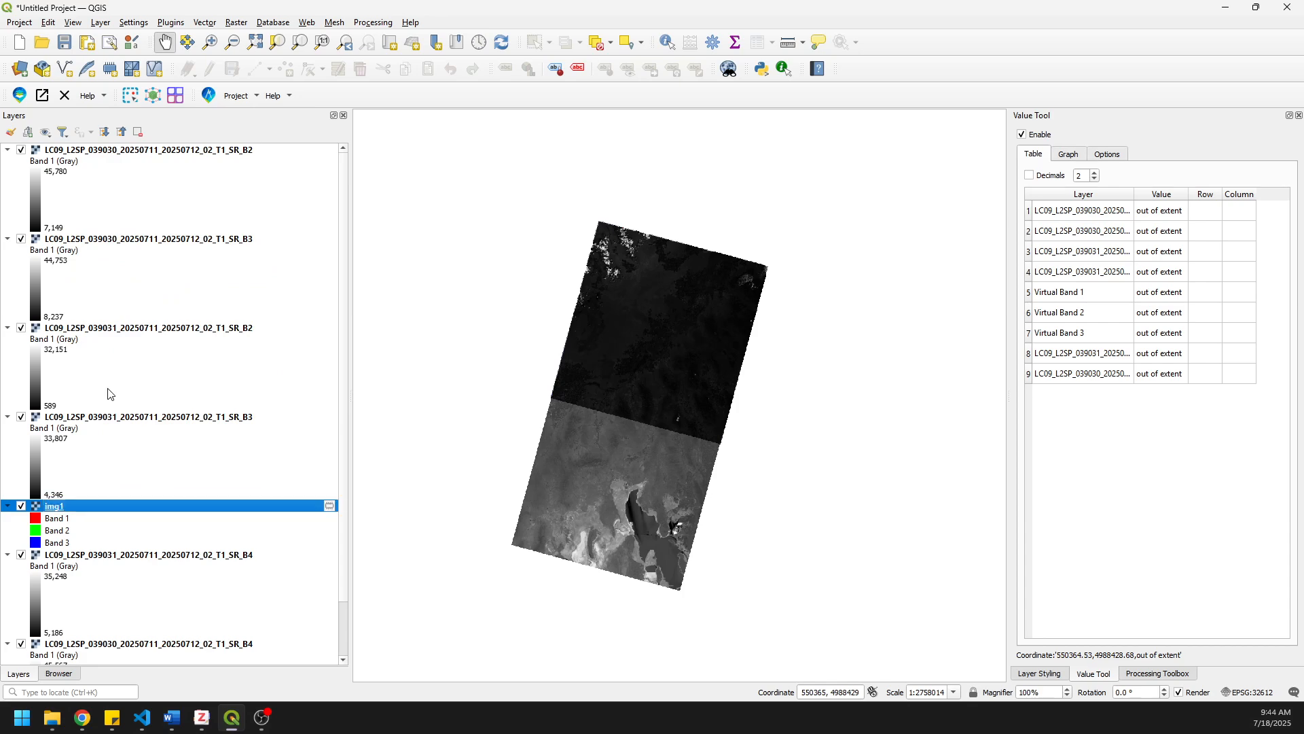
drag(65, 511, 117, 152)
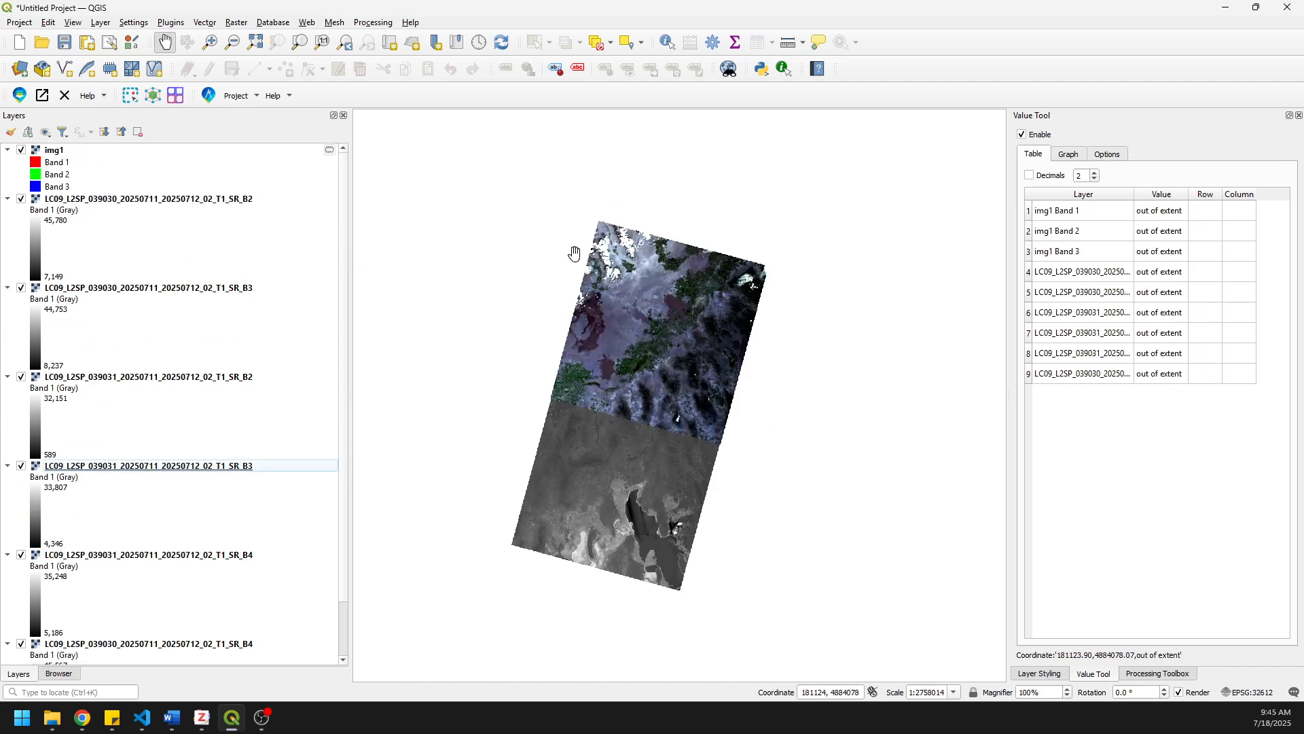
Step: Style img1 in natural color with Band 3 as red, Band 2 as green and Band 1 as blue
click(52, 153)
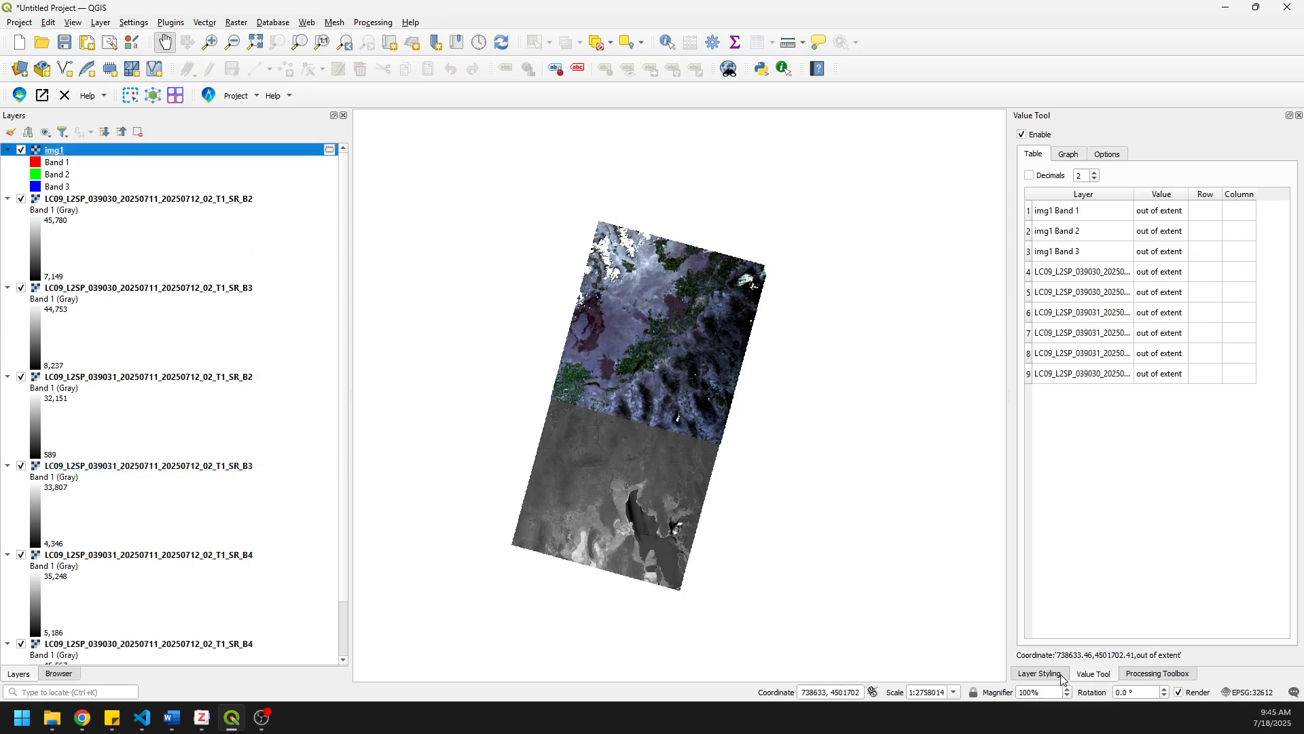
click(1039, 674)
click(1134, 180)
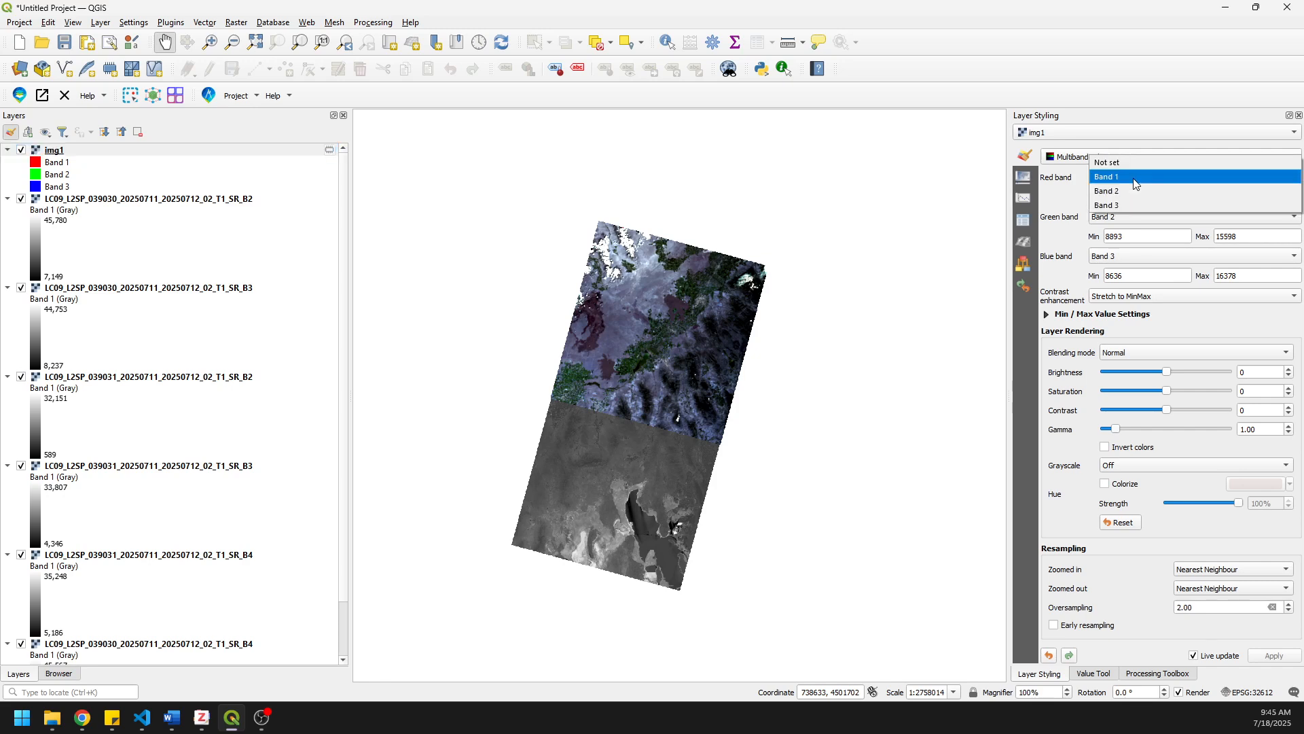
click(1125, 204)
click(1124, 217)
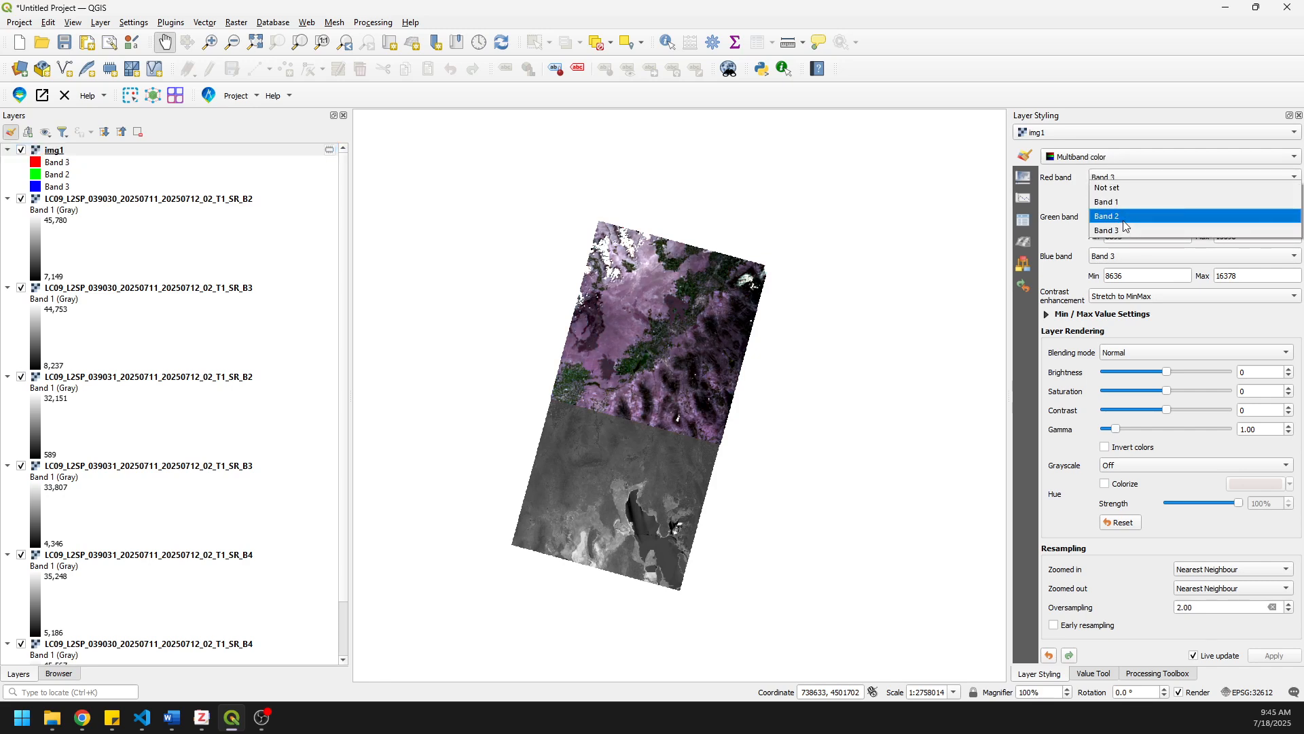
click(1124, 220)
click(1123, 254)
click(1118, 232)
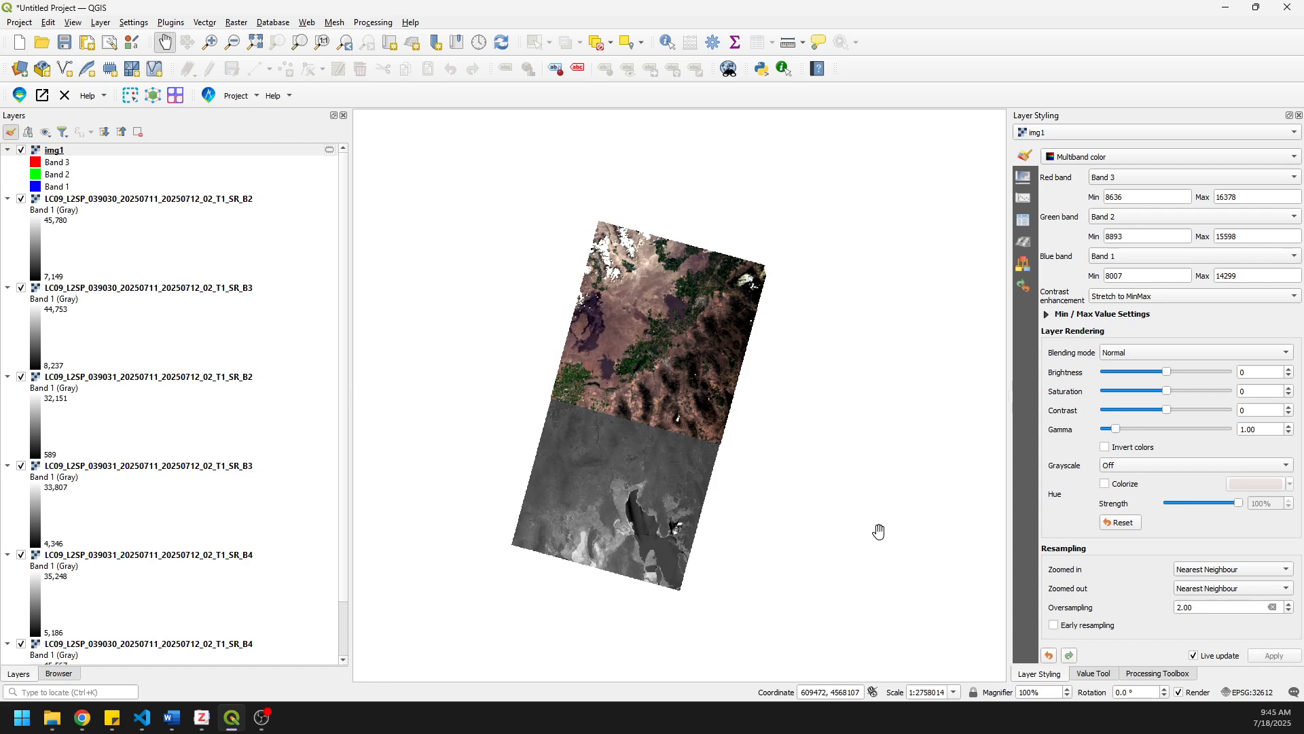
Step: Start another Build Virtual Raster with the 039031 scene's SR_B2, SR_B3 and SR_B4 layers as inputs
click(237, 23)
mouse_move(299, 85)
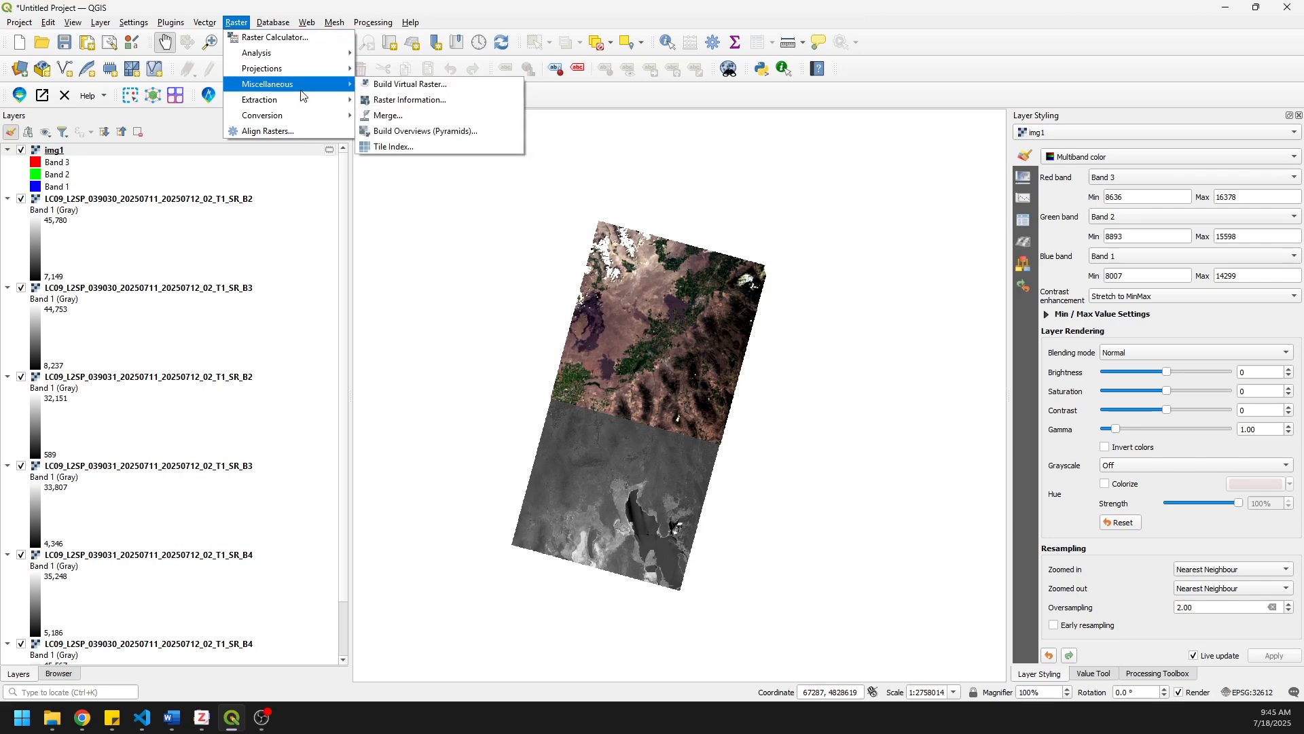
click(406, 87)
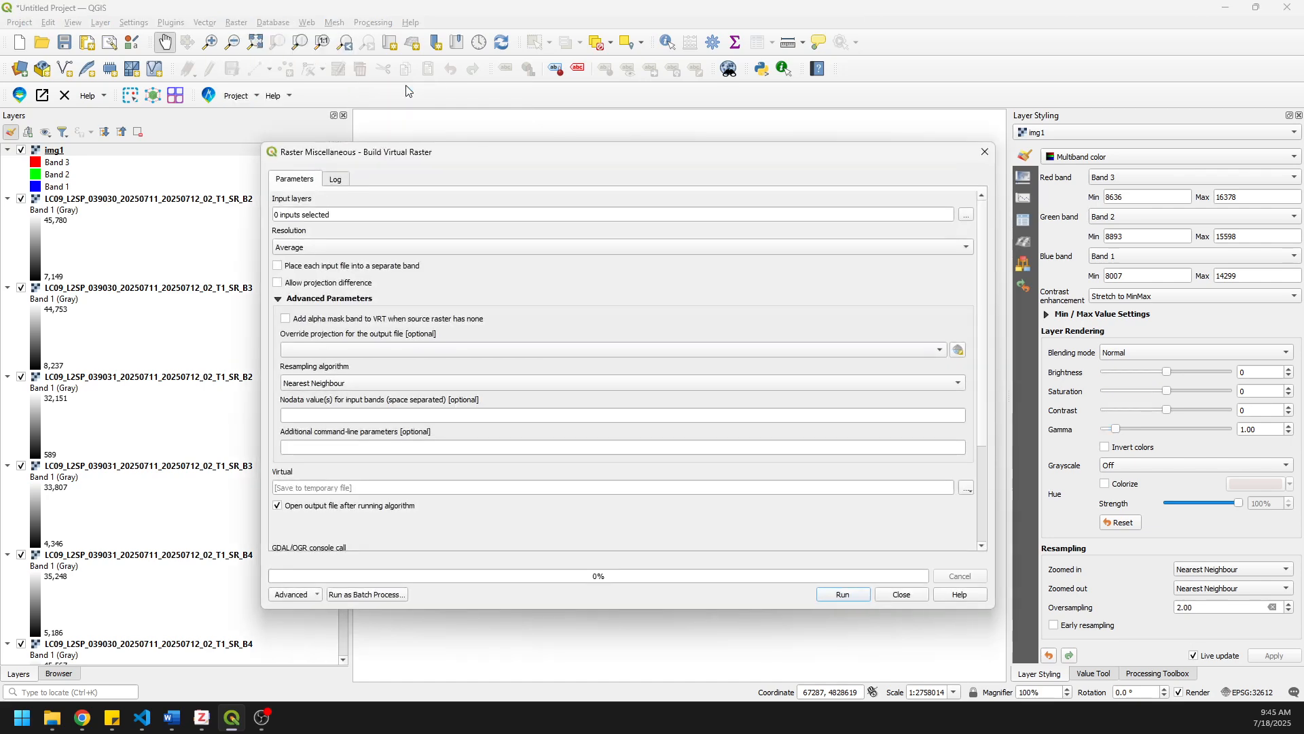
click(965, 214)
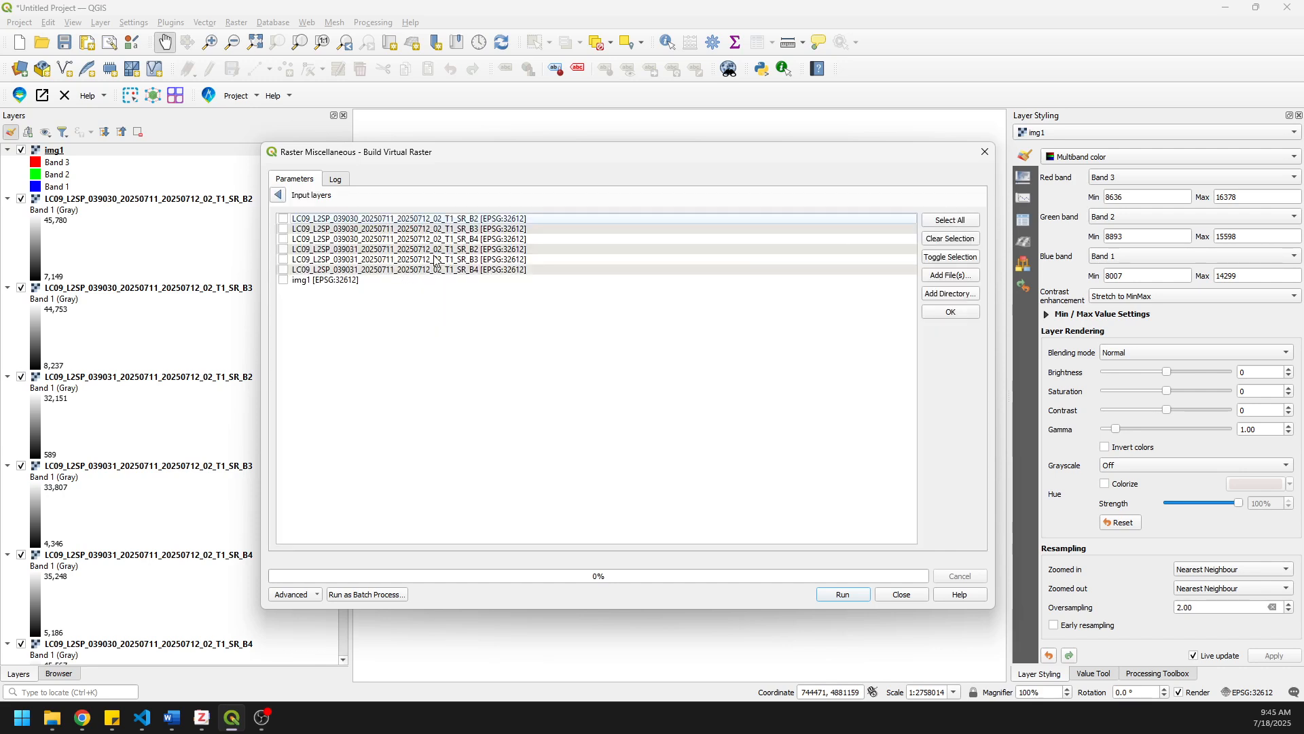
click(284, 248)
click(284, 259)
click(284, 270)
click(953, 311)
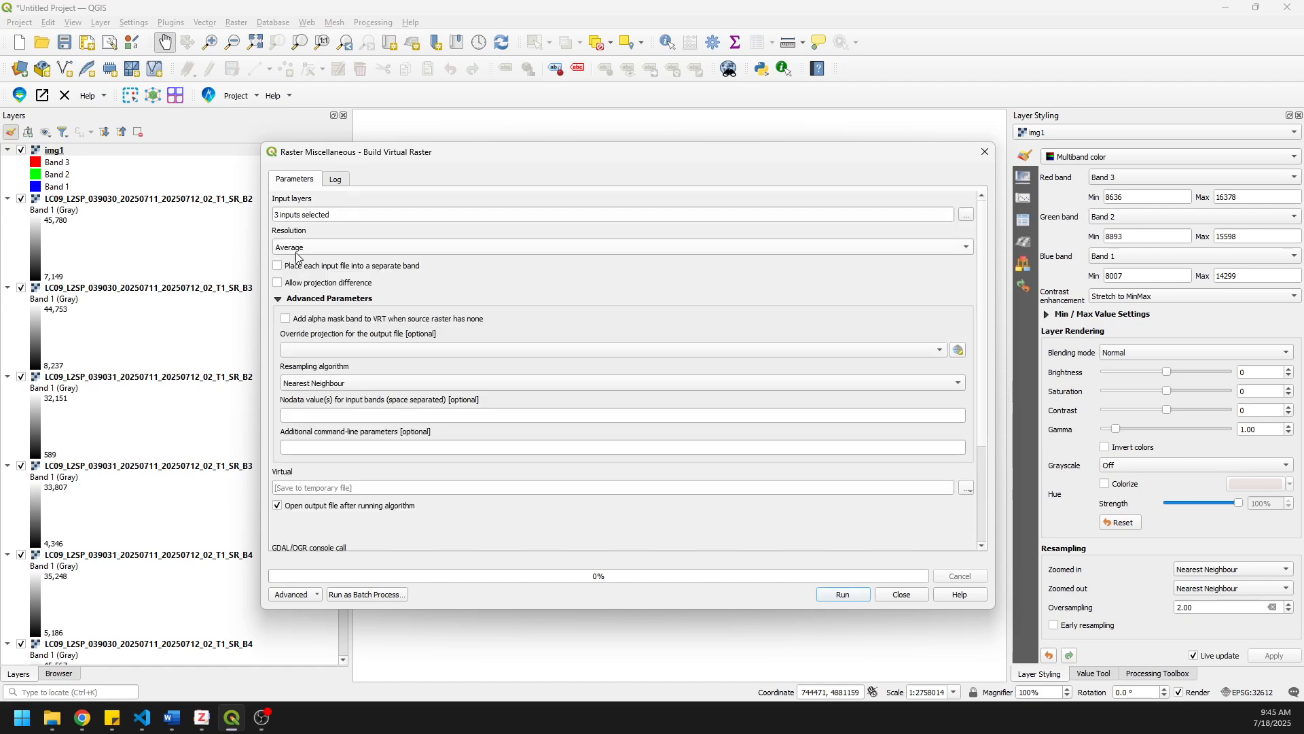
Step: Build the 039031 virtual raster with each input file in a separate band and Bilinear (2x2 Kernel) resampling
click(284, 269)
click(353, 379)
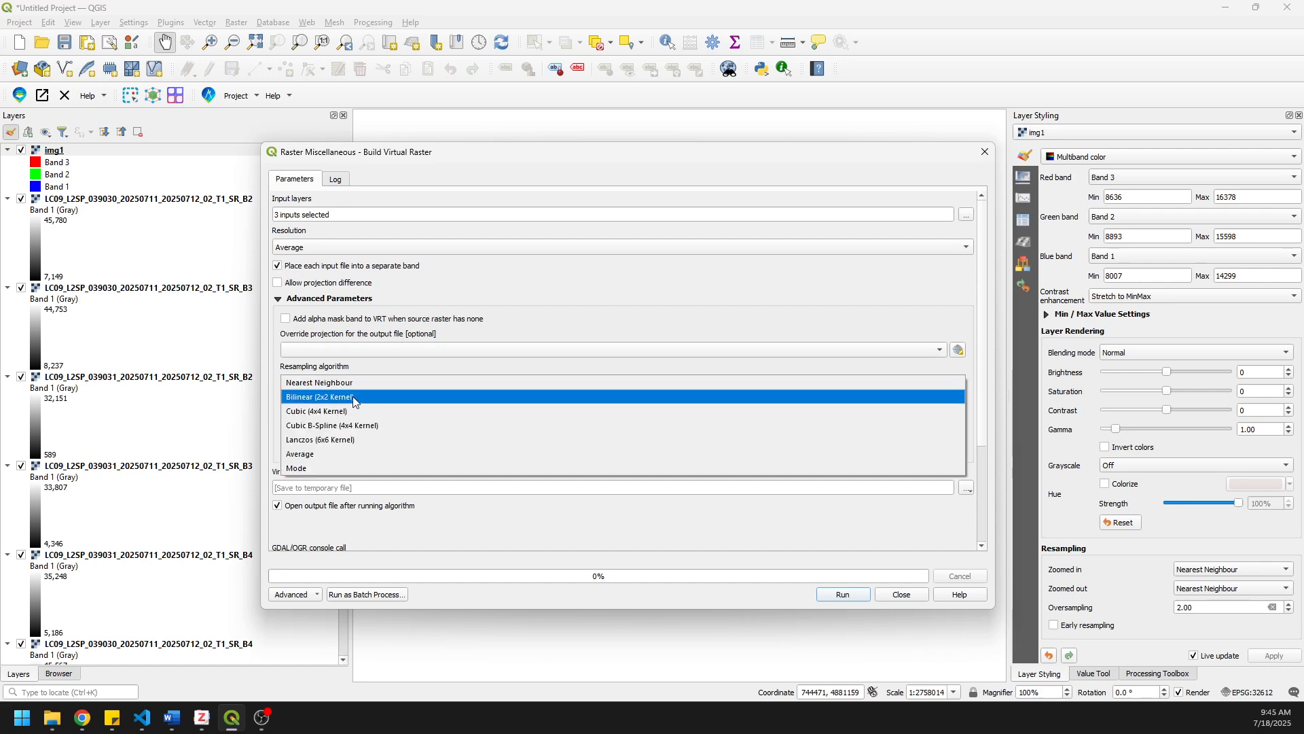
click(353, 397)
click(845, 597)
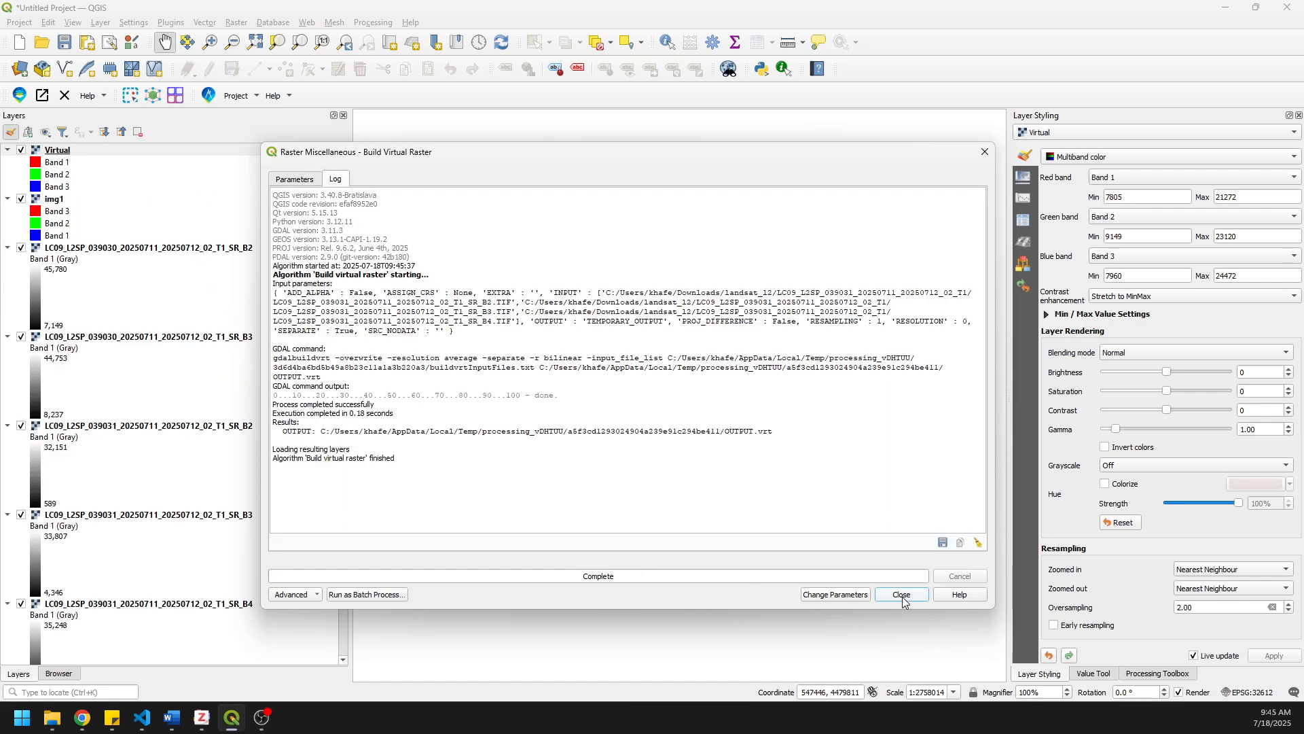
click(903, 595)
Step: Rename the newly built virtual raster layer of the 039031 scene as img2
right_click(61, 155)
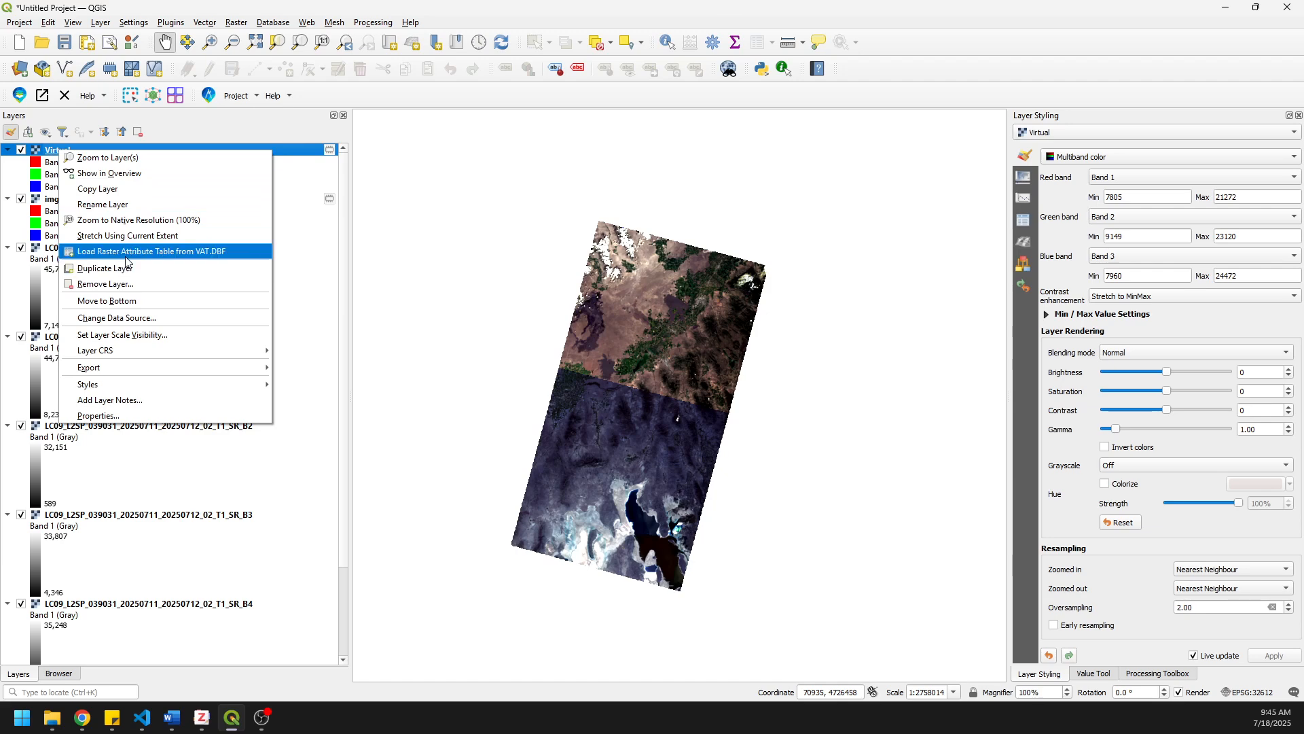
click(116, 205)
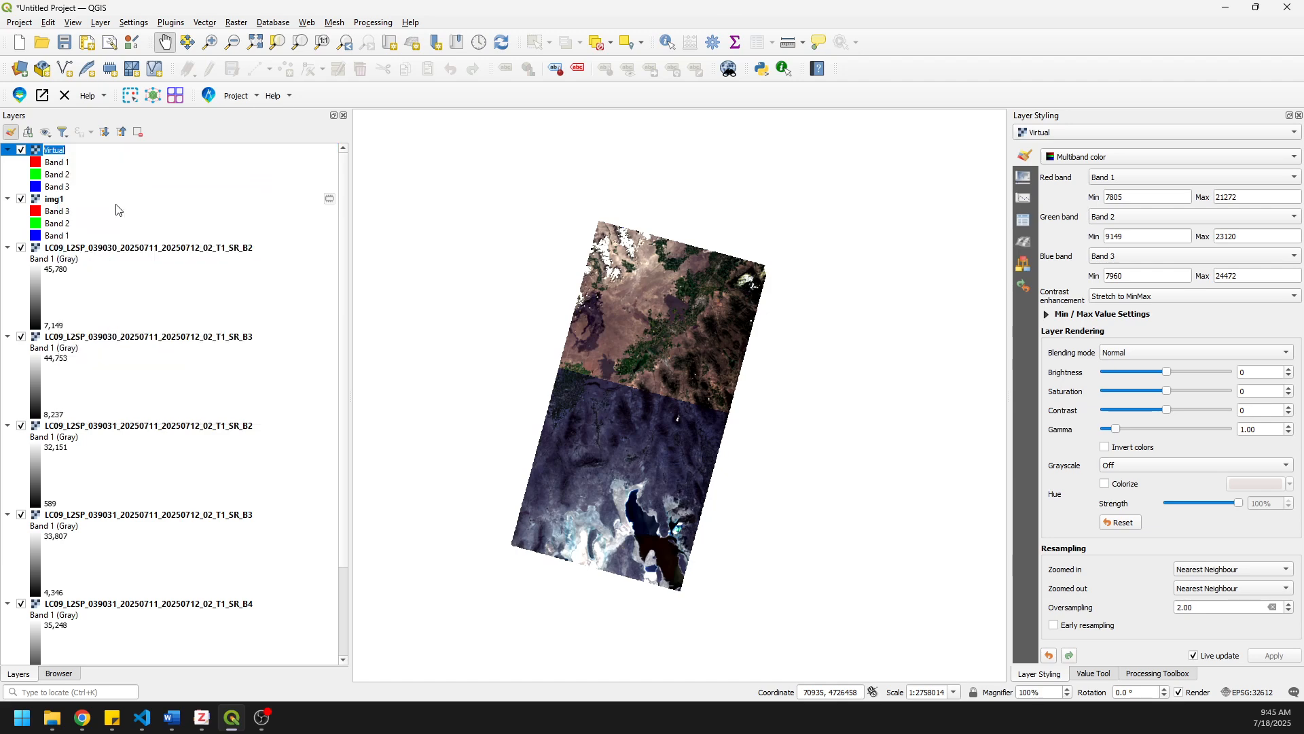
text(img2)
key(Return)
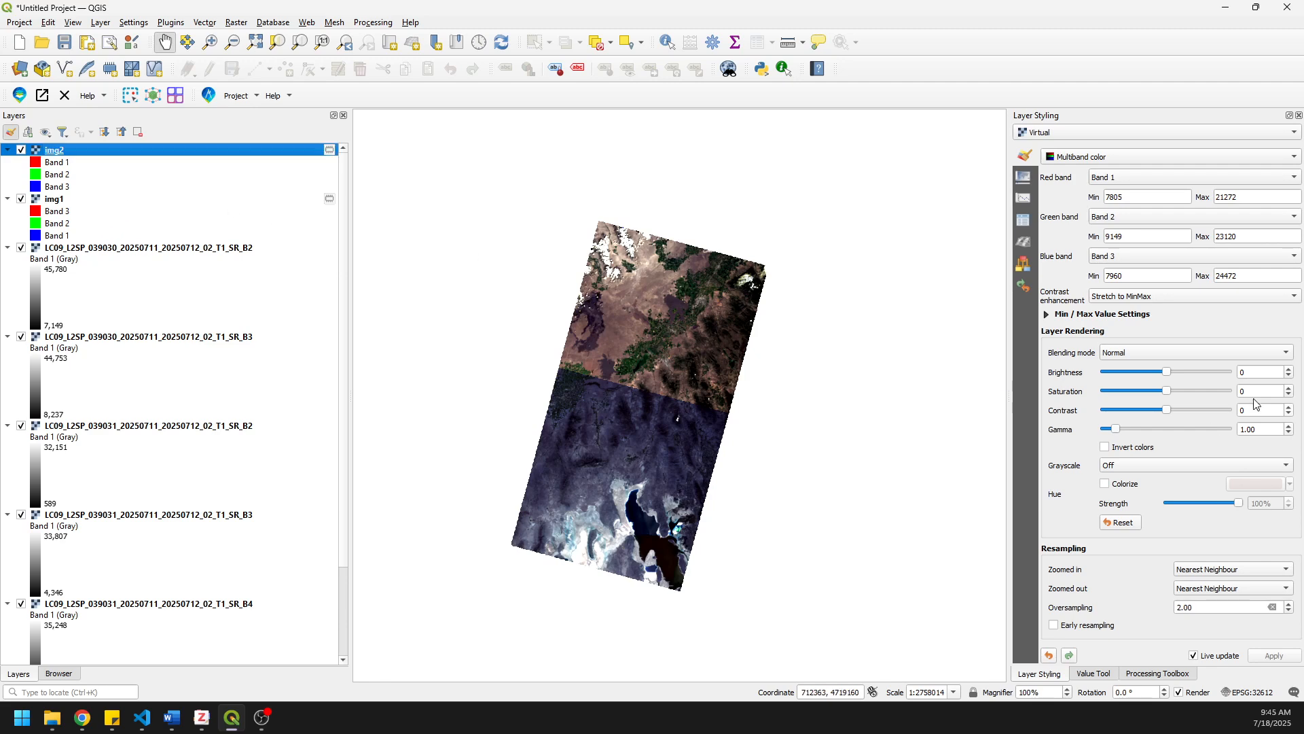
Step: Style img2 in natural color by assigning Band 3 to red and Band 1 to blue
click(1156, 178)
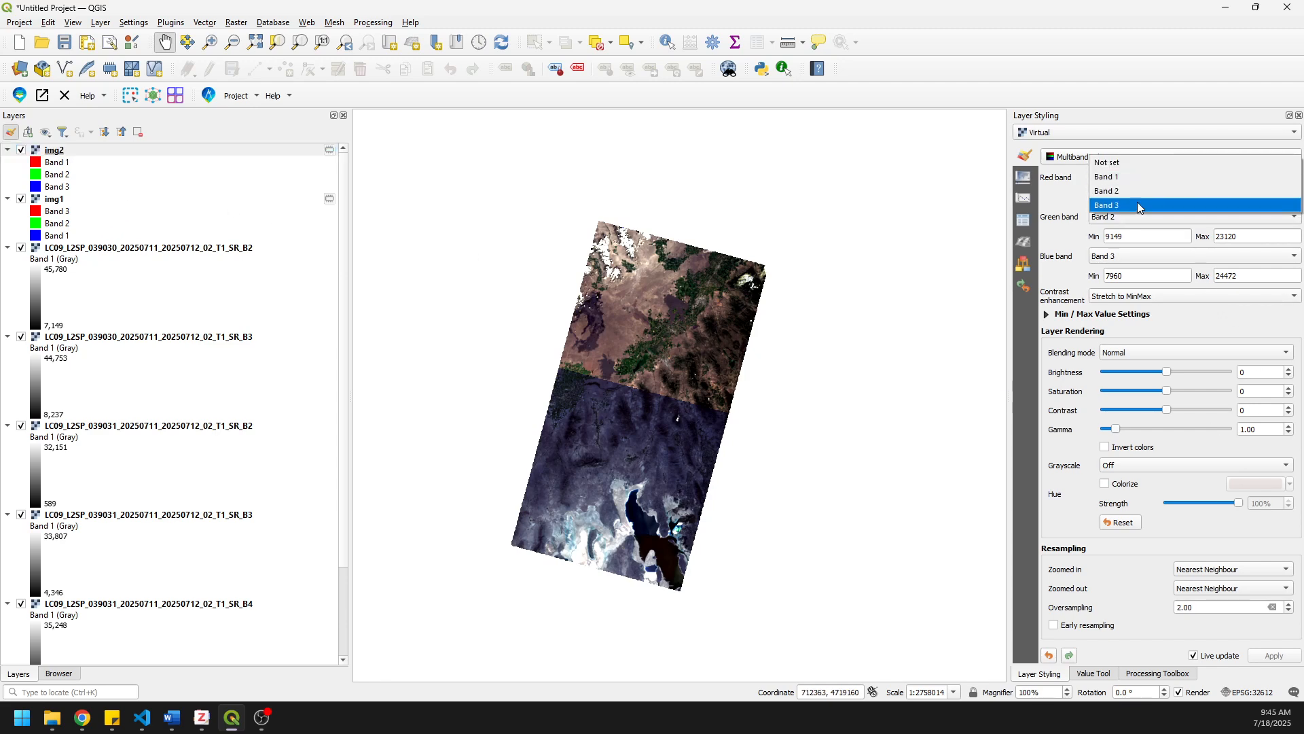
click(1136, 205)
click(1125, 260)
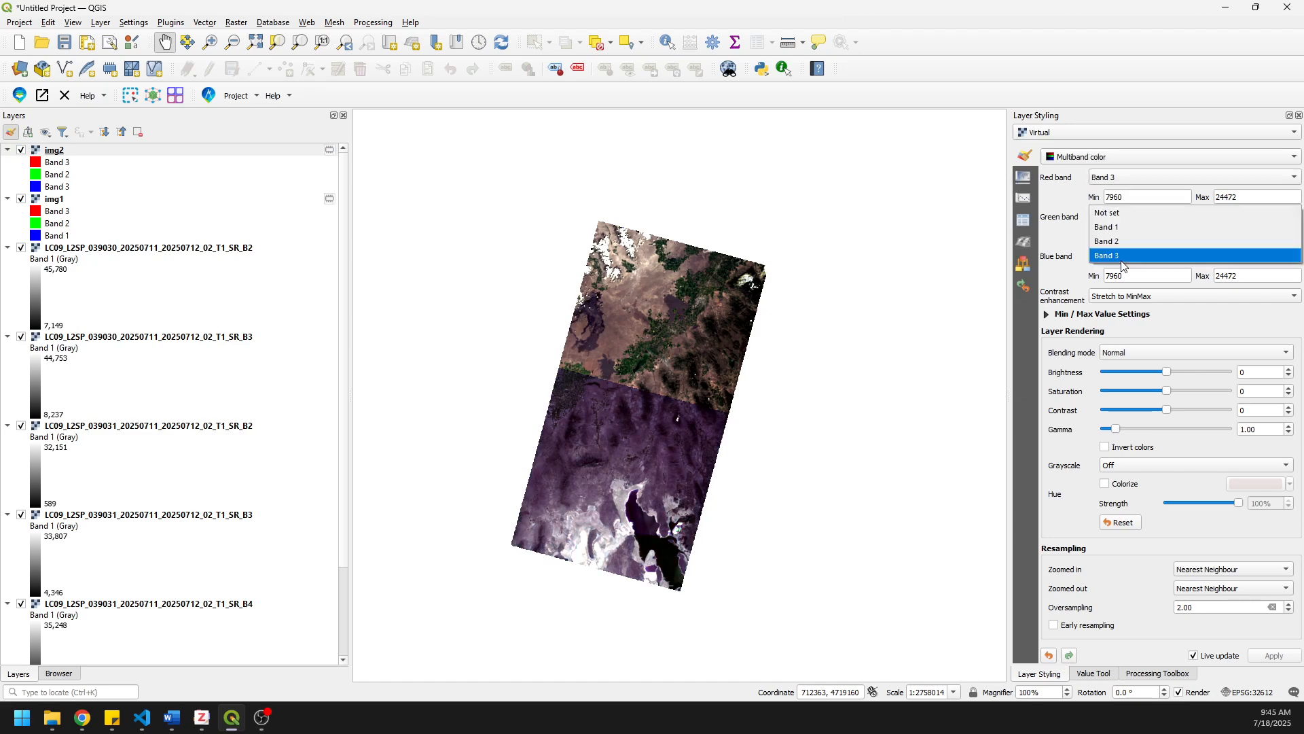
click(1120, 241)
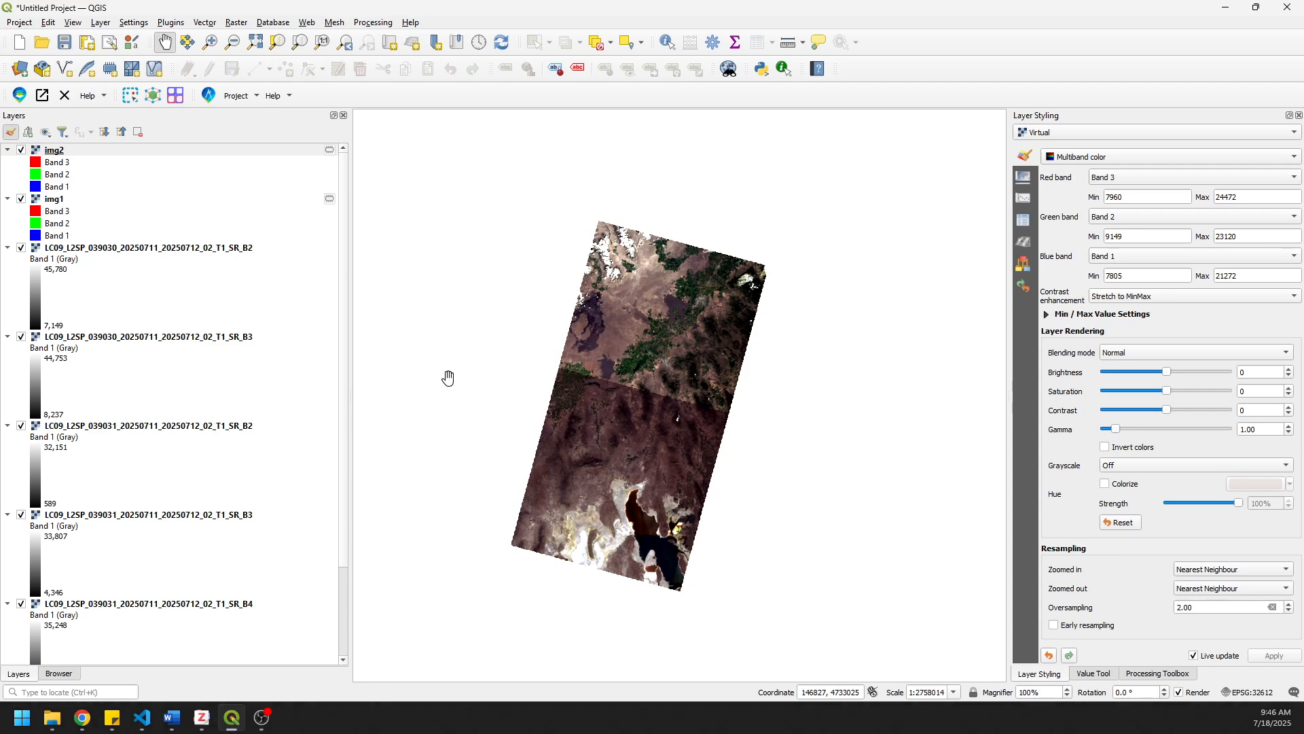
Step: Start another Build Virtual Raster with the img2 and img1 layers as inputs
click(235, 23)
mouse_move(267, 84)
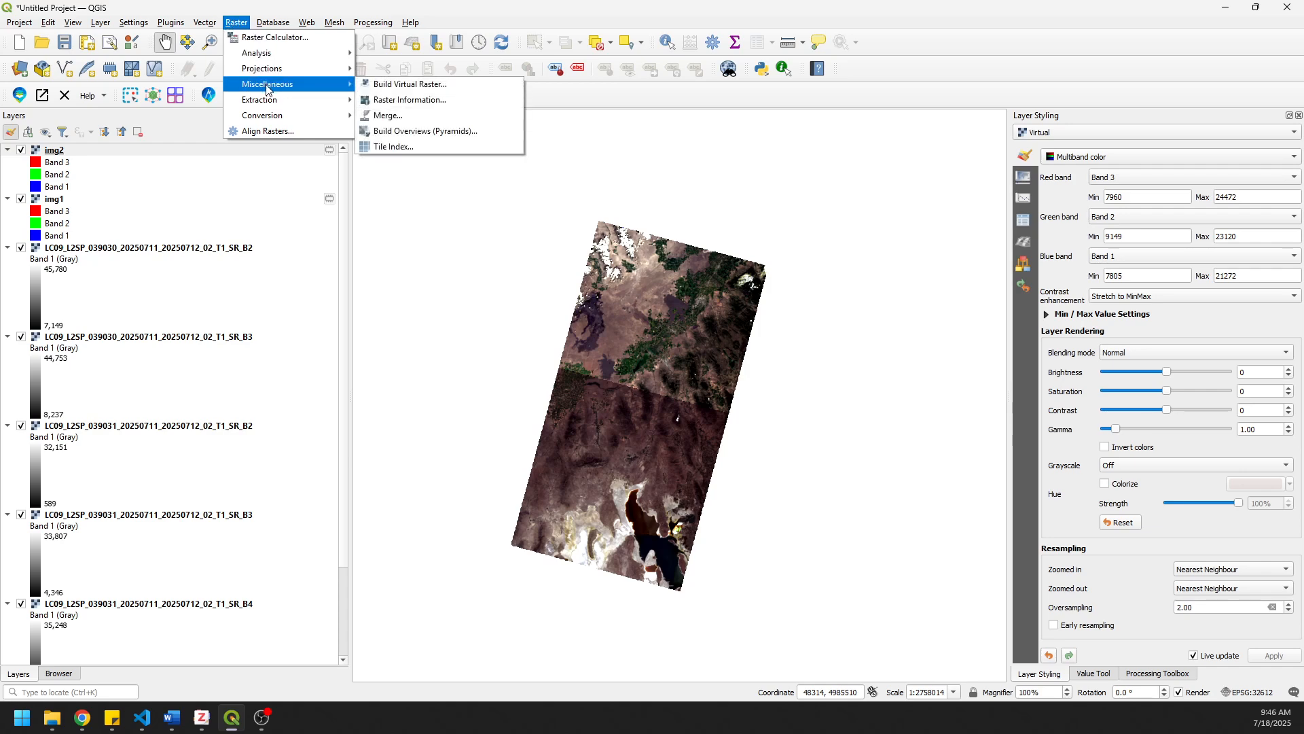
click(383, 85)
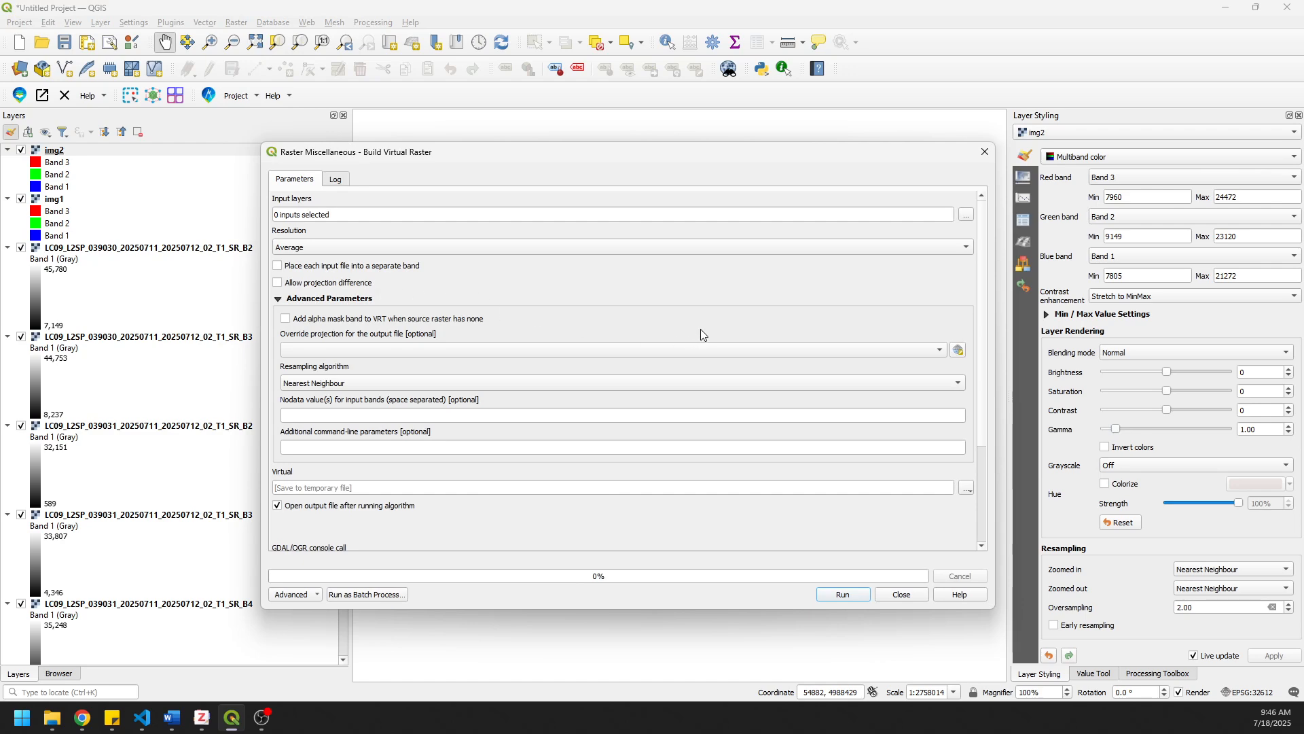
click(966, 215)
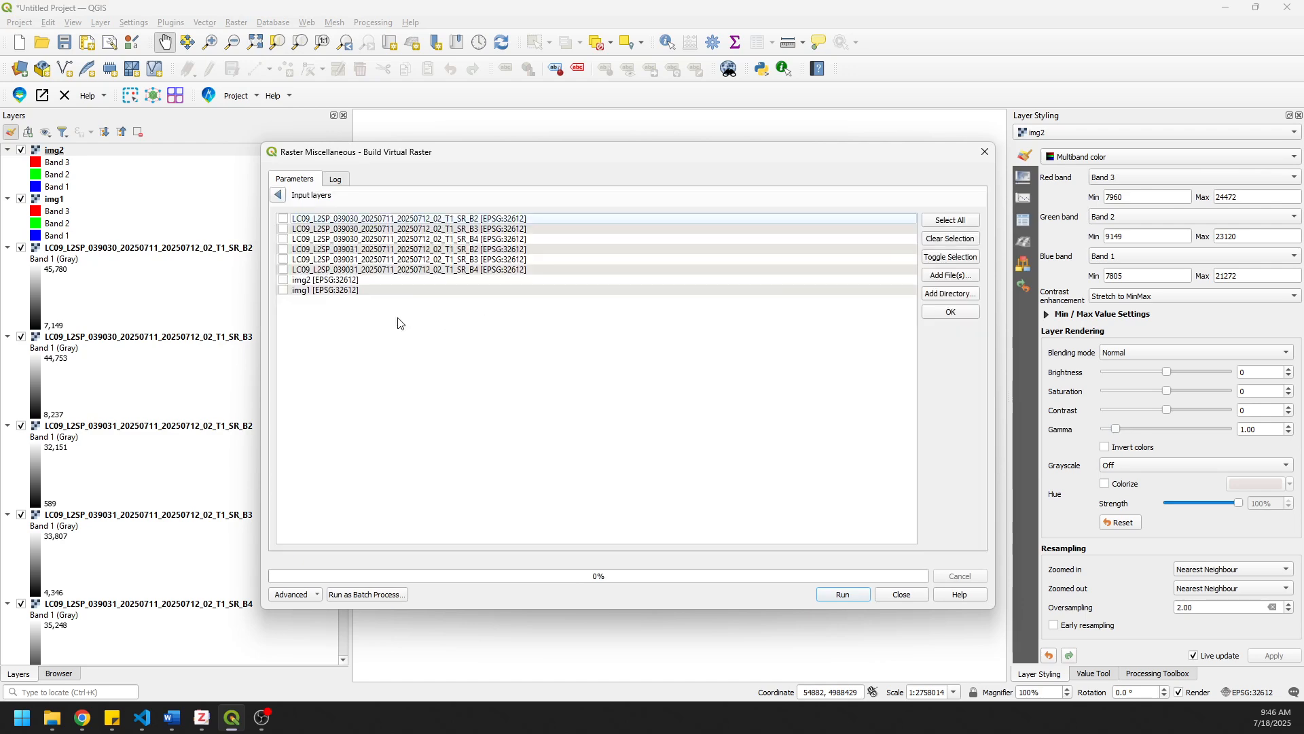
click(284, 280)
click(284, 290)
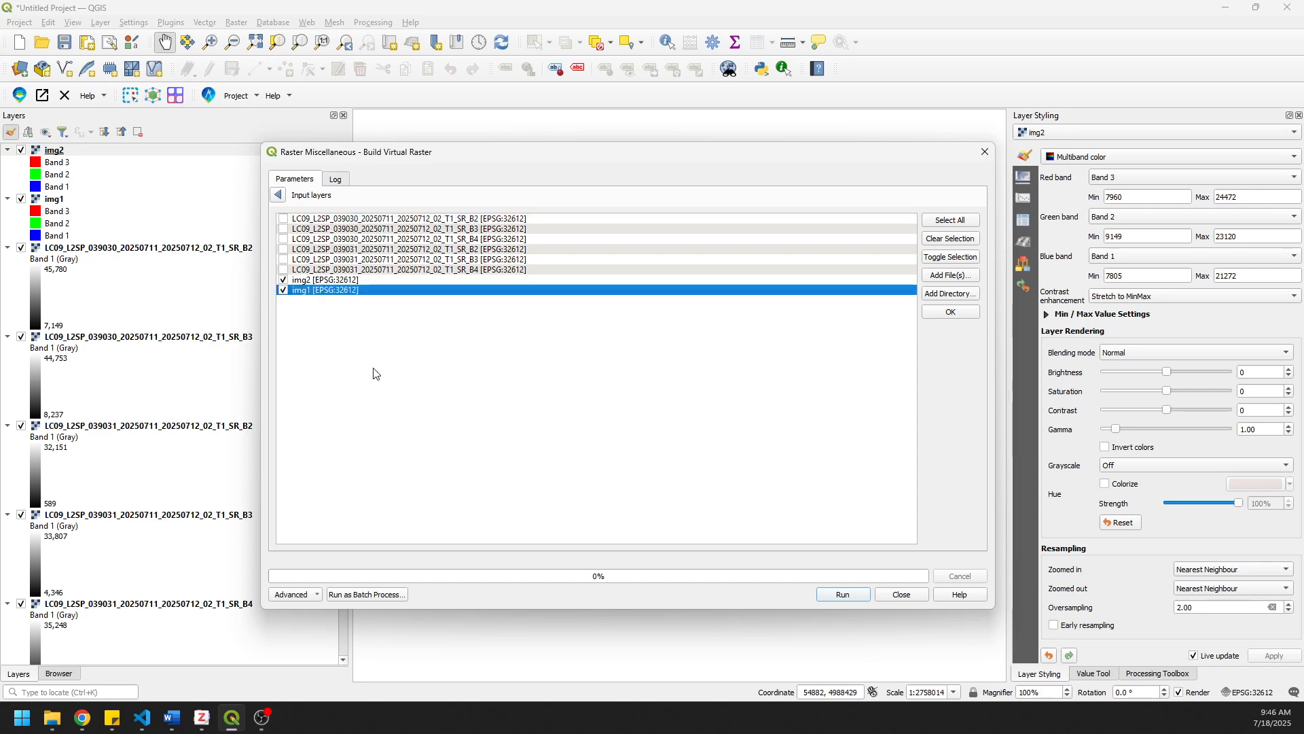
click(940, 314)
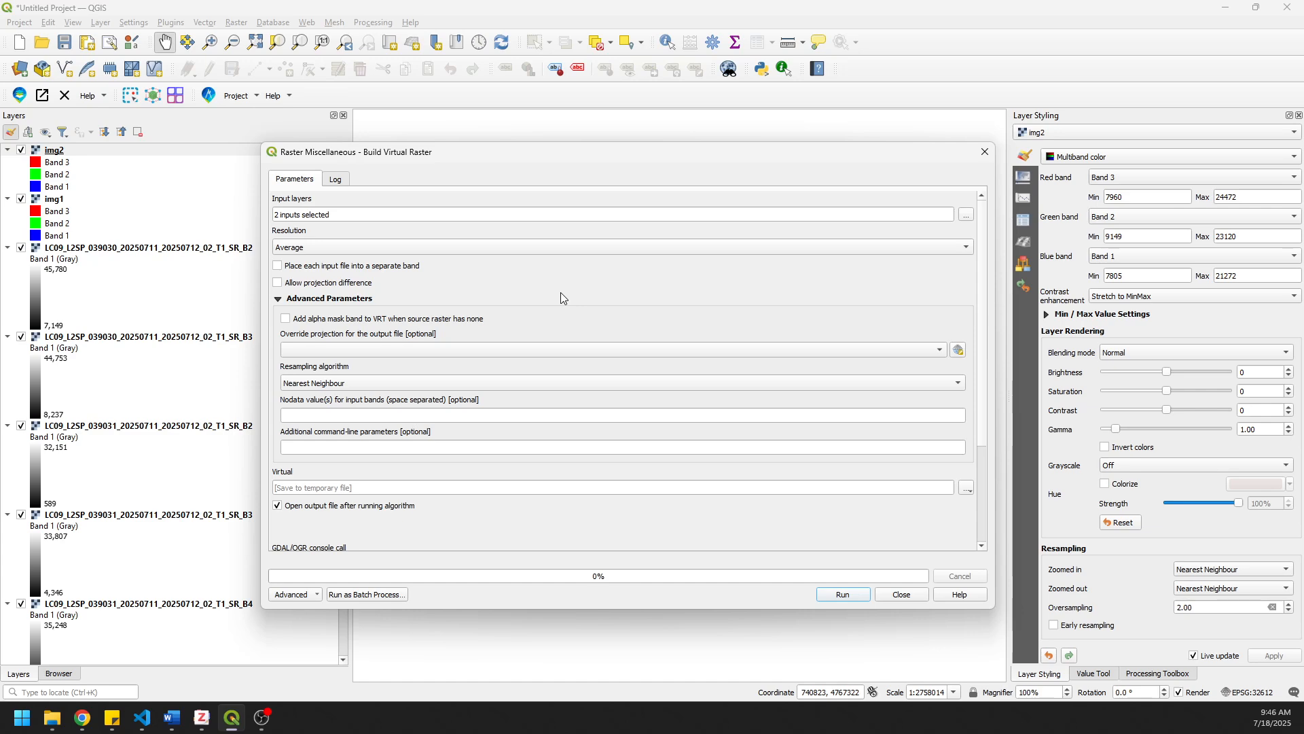
Step: Build the combined virtual raster of img1 and img2 with Bilinear (2x2 Kernel) resampling, without separating the inputs into bands
click(344, 384)
click(344, 394)
click(846, 597)
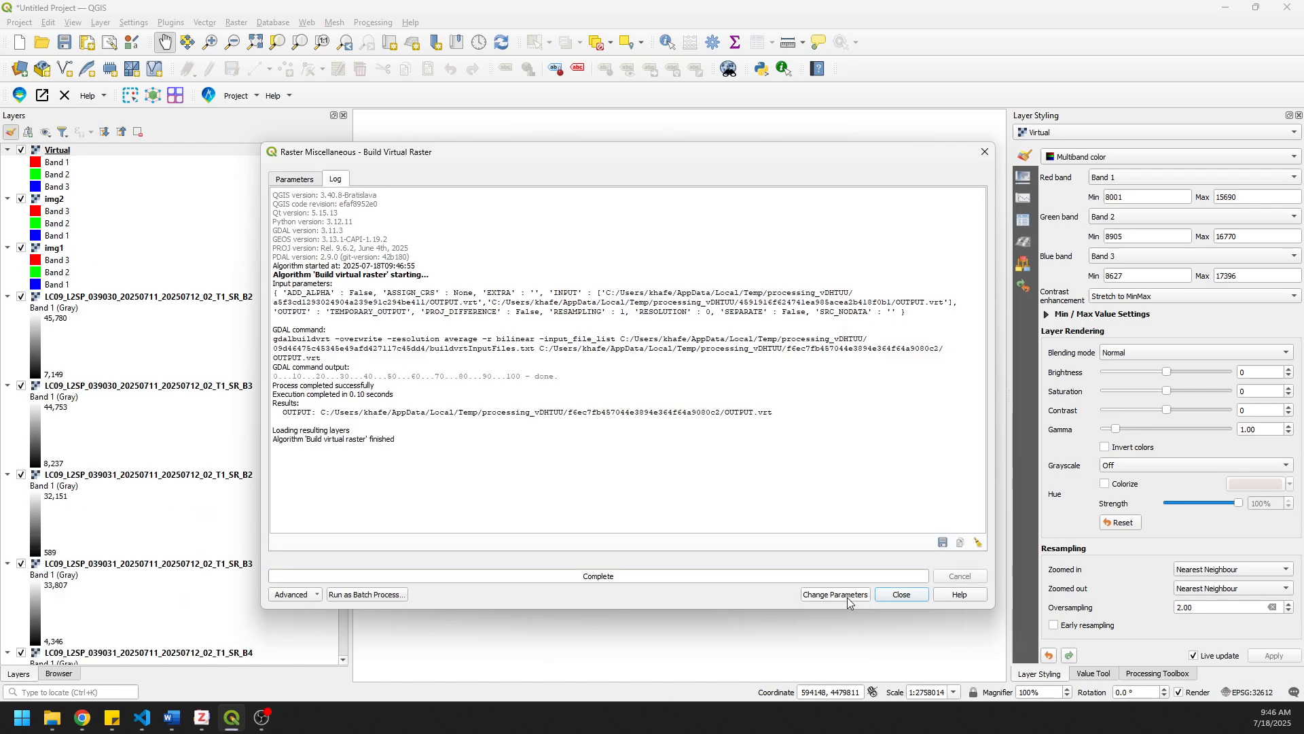
click(900, 595)
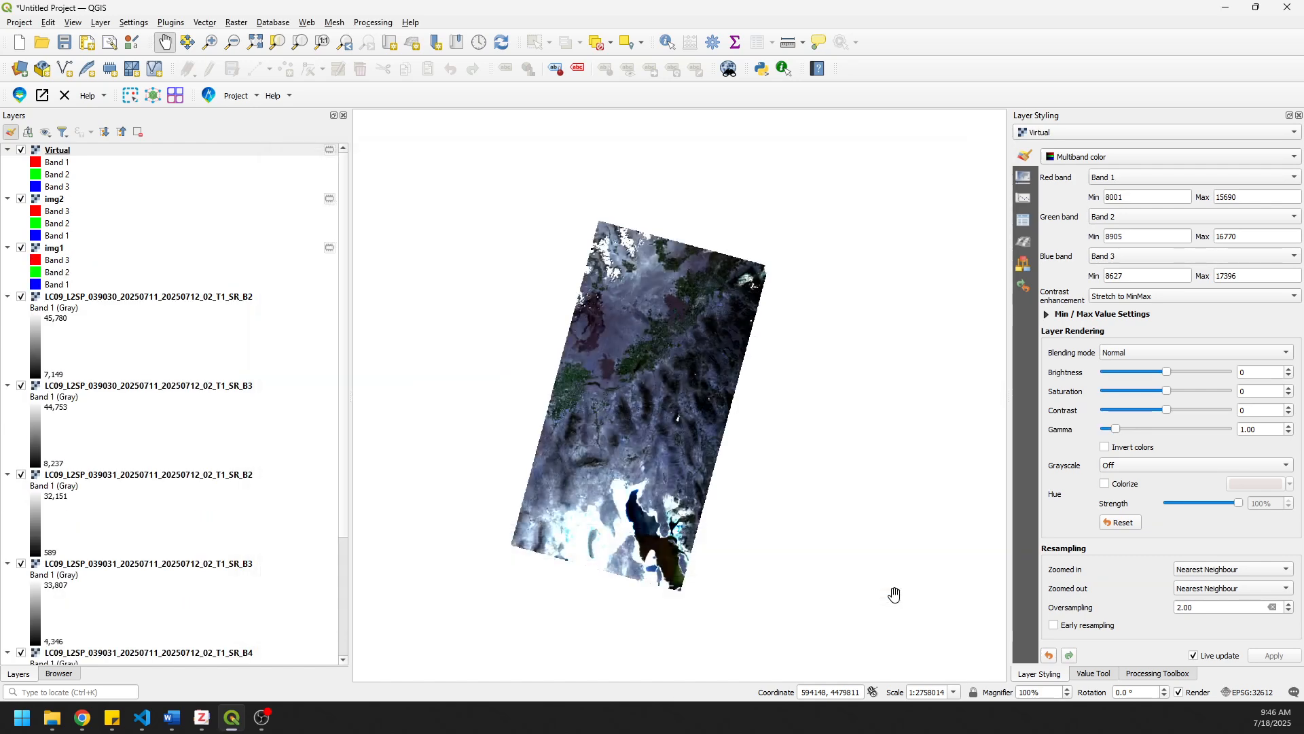
Step: Rename the combined virtual raster layer as Virtual Merge
right_click(60, 150)
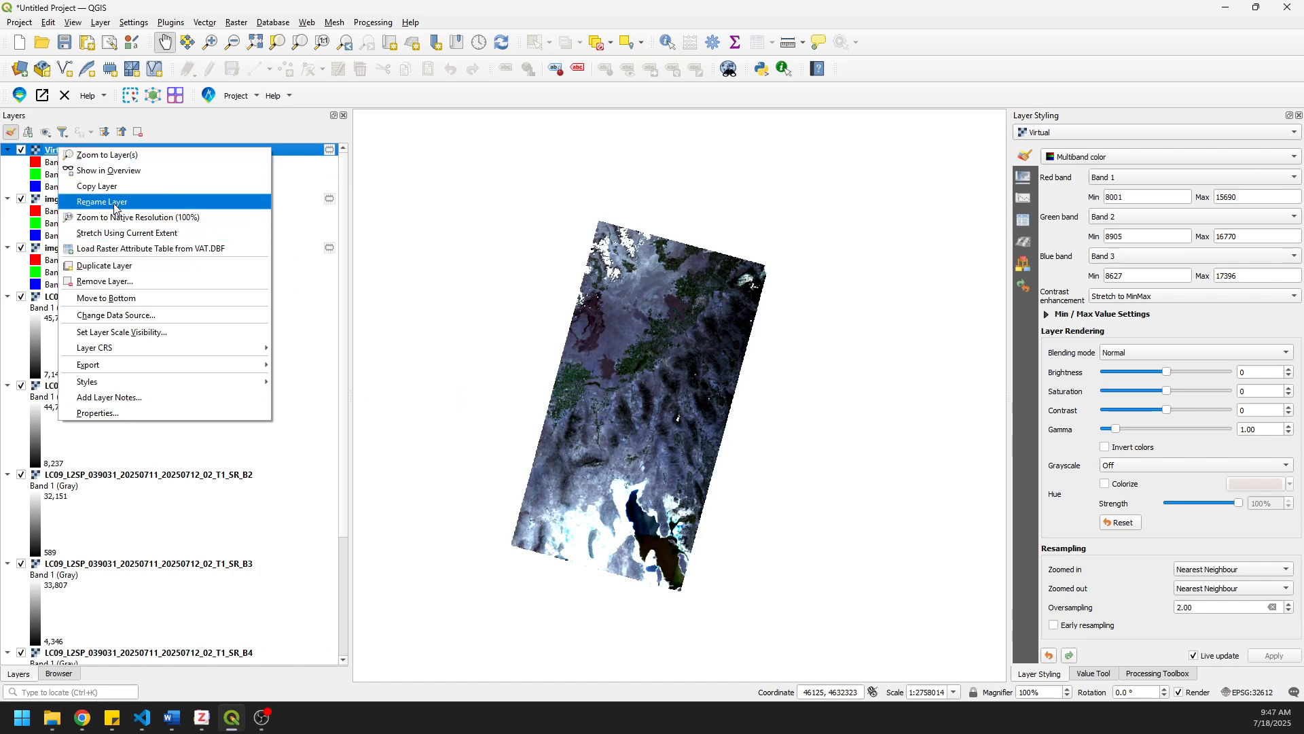
click(112, 202)
key(End)
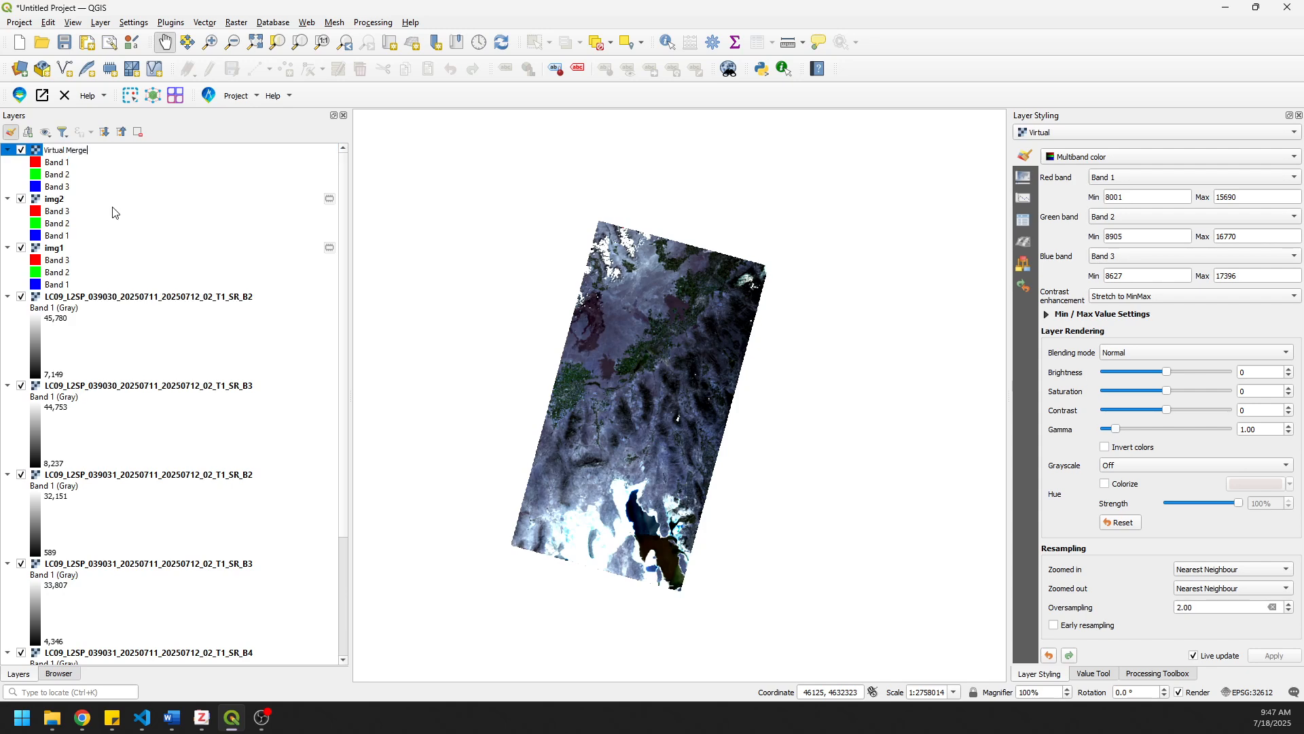
key(Return)
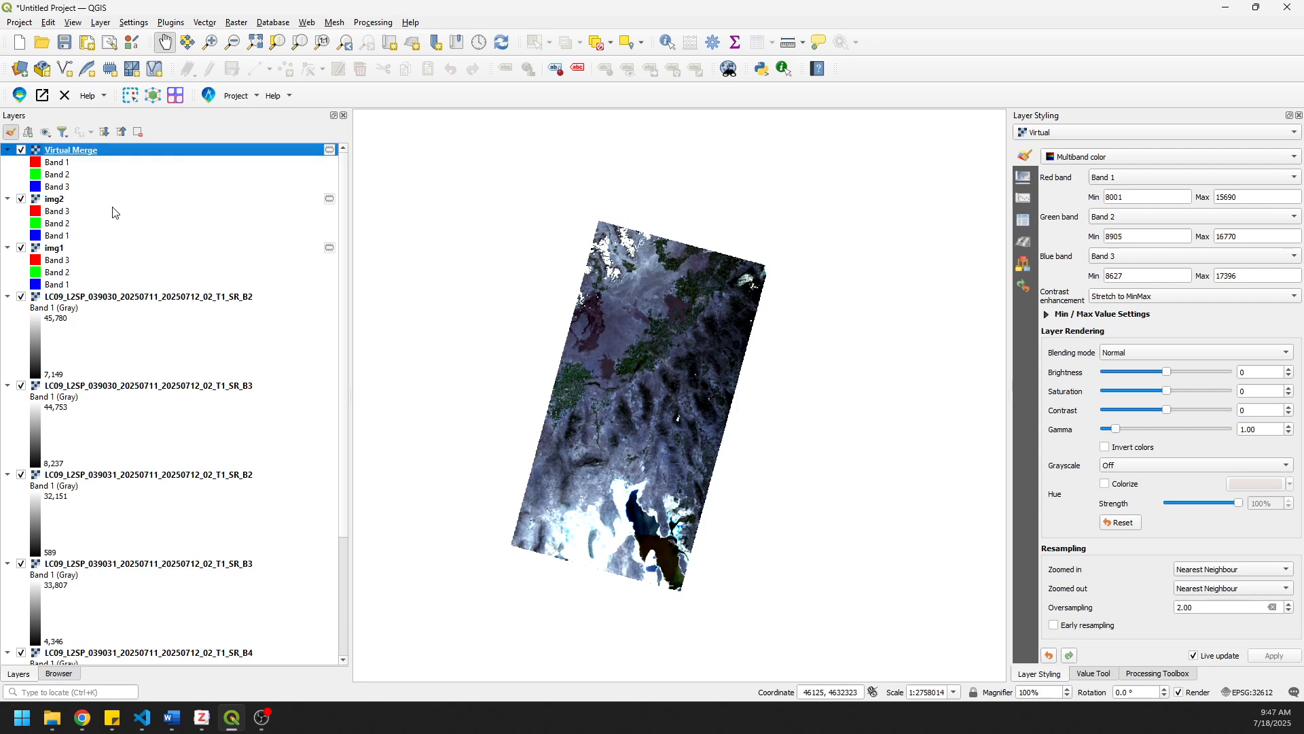
Step: Style Virtual Merge in natural color by assigning Band 3 to red and Band 1 to blue
click(1136, 175)
click(1126, 205)
click(1127, 217)
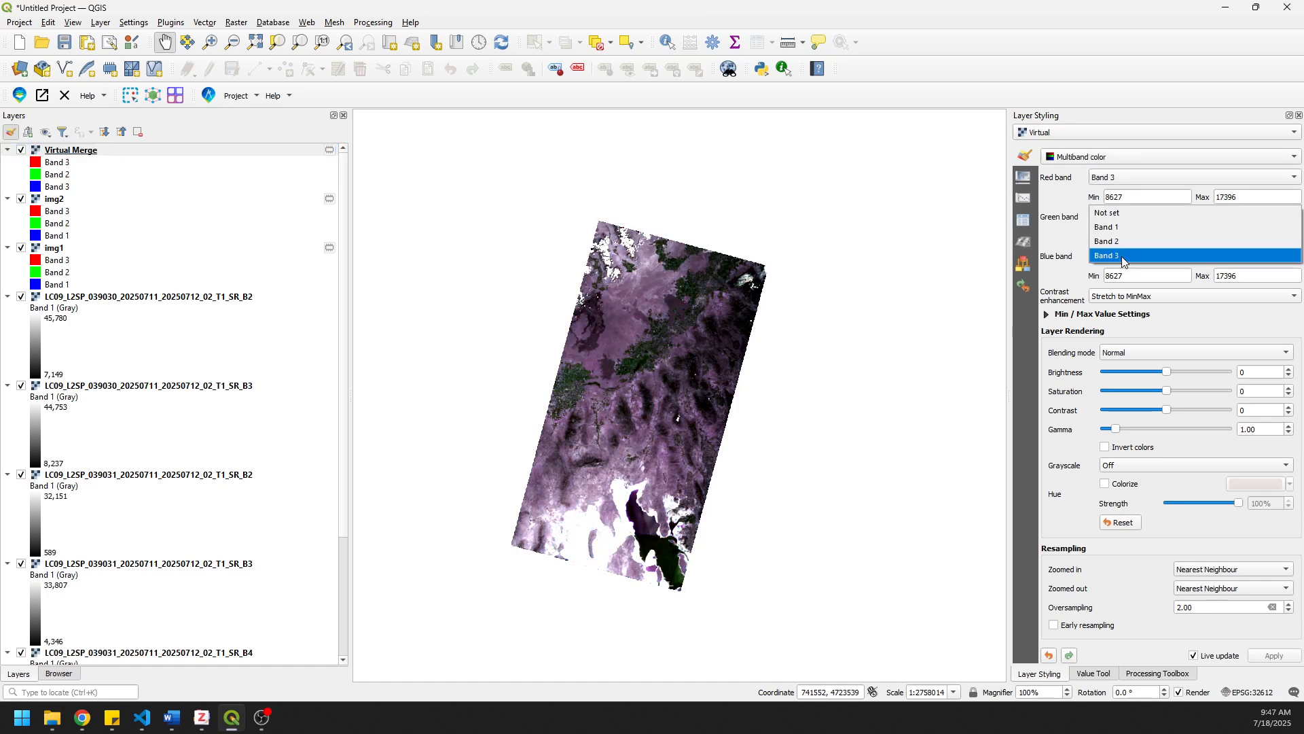
click(1114, 228)
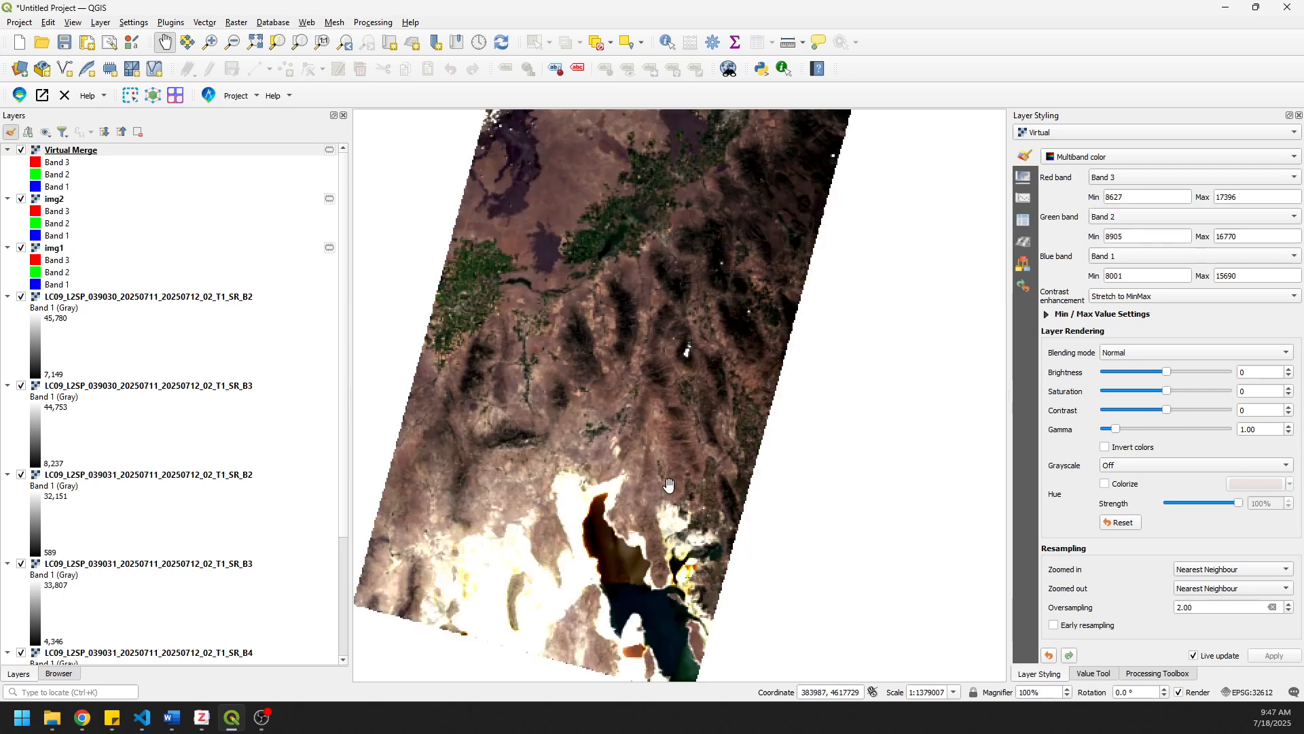
Step: Inspect the Virtual Merge mosaic and compare it with img1 and img2 by hiding it and showing it again
scroll(667, 486, up, 1)
drag(618, 299, 660, 378)
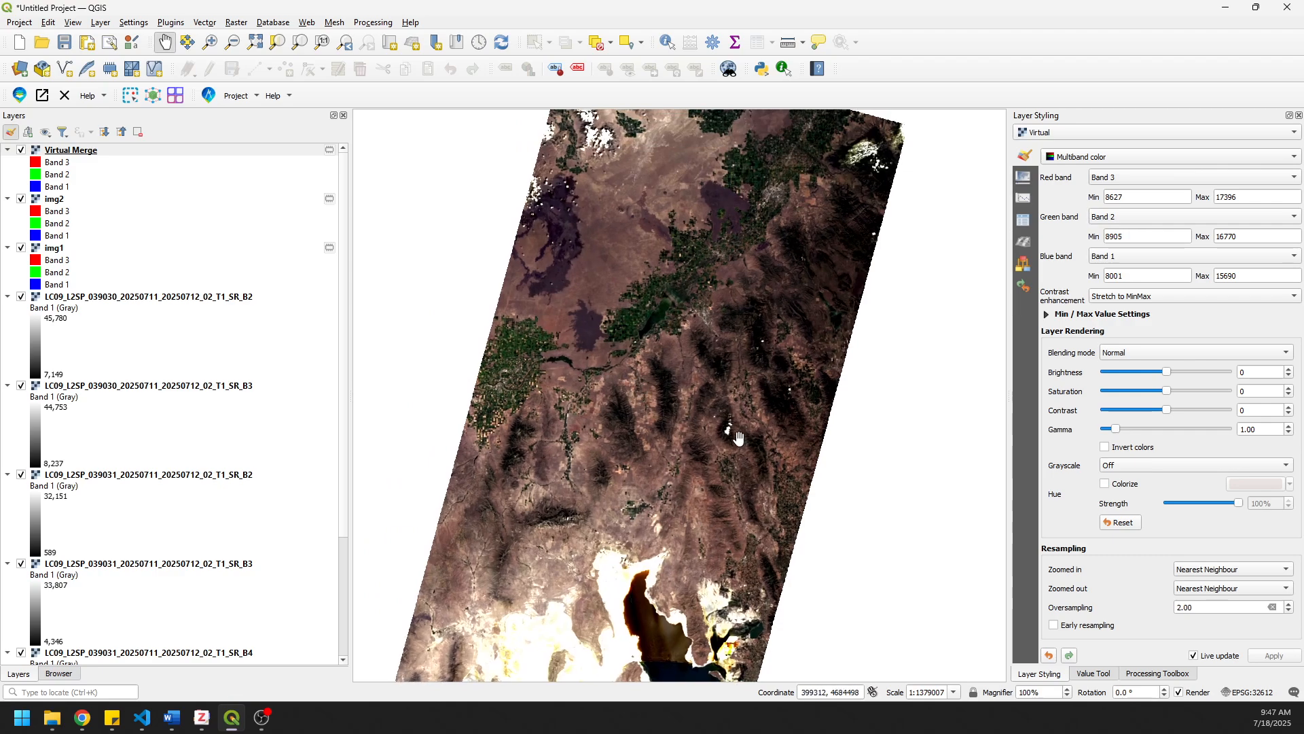
scroll(741, 436, down, 1)
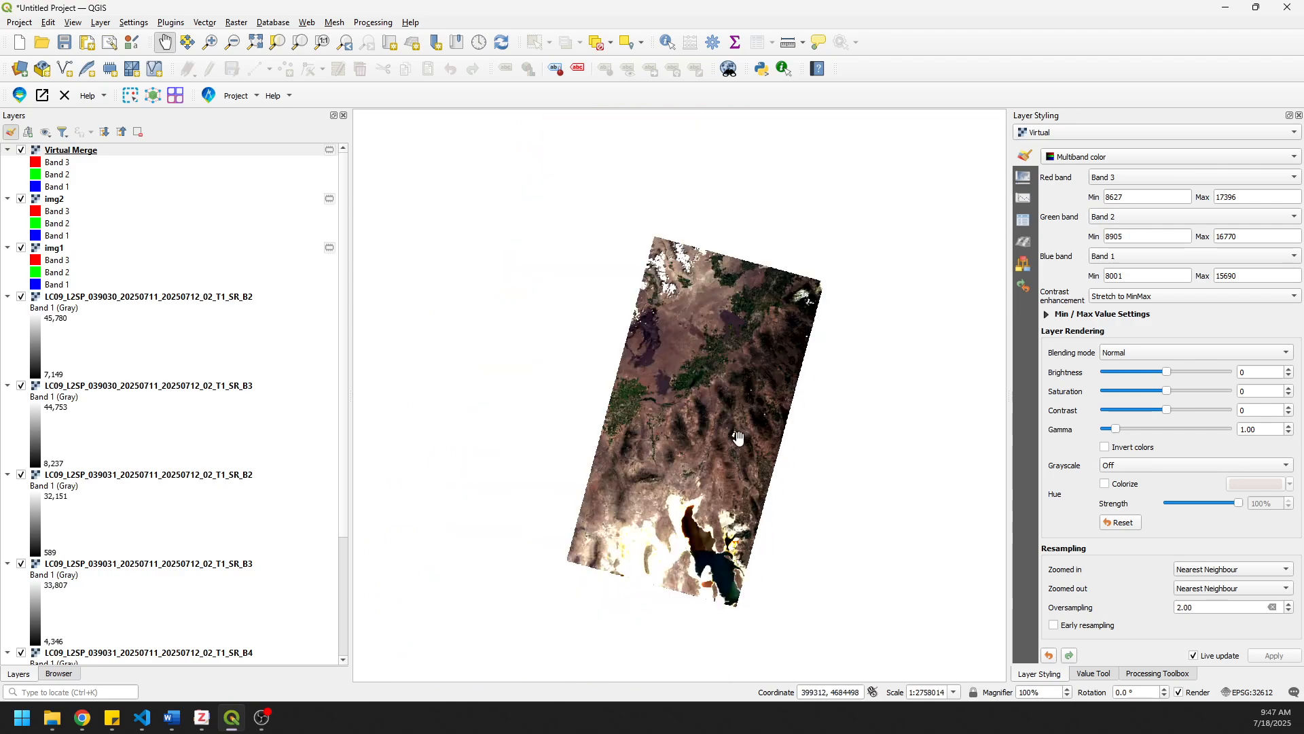
click(22, 150)
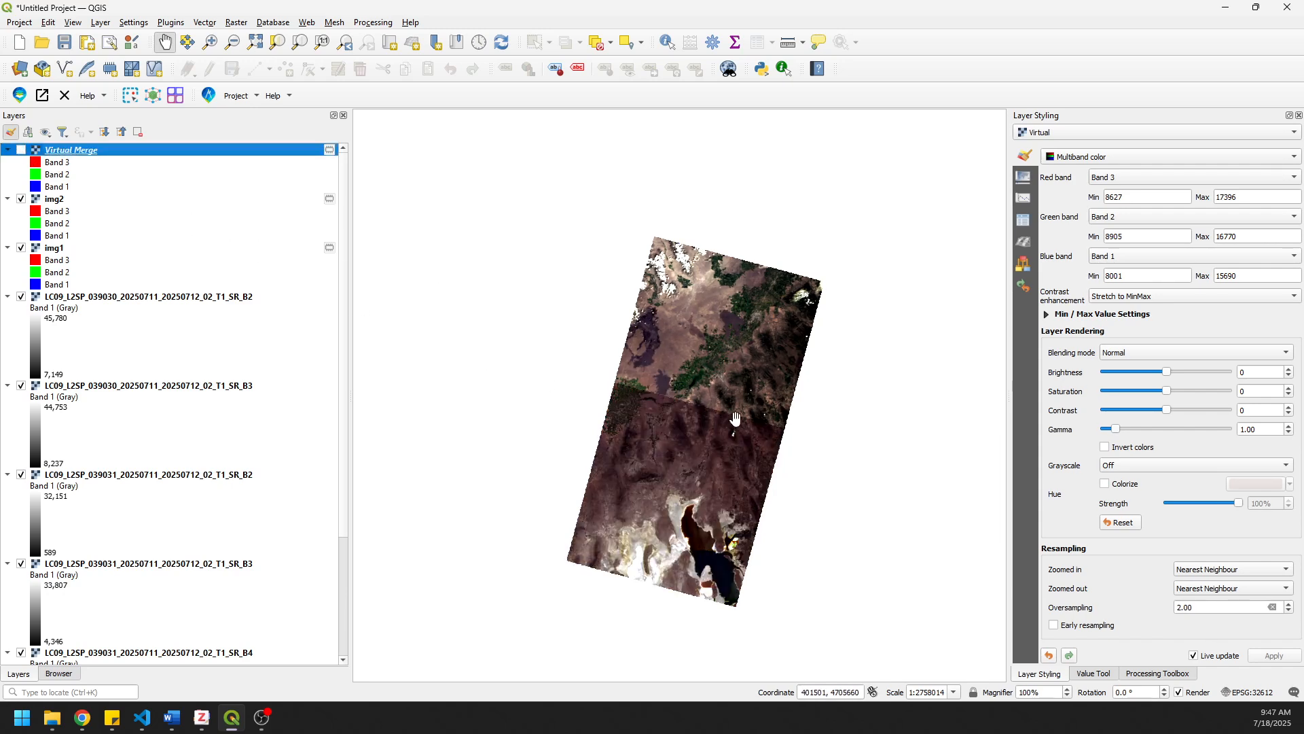
click(21, 151)
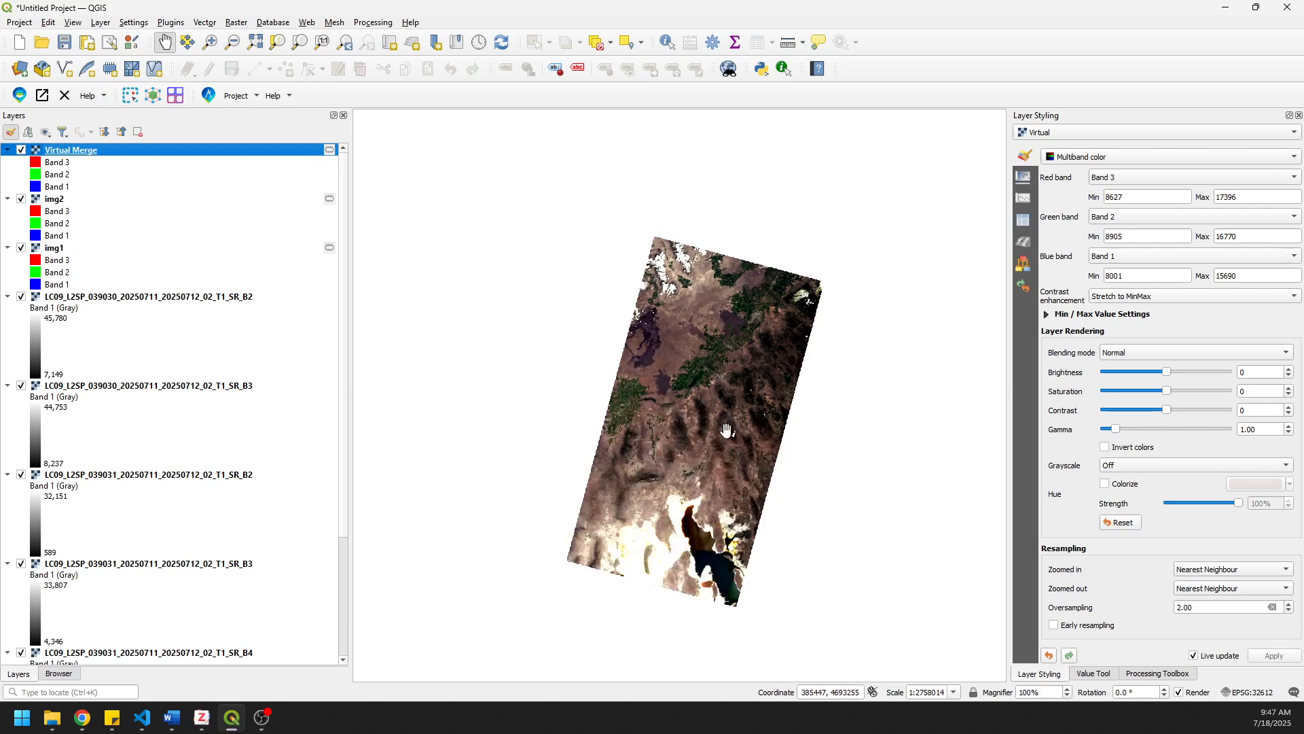
scroll(726, 431, up, 1)
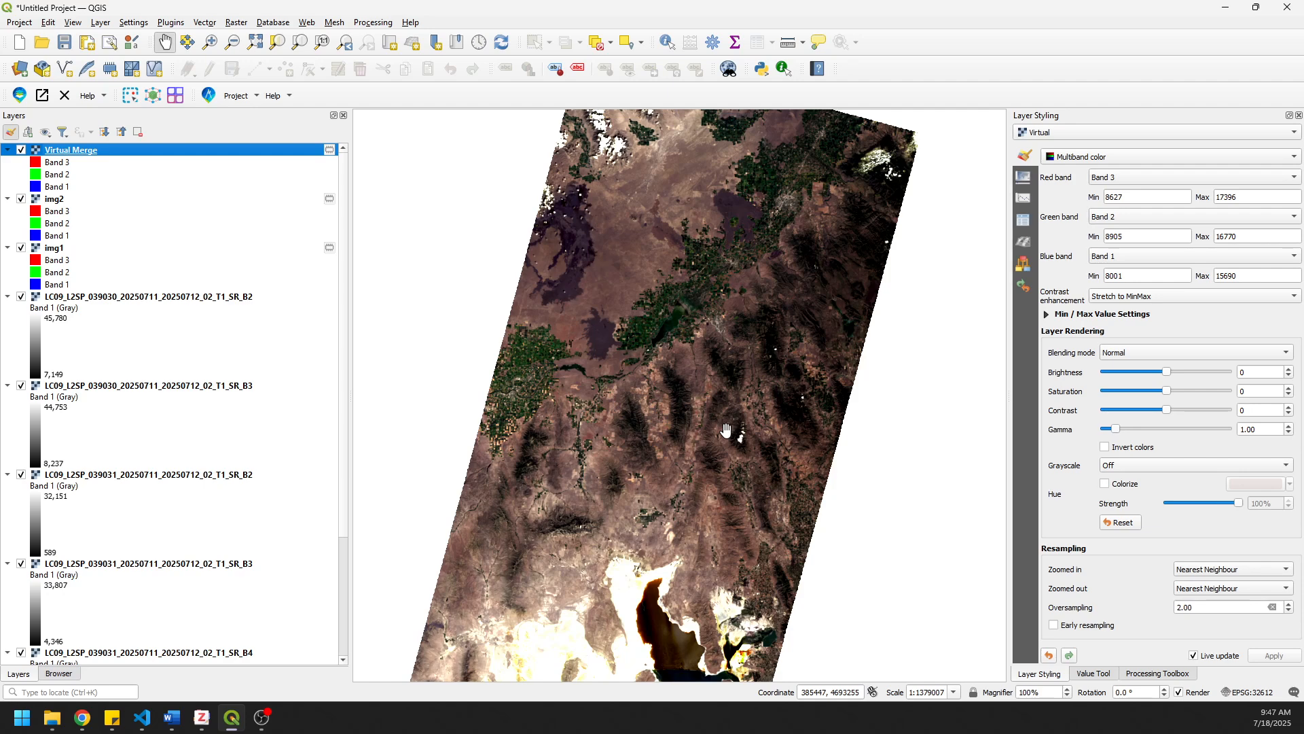
scroll(705, 376, down, 1)
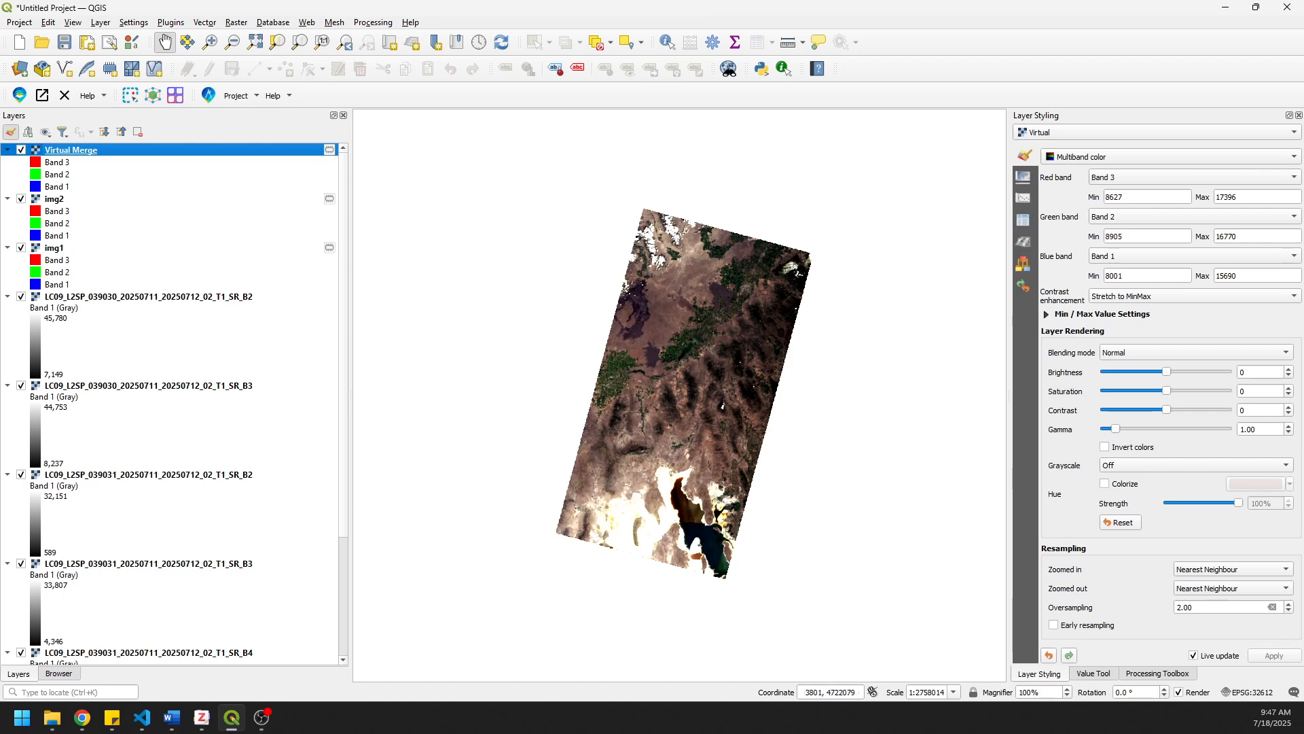
Step: Hide the Virtual Merge, img2, img1 and 039030 SR_B2 layers
click(21, 151)
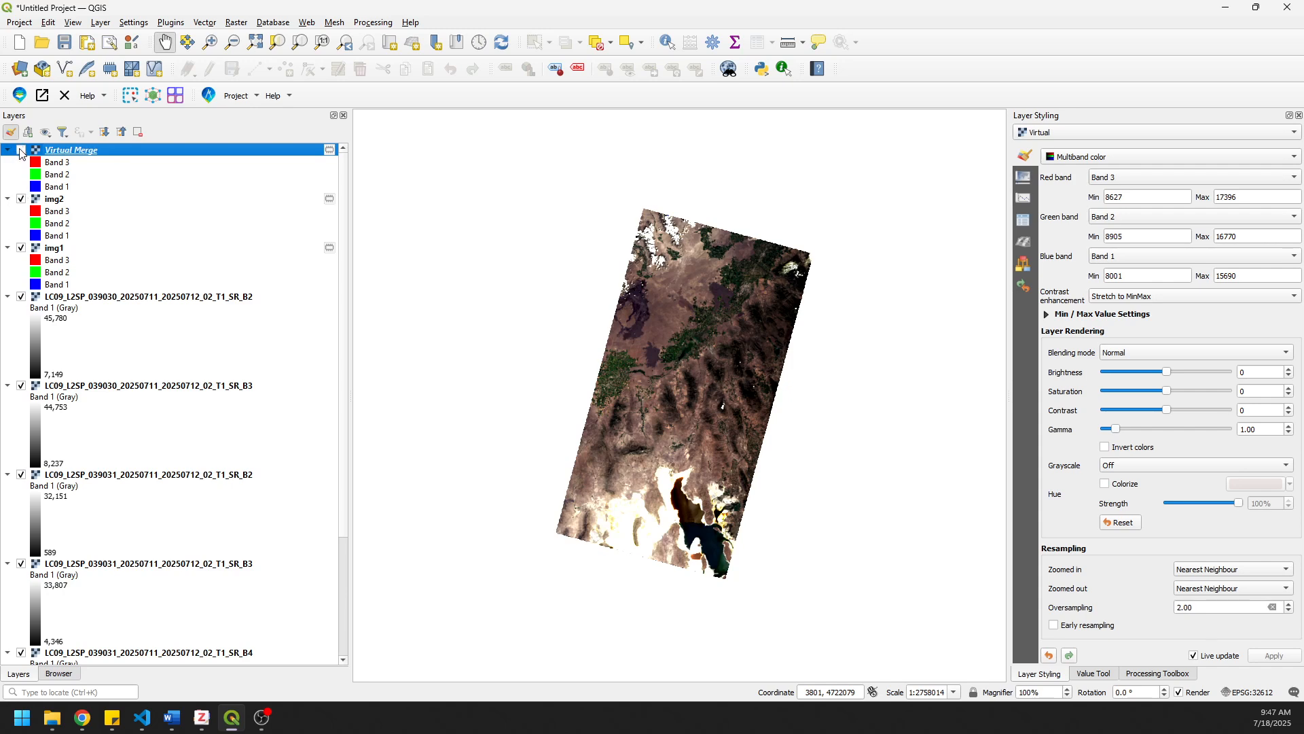
click(21, 199)
click(21, 248)
click(21, 297)
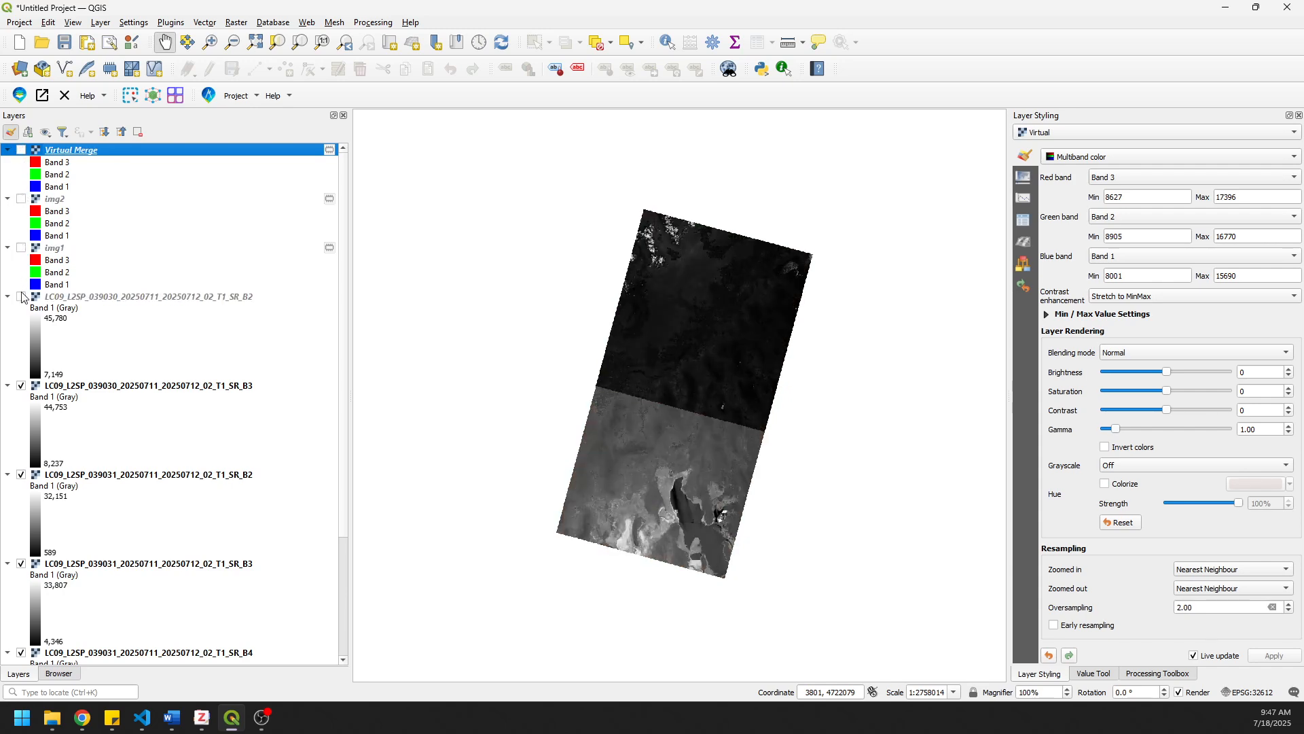
Step: Start the raster Merge tool with the 039030 scene's SR_B2, SR_B3 and SR_B4 layers as inputs
click(235, 25)
mouse_move(292, 84)
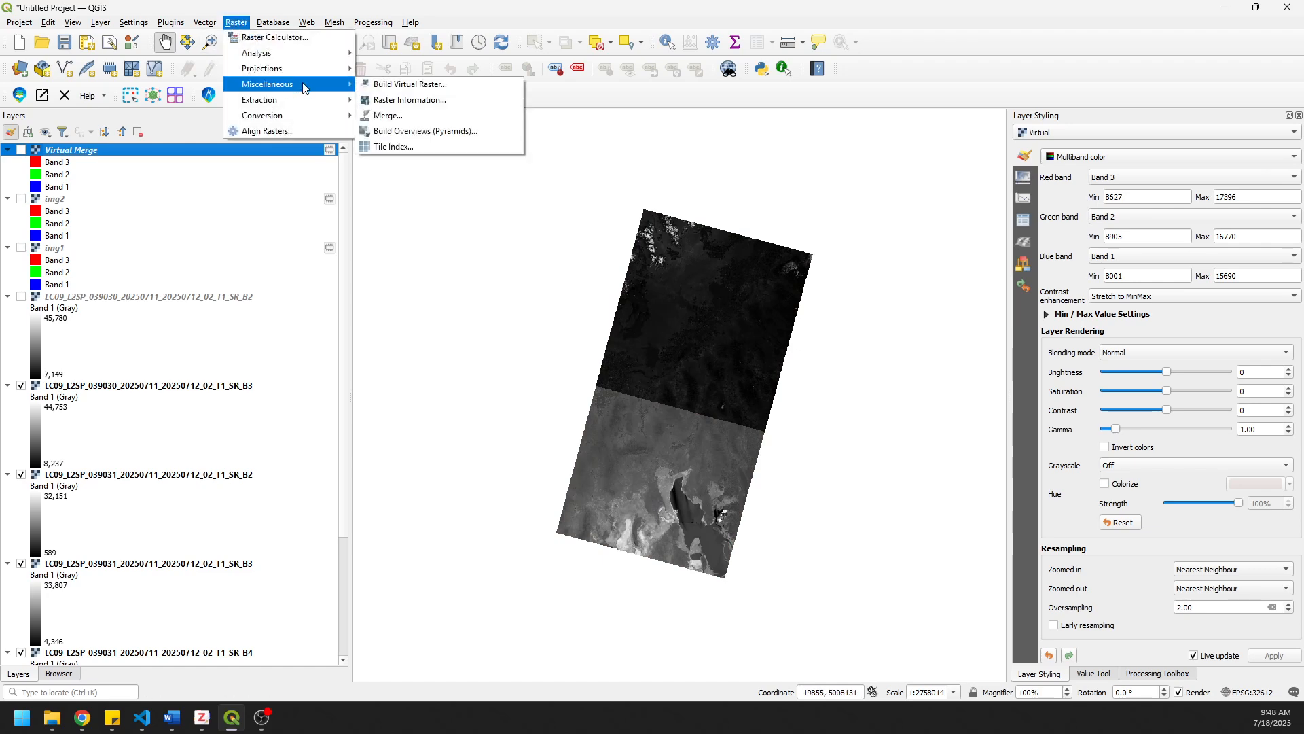
click(395, 117)
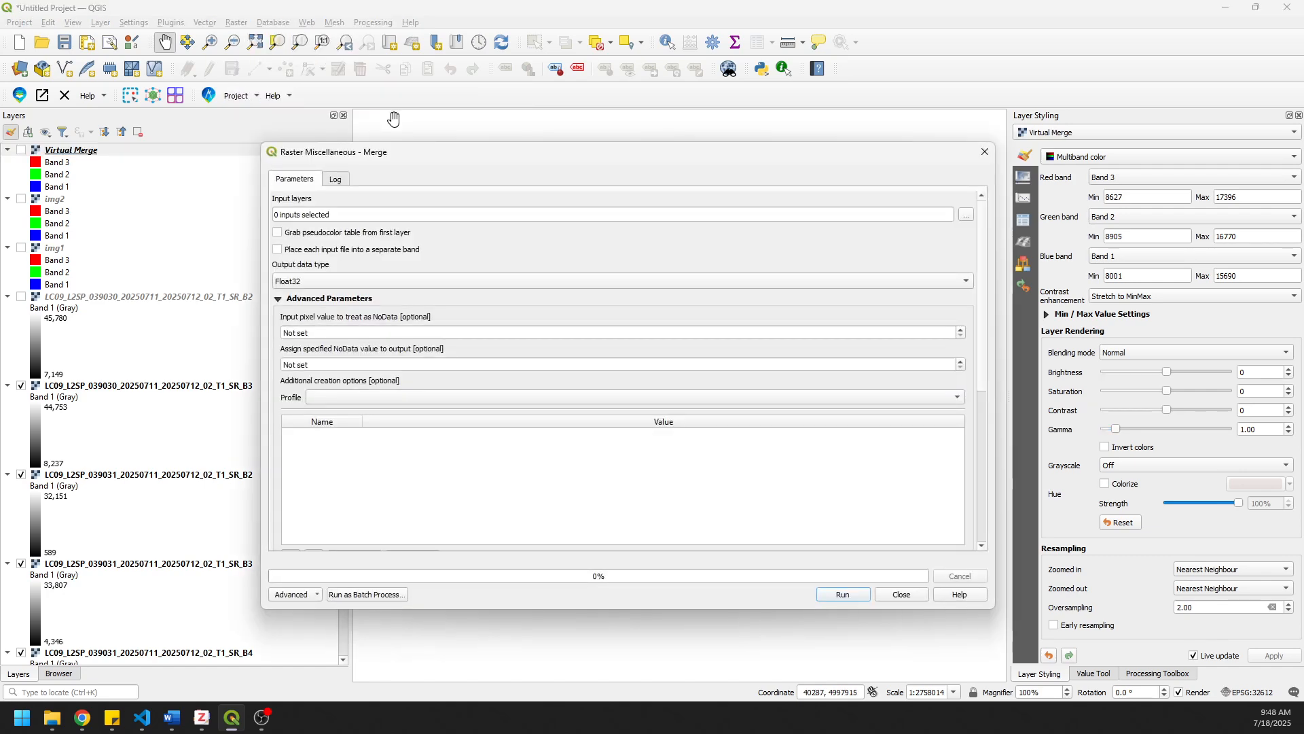
click(966, 215)
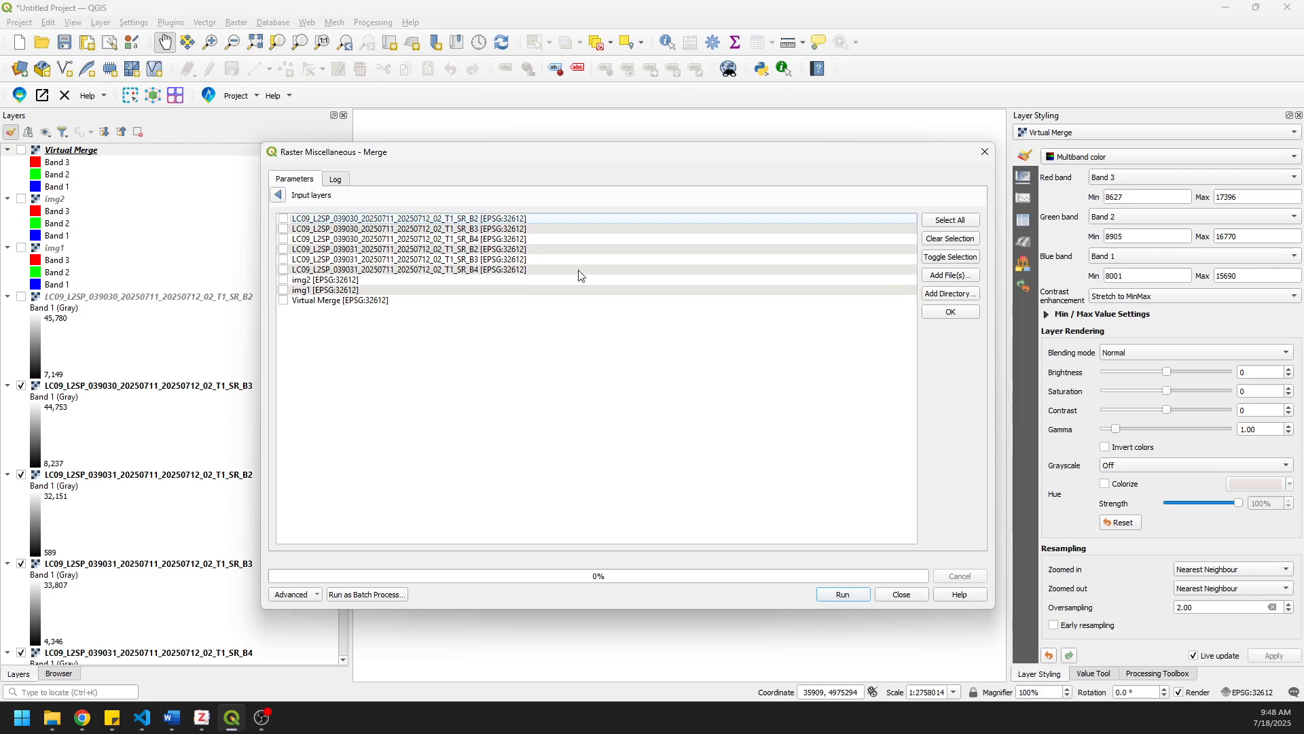
click(283, 219)
click(283, 228)
click(284, 239)
click(942, 313)
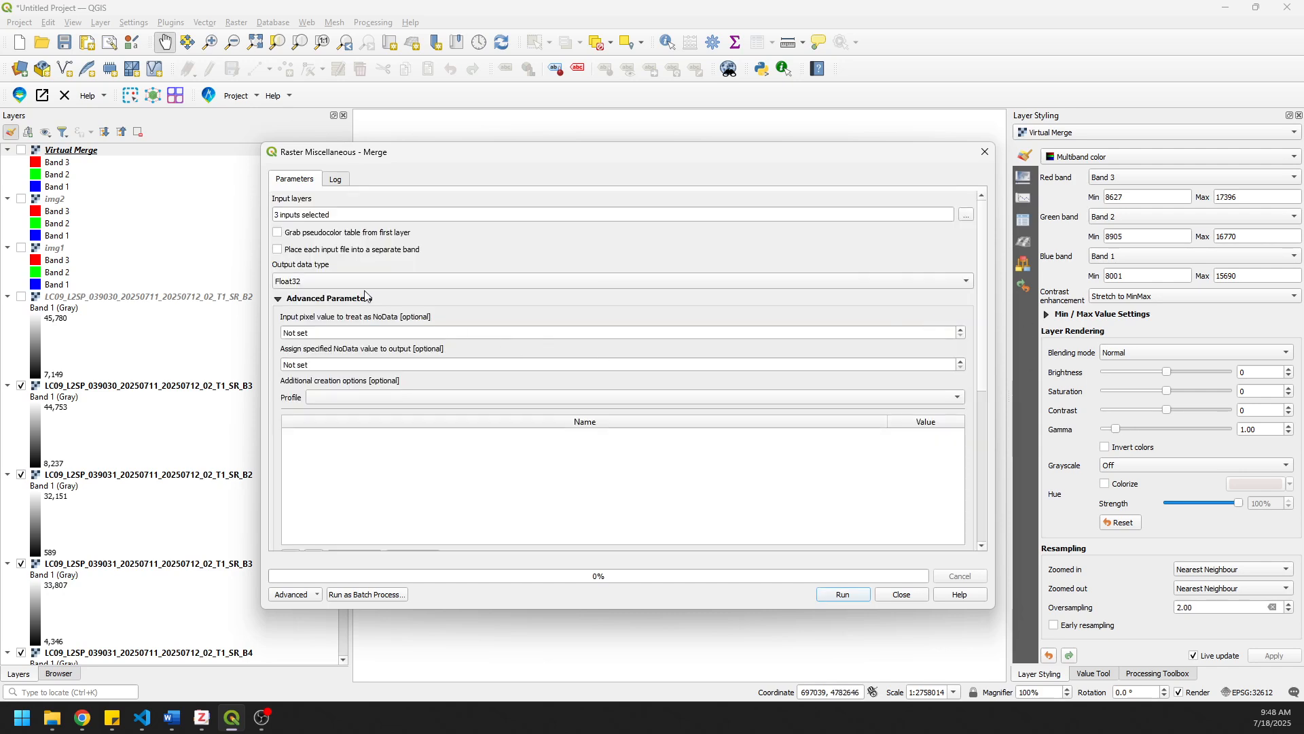
Step: Set the merge to place each input file in a separate band with UInt32 as the output data type
click(345, 252)
click(352, 282)
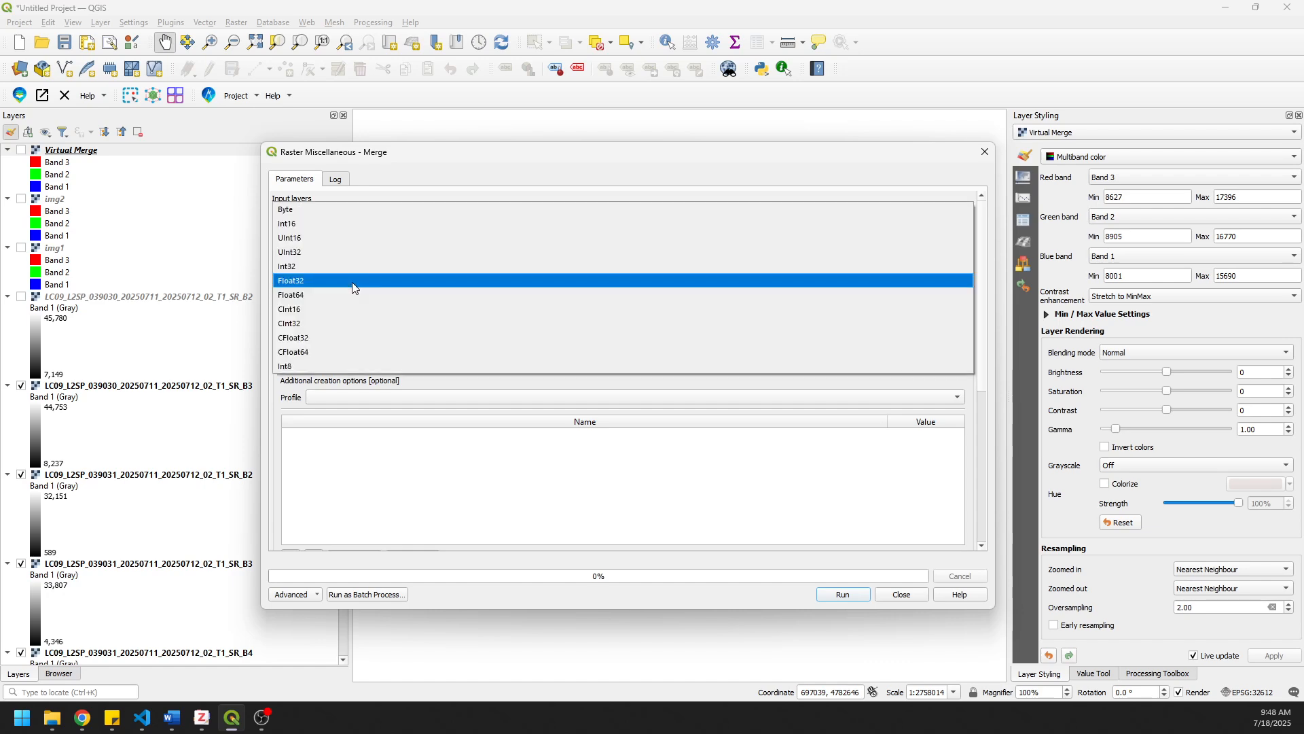
click(294, 254)
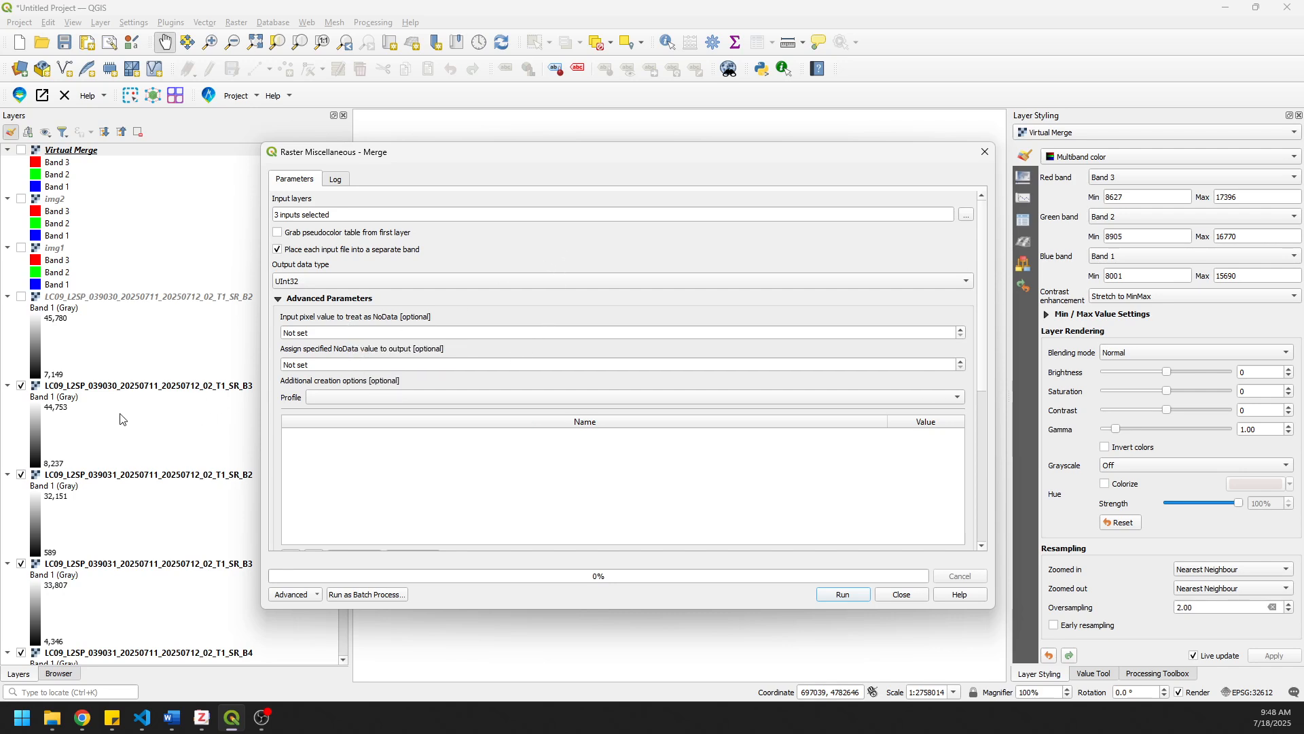
Step: Check the NoData value of the 039030 SR_B2 layer in the band information of its properties
double_click(123, 299)
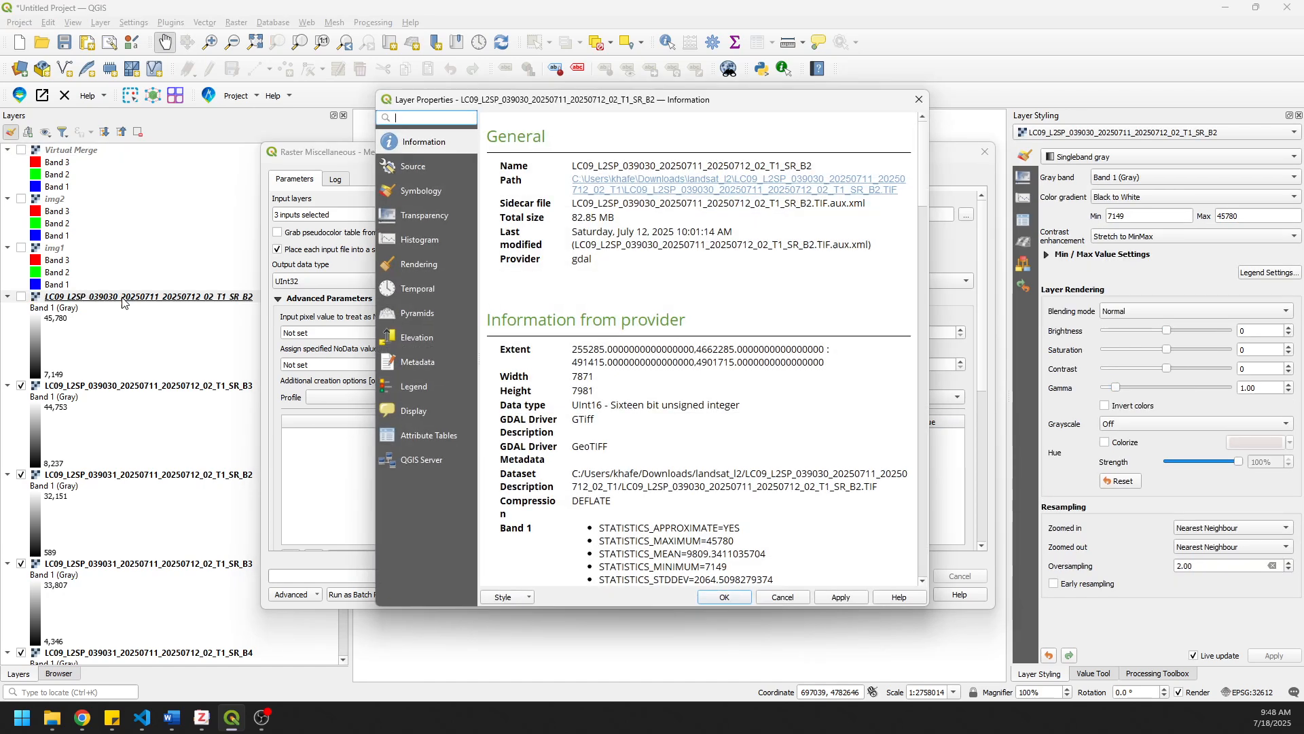
scroll(841, 434, down, 10)
scroll(841, 433, down, 10)
scroll(839, 434, up, 6)
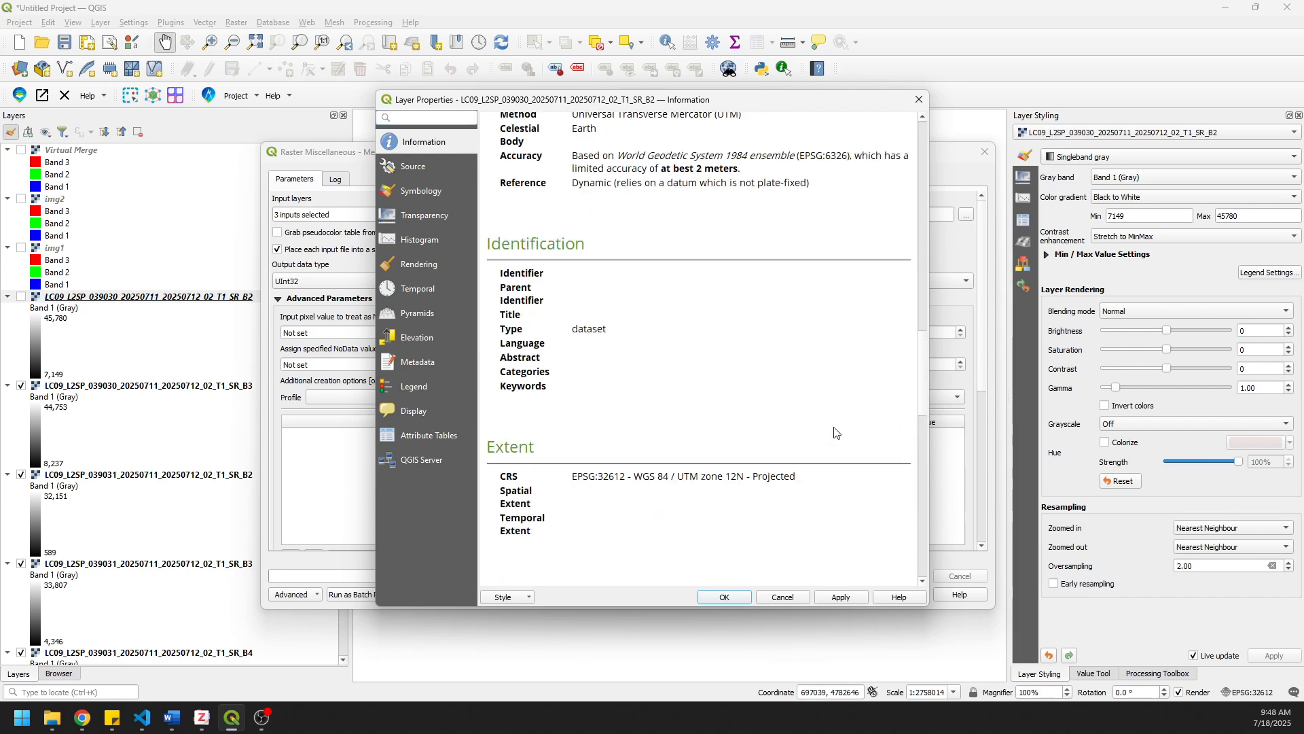
scroll(836, 432, down, 10)
scroll(834, 433, down, 1)
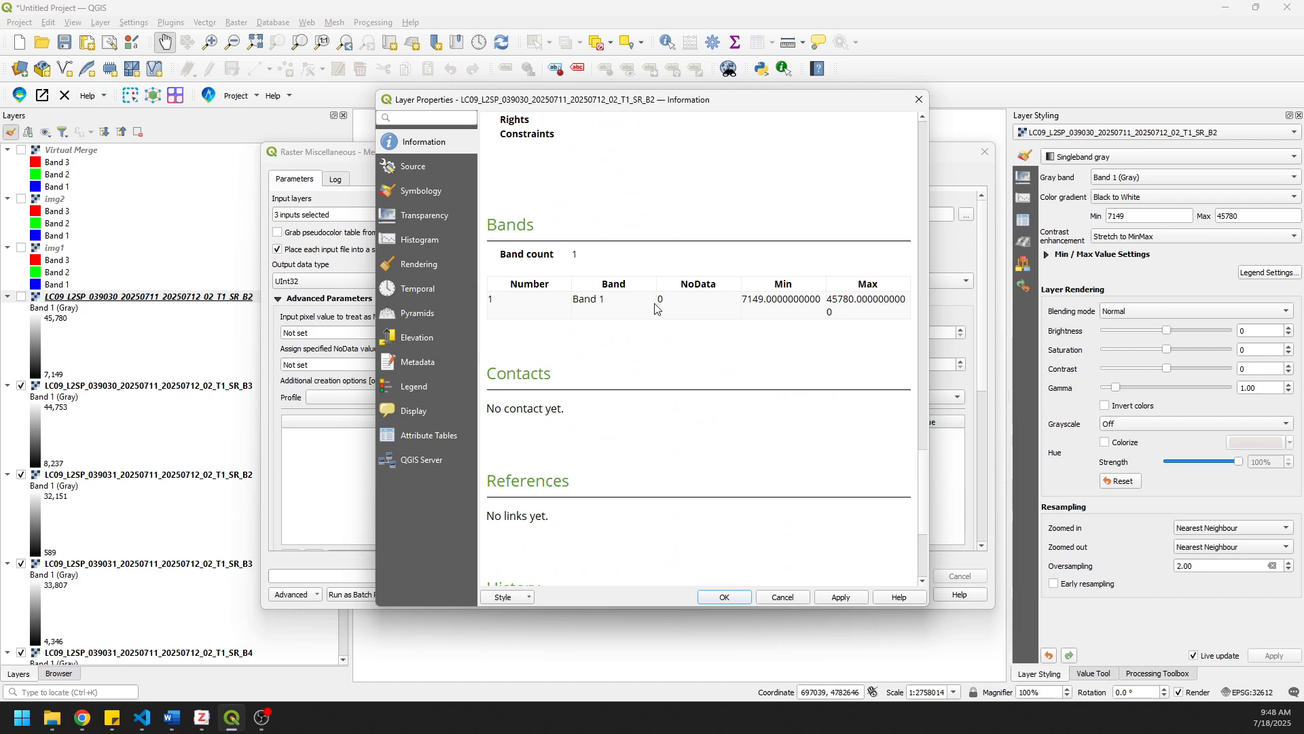
Step: Set both the input and output NoData values to 0 and run the merge of the 039030 bands
click(919, 100)
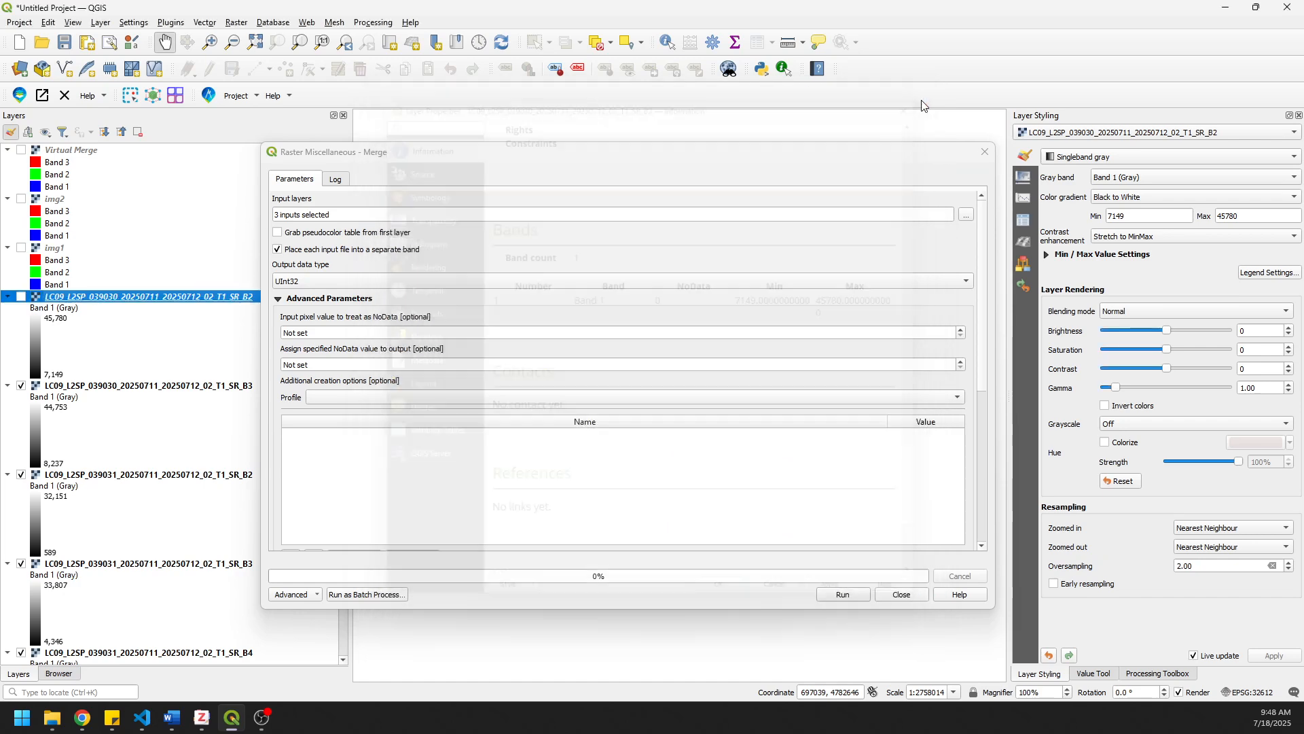
click(832, 332)
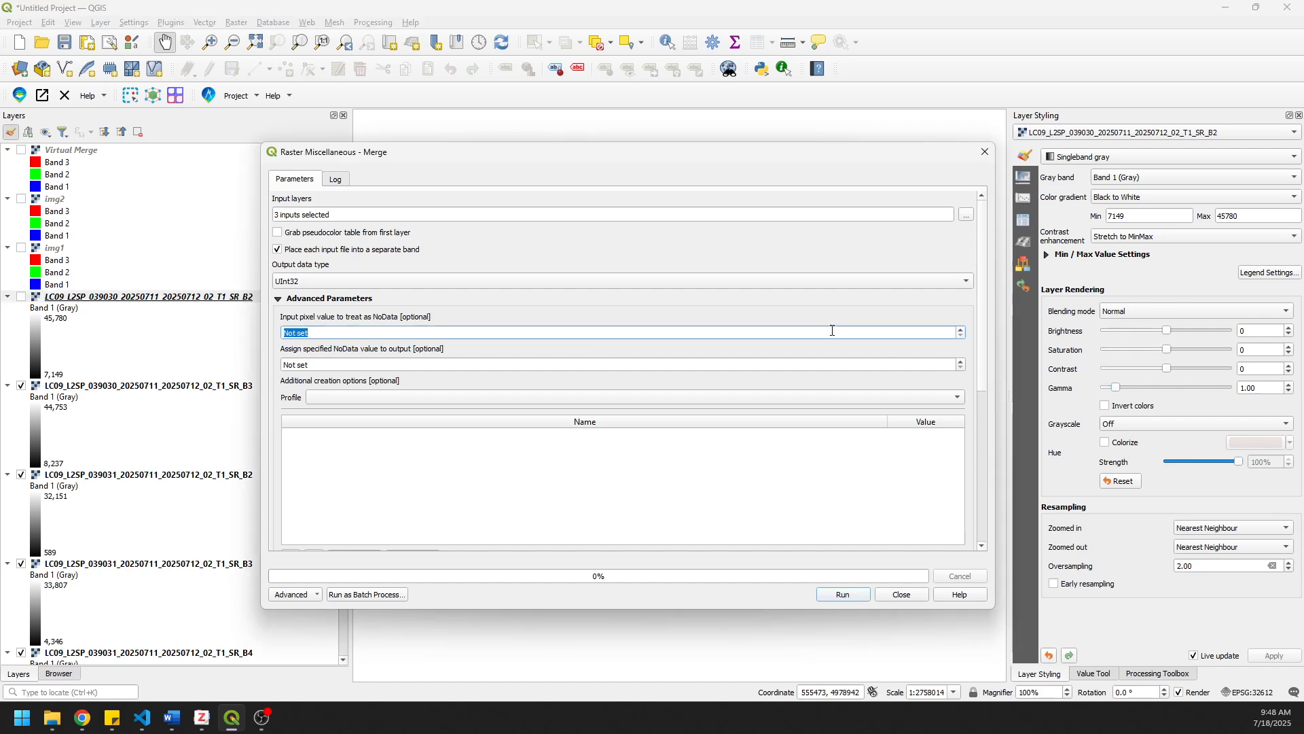
text(0)
click(672, 370)
text(0)
click(674, 348)
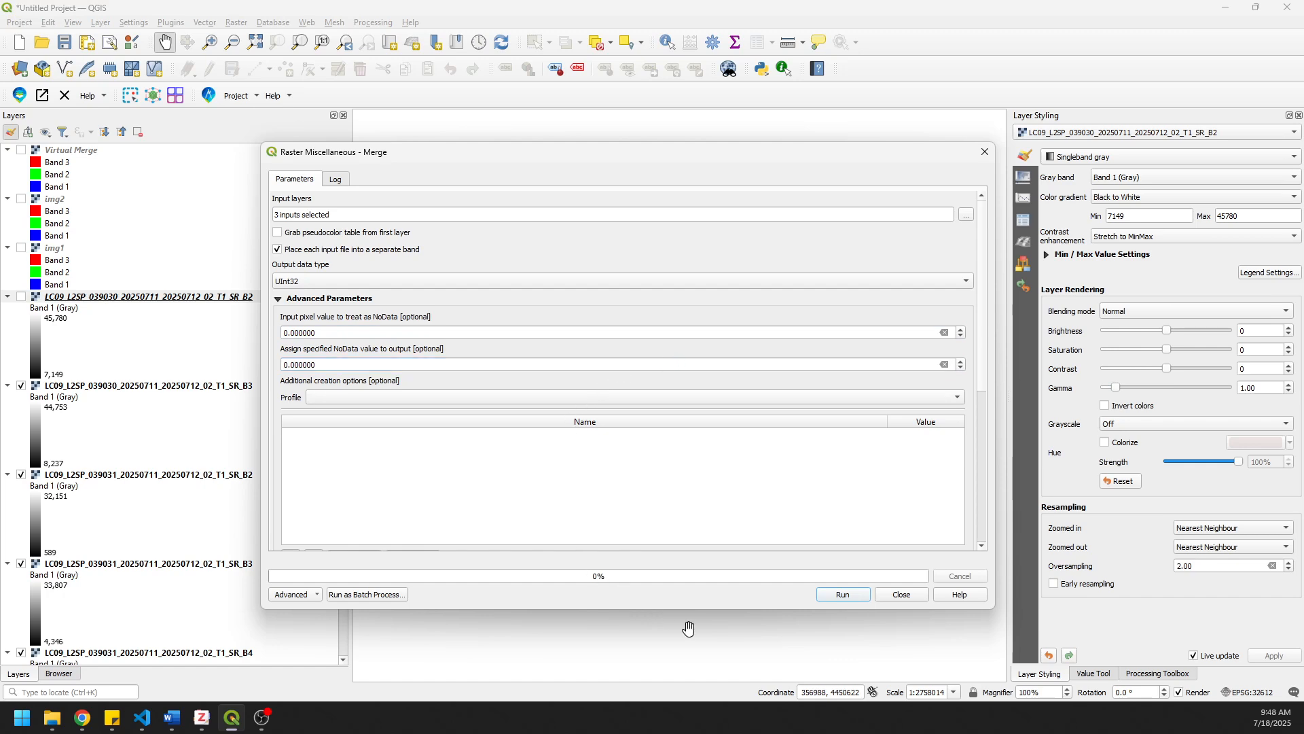
click(843, 595)
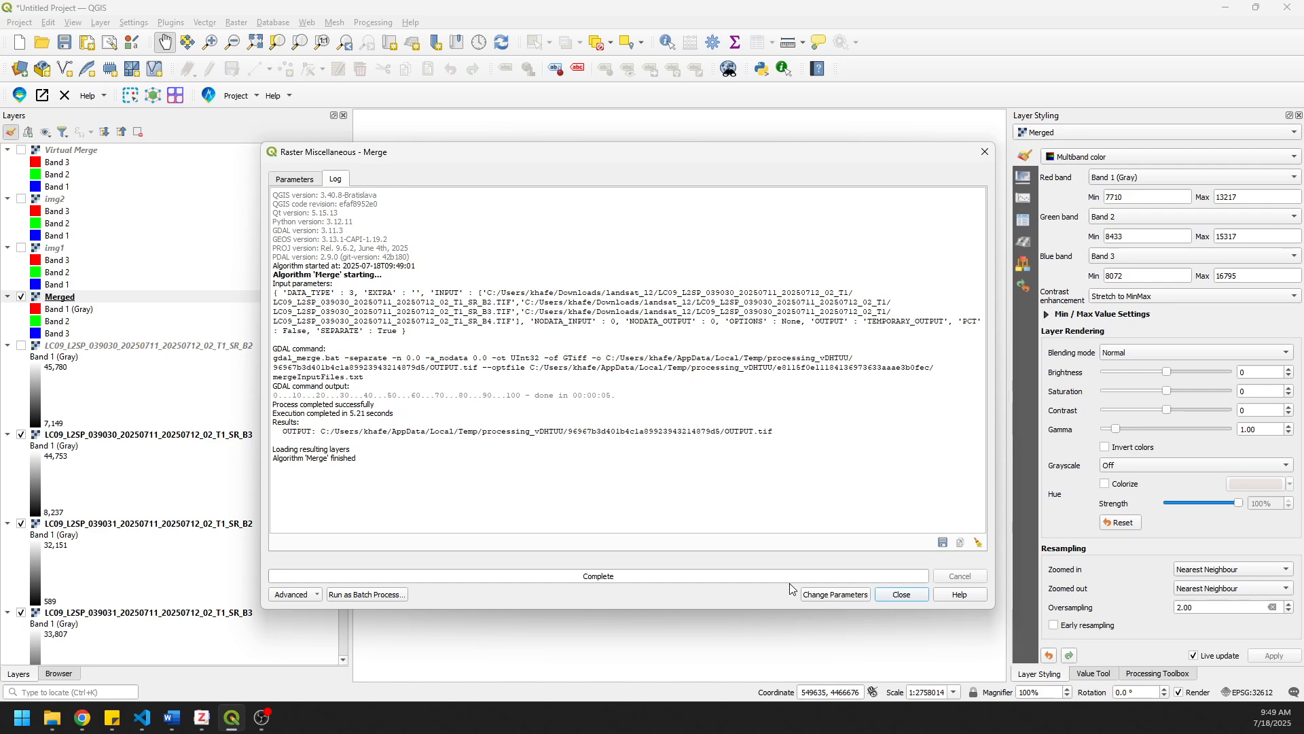
click(917, 596)
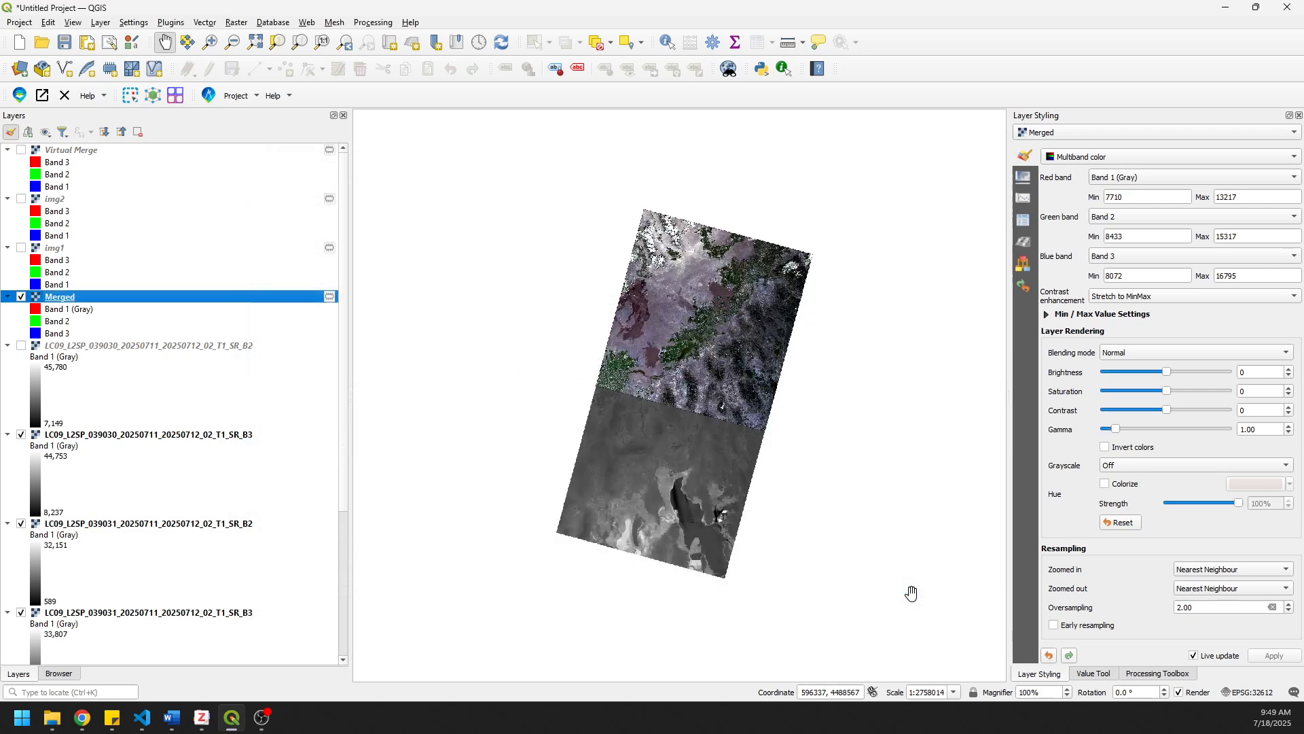
Step: Rename the new Merged layer as img1 Merged
right_click(82, 303)
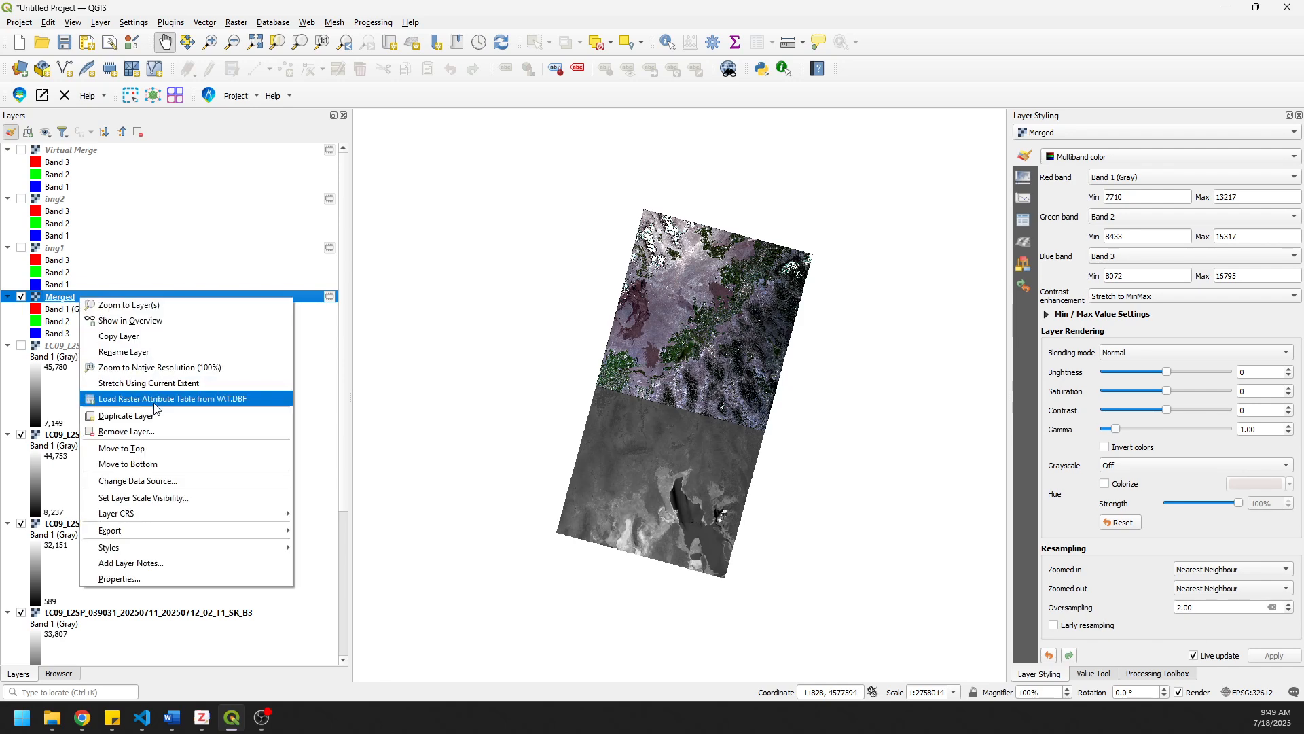
click(131, 353)
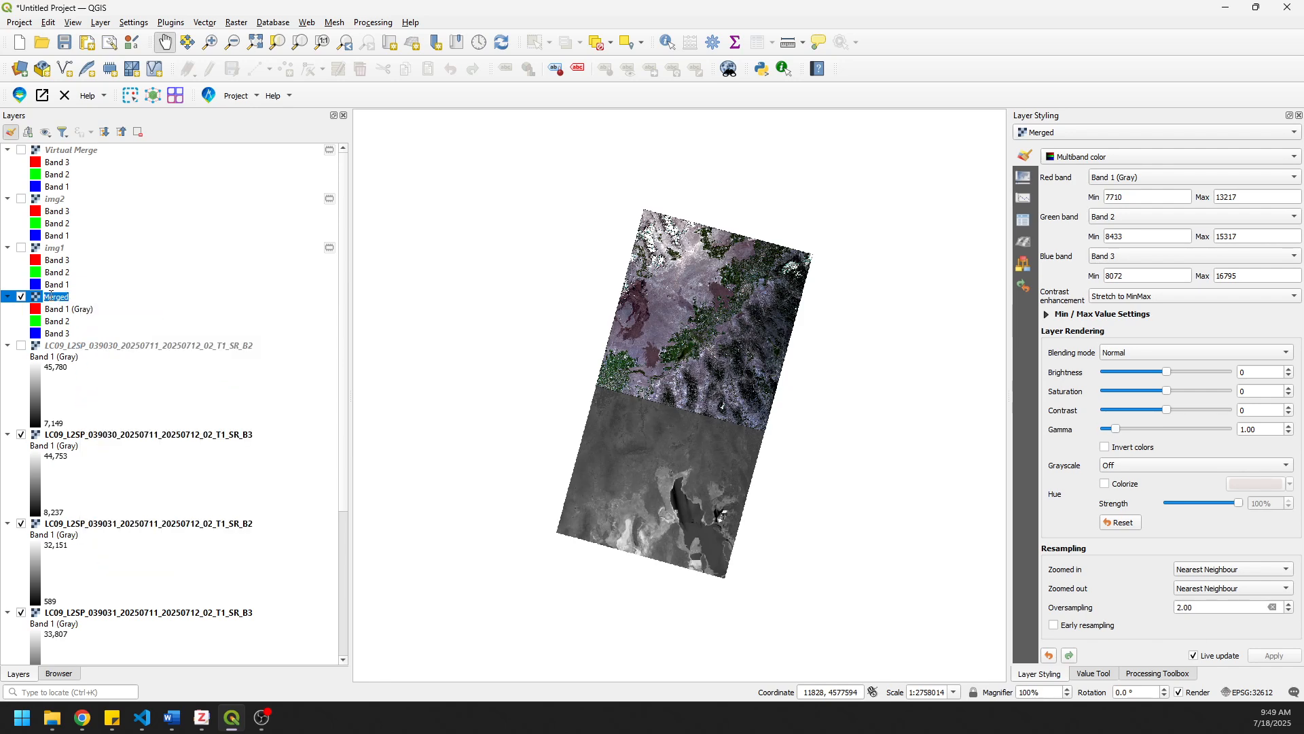
click(59, 301)
text(img)
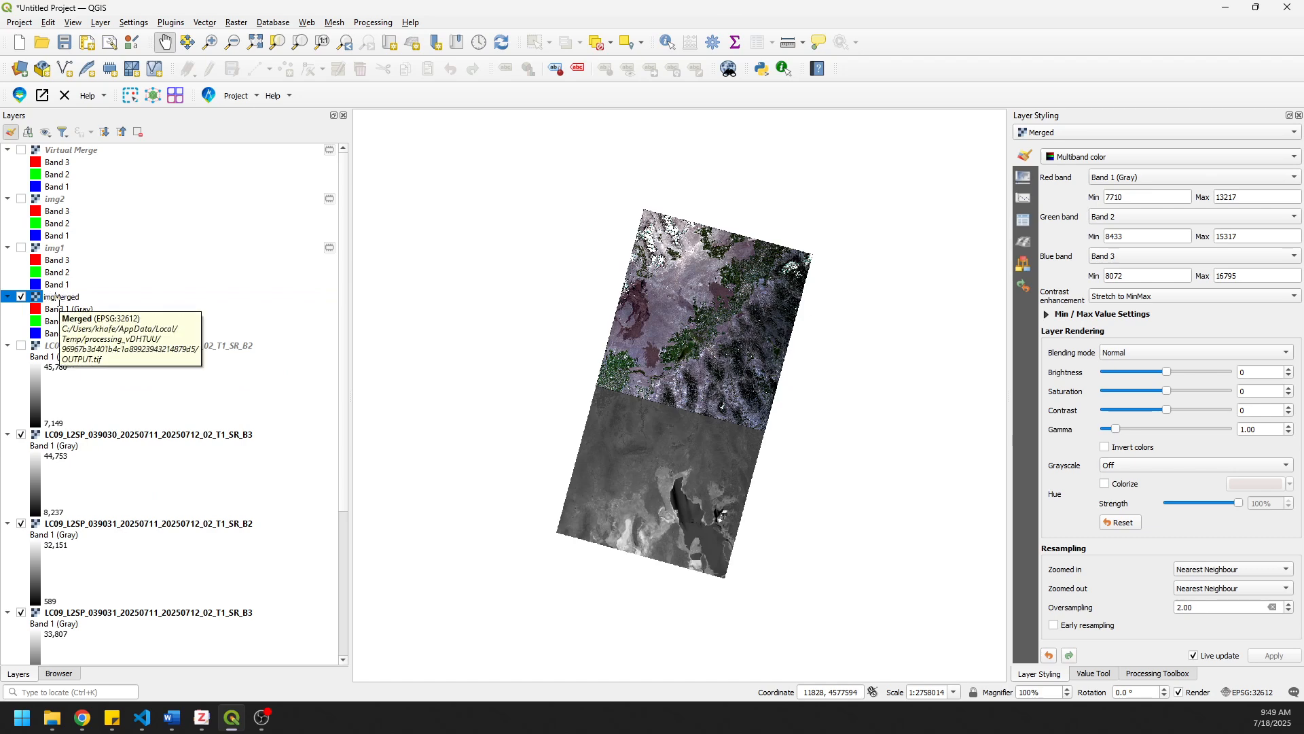
text(1)
key(Return)
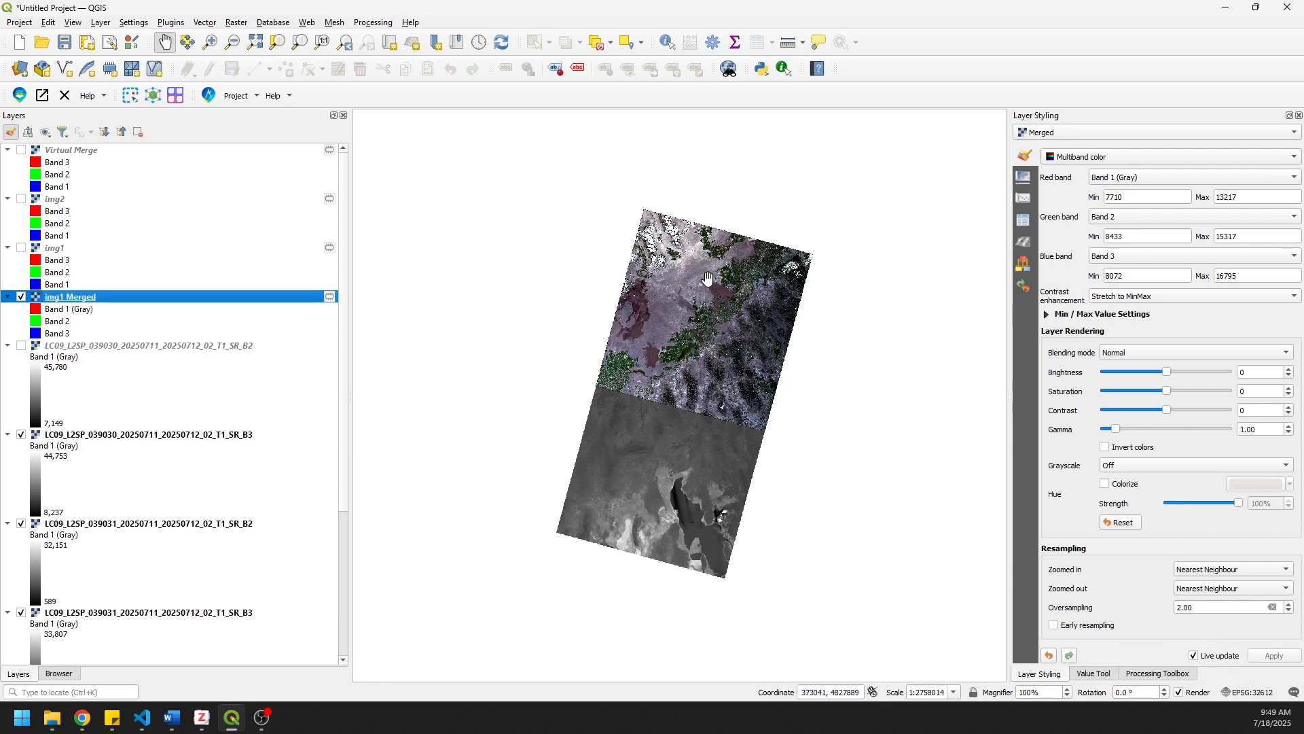
Step: Assign Band 3 to red and Band 1 to blue in the img1 Merged layer's styling
click(1229, 174)
click(1187, 206)
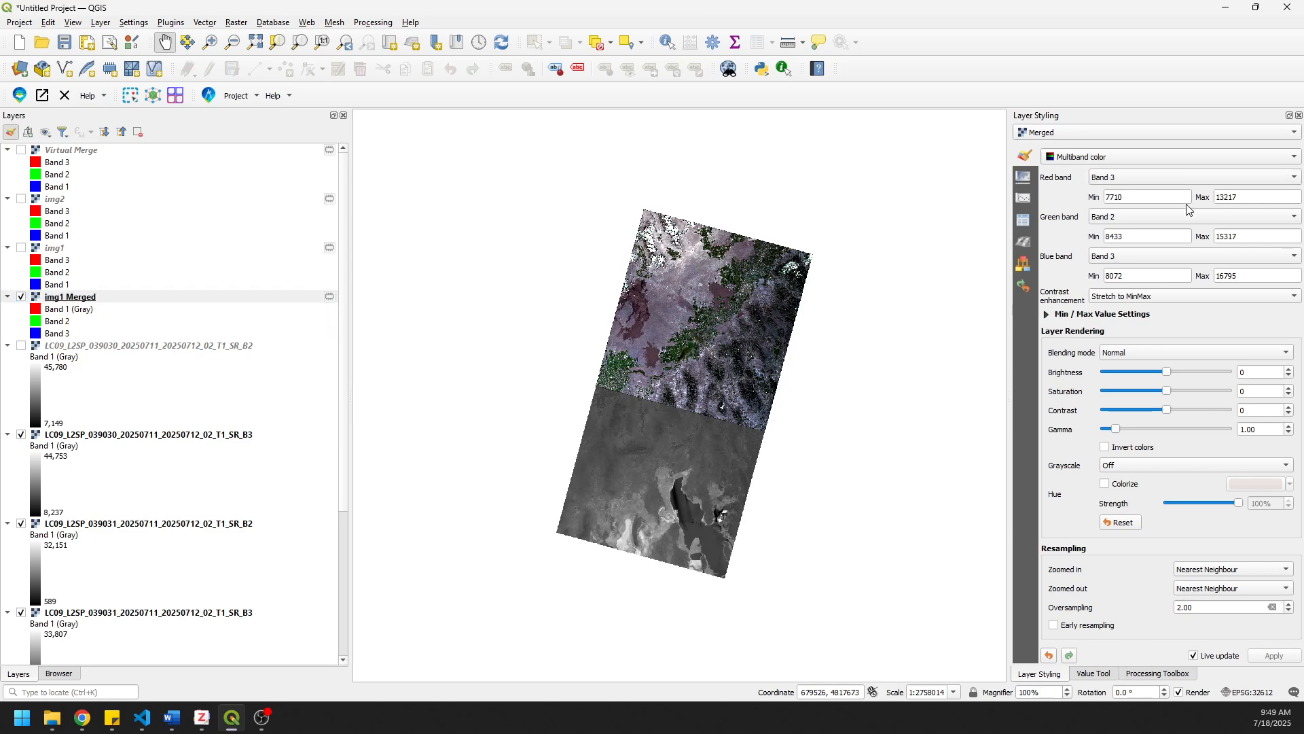
click(1162, 256)
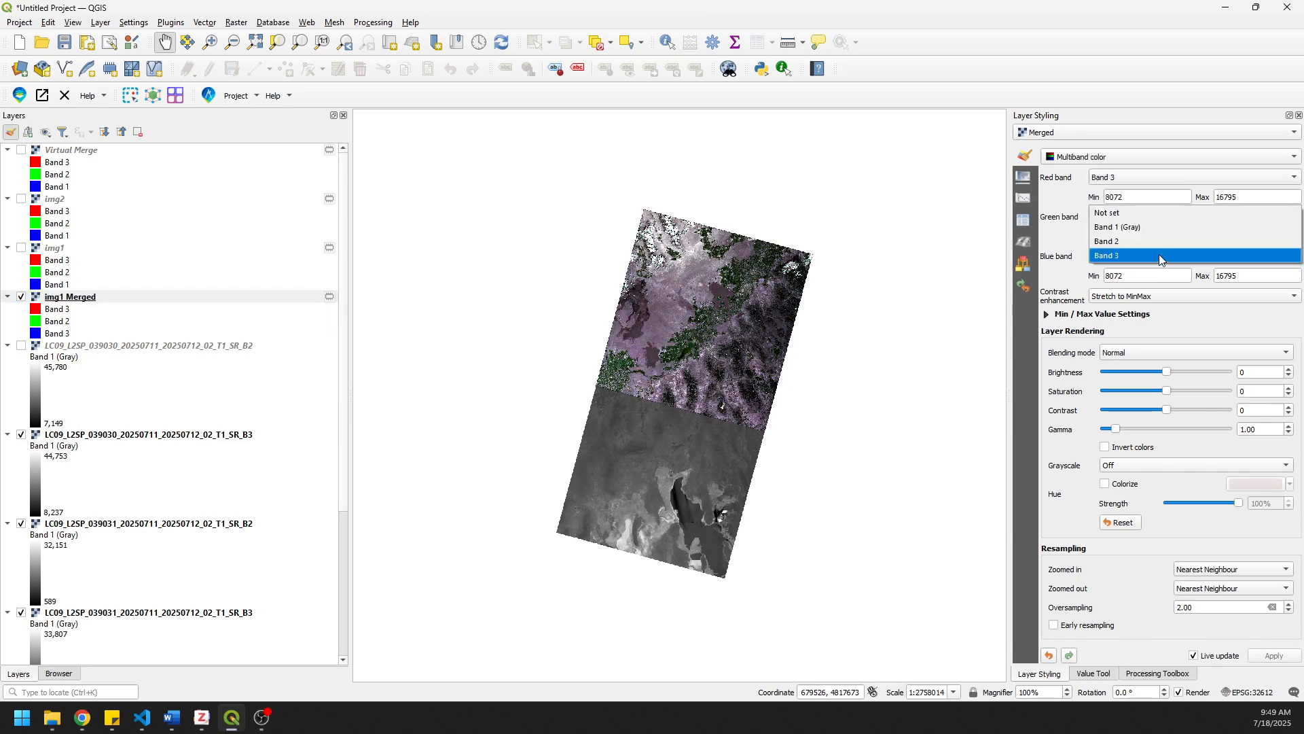
click(1135, 229)
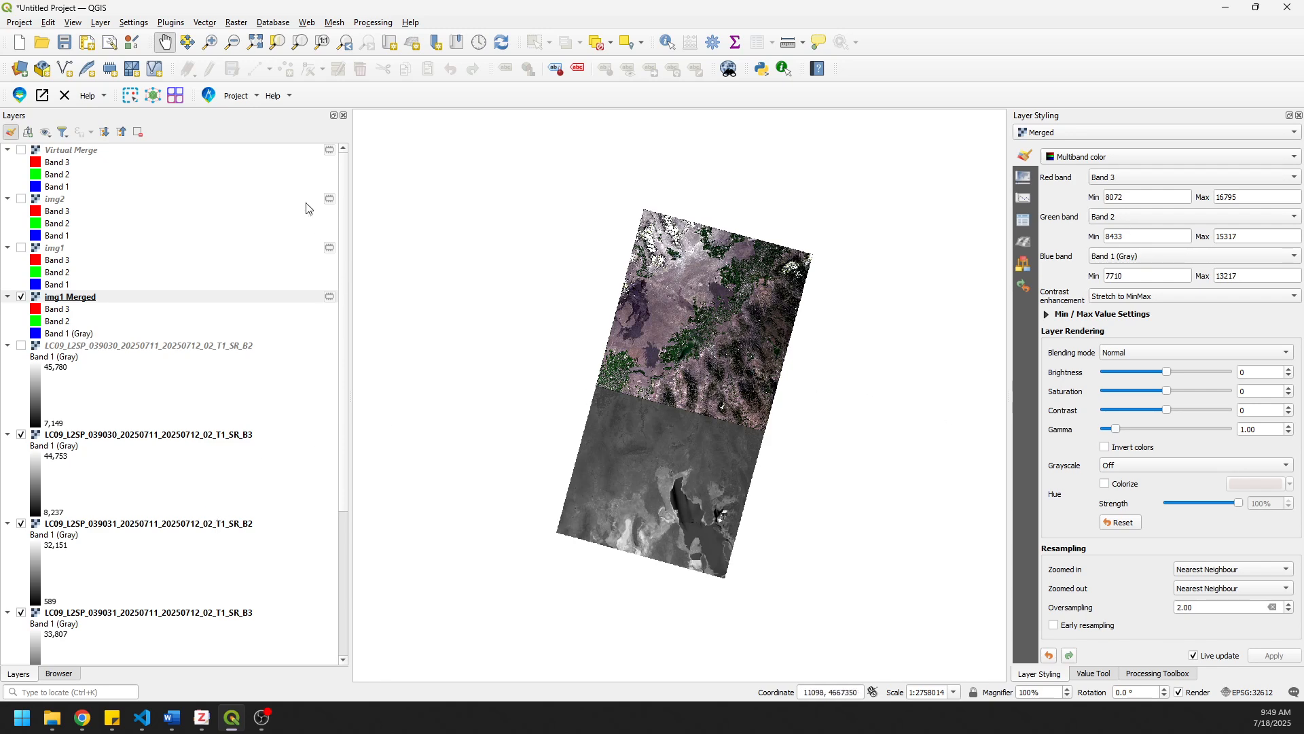
Step: Start another raster Merge with the 039031 scene's SR_B2, SR_B3 and SR_B4 layers as inputs
click(235, 24)
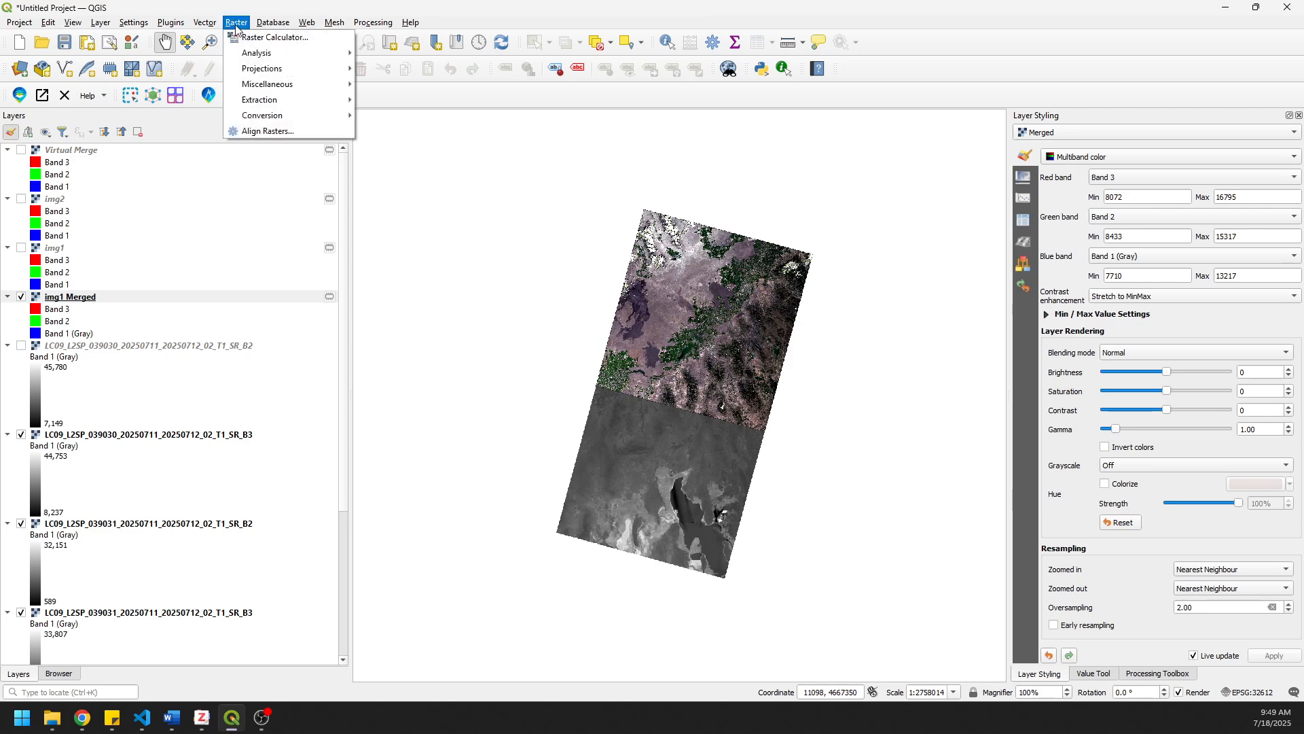
mouse_move(306, 84)
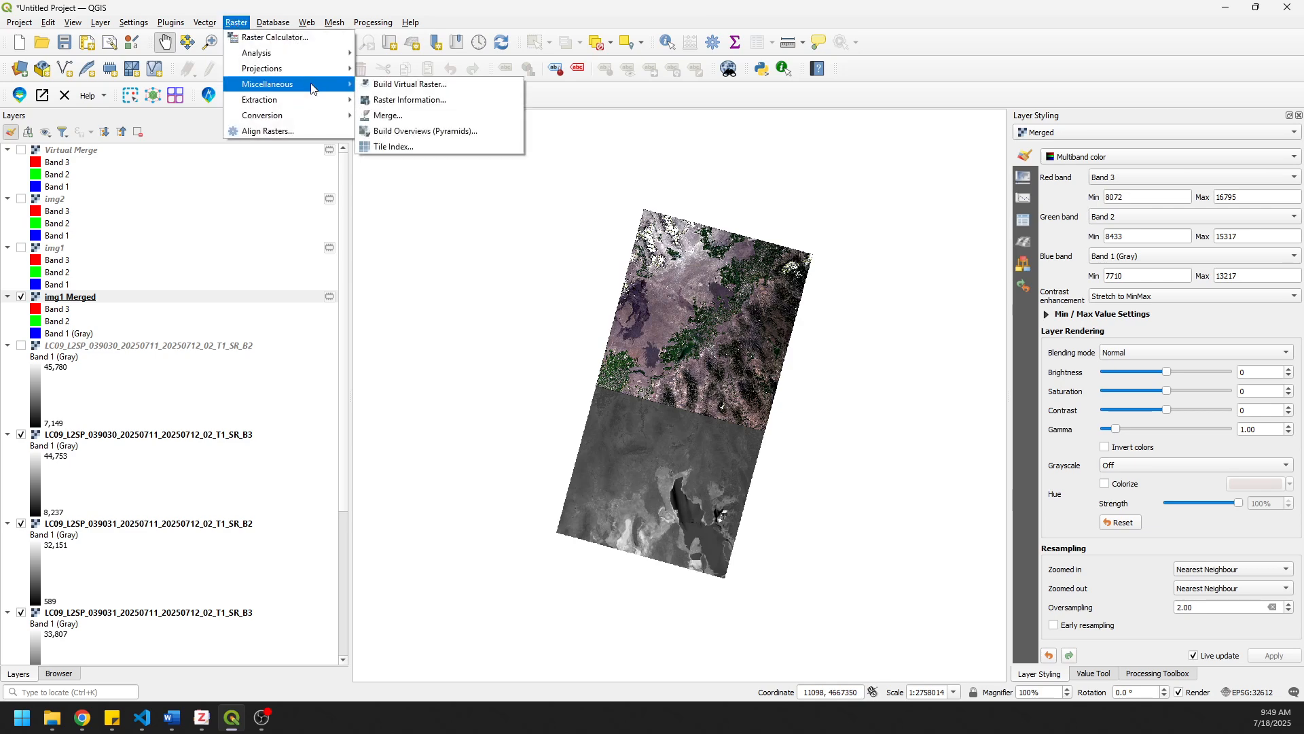
click(404, 117)
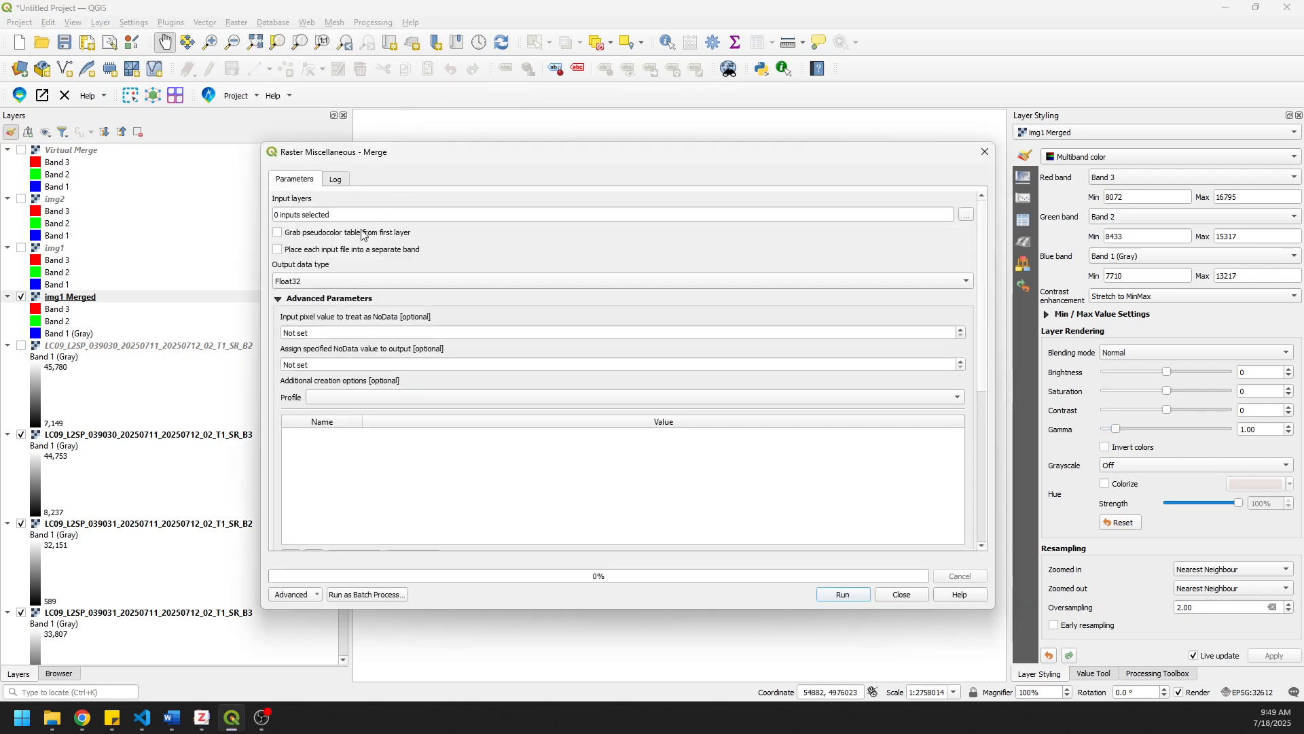
click(969, 218)
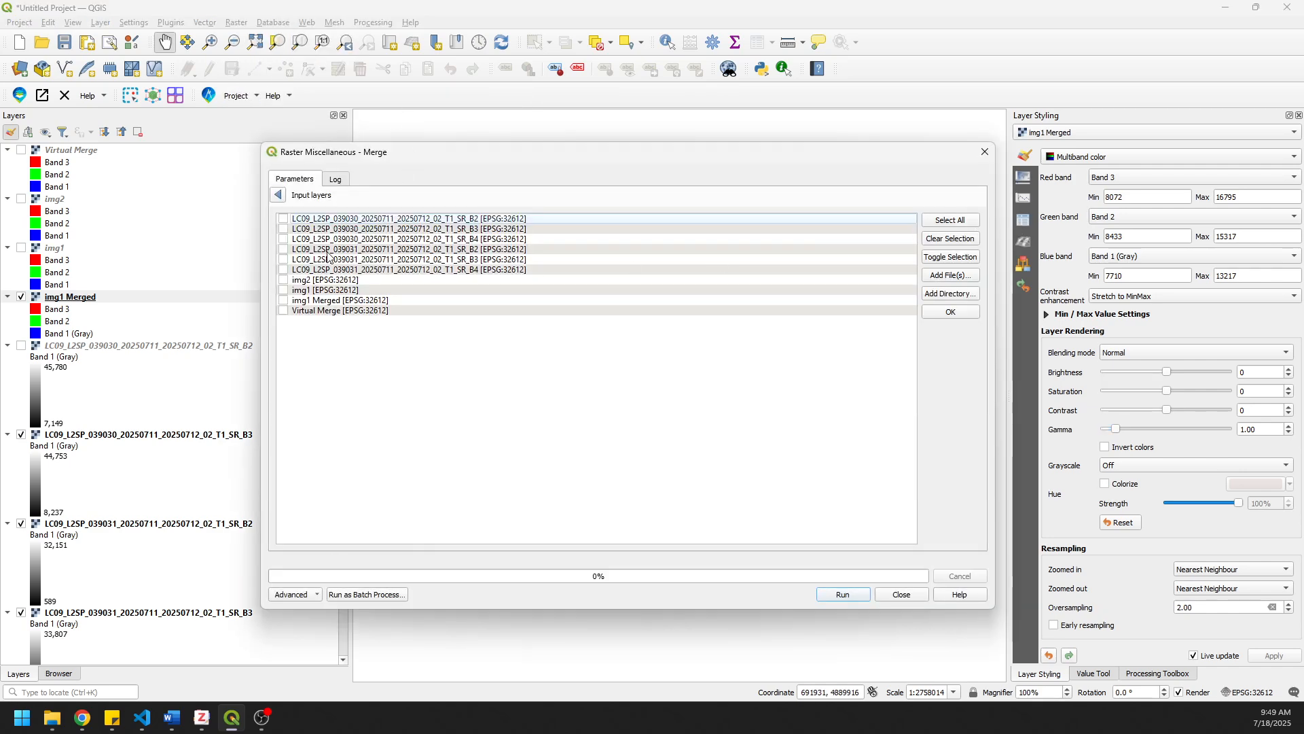
click(284, 249)
click(284, 260)
click(284, 270)
click(952, 312)
Step: Set the merge's output data type to UInt32 and place each input file in a separate band
click(381, 282)
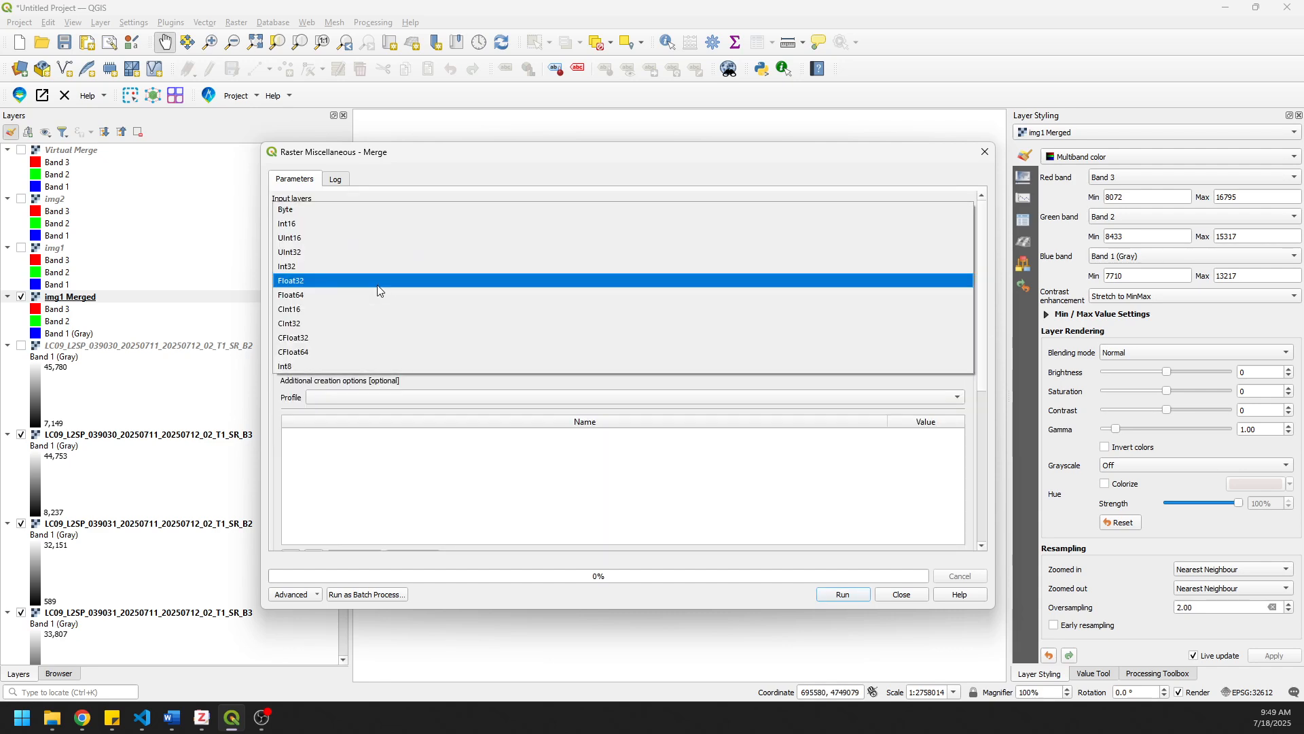
click(310, 252)
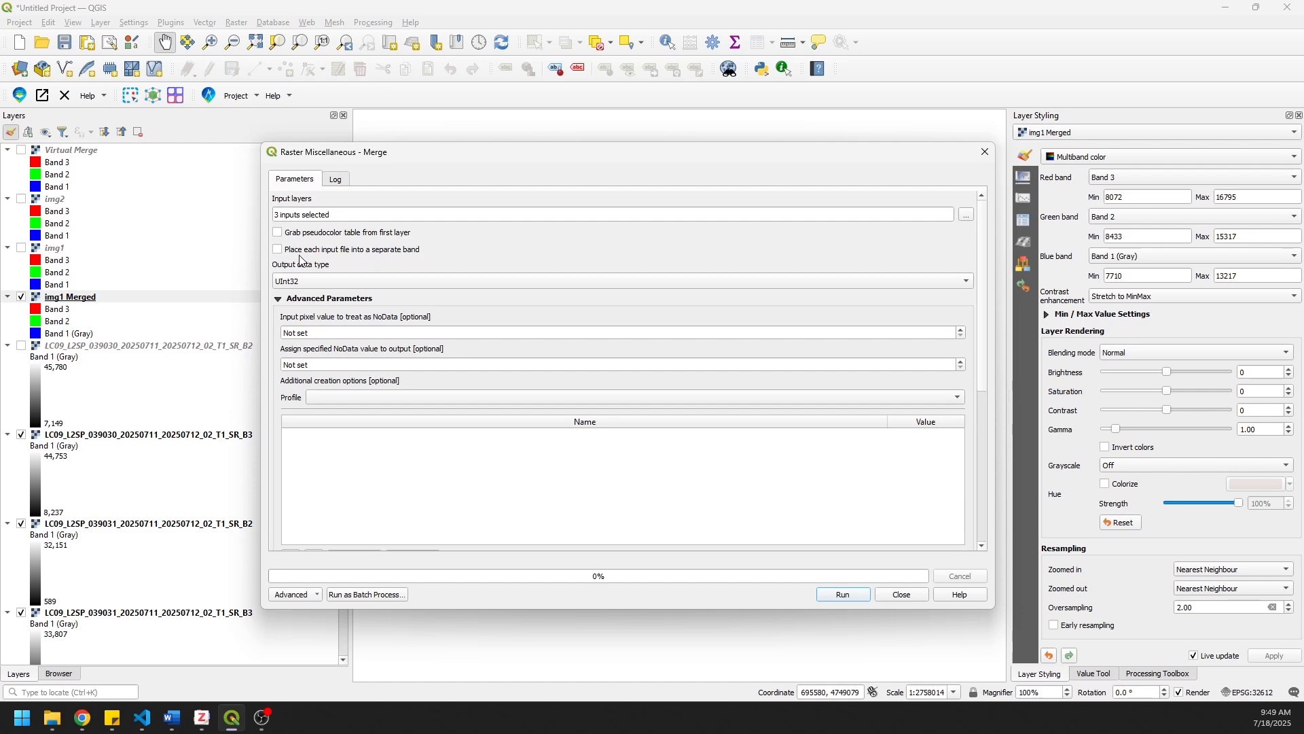
click(293, 256)
Step: Set the input and output NoData values to 0 and run the merge of the 039031 bands
drag(327, 333, 266, 334)
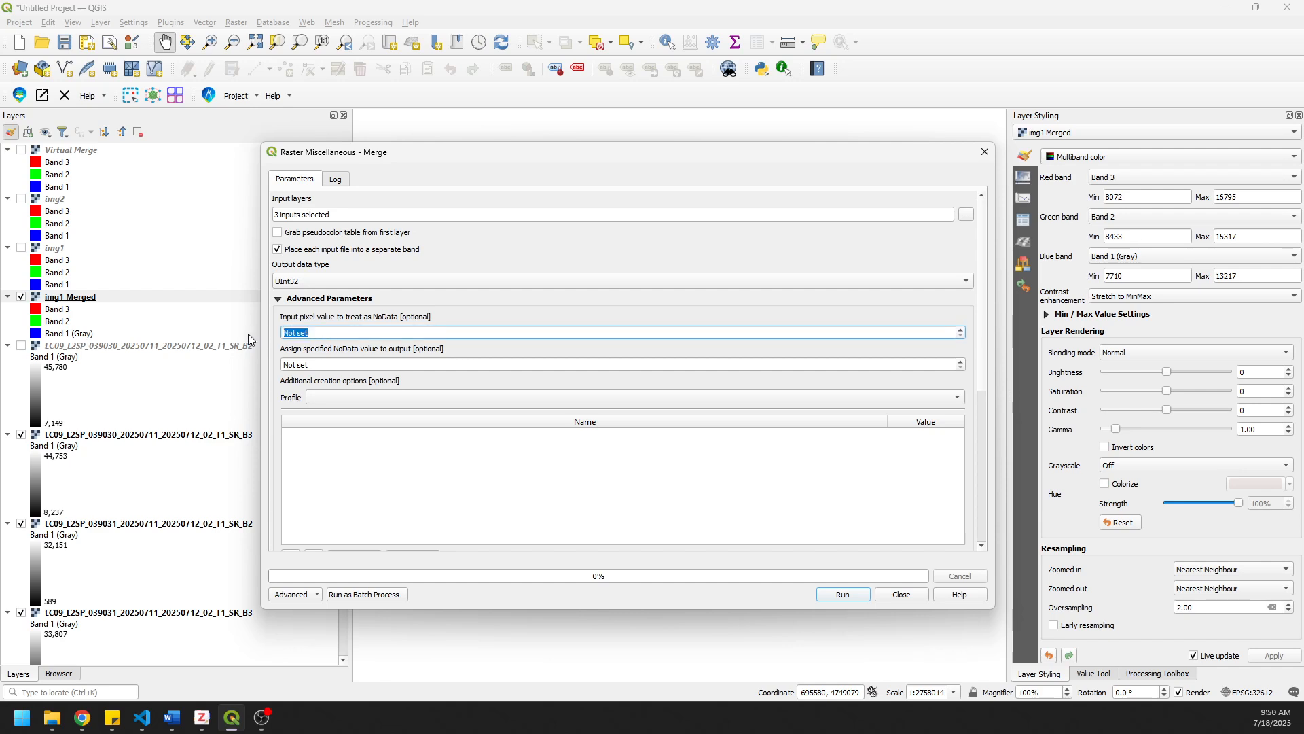
text(0)
click(285, 365)
text(0)
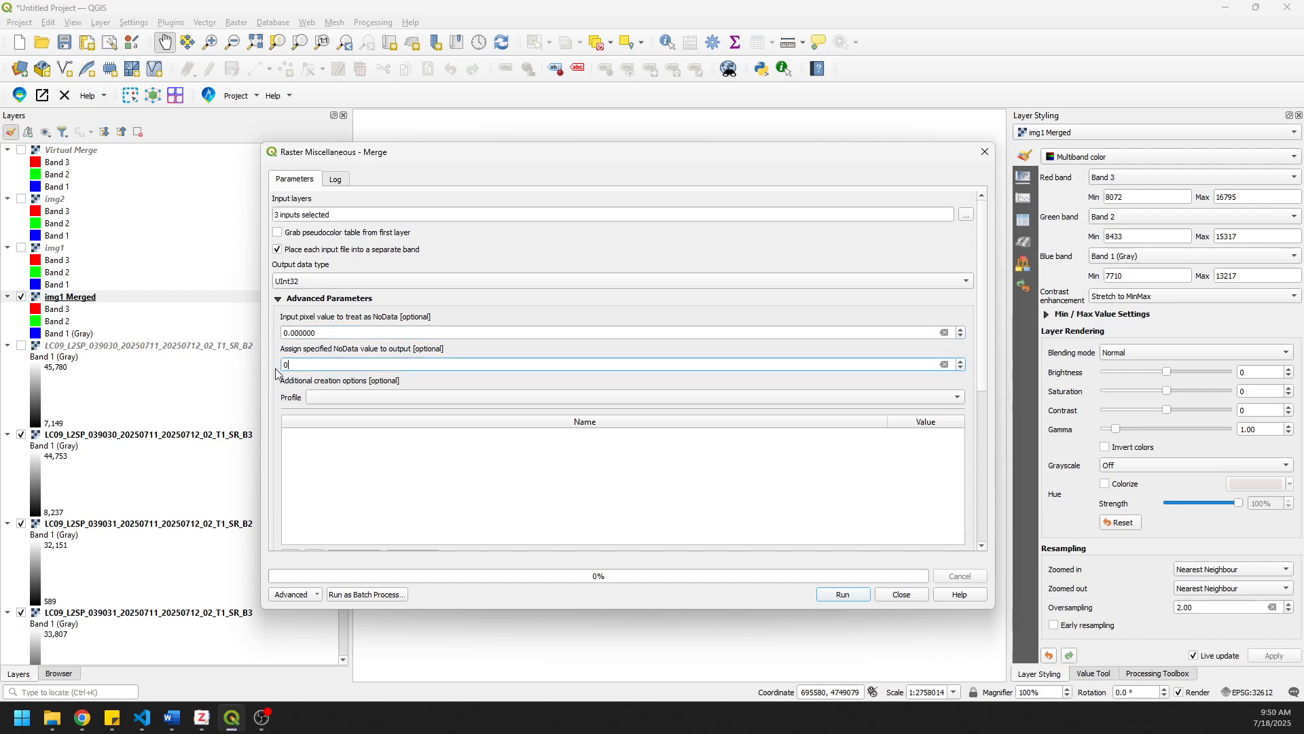
click(848, 594)
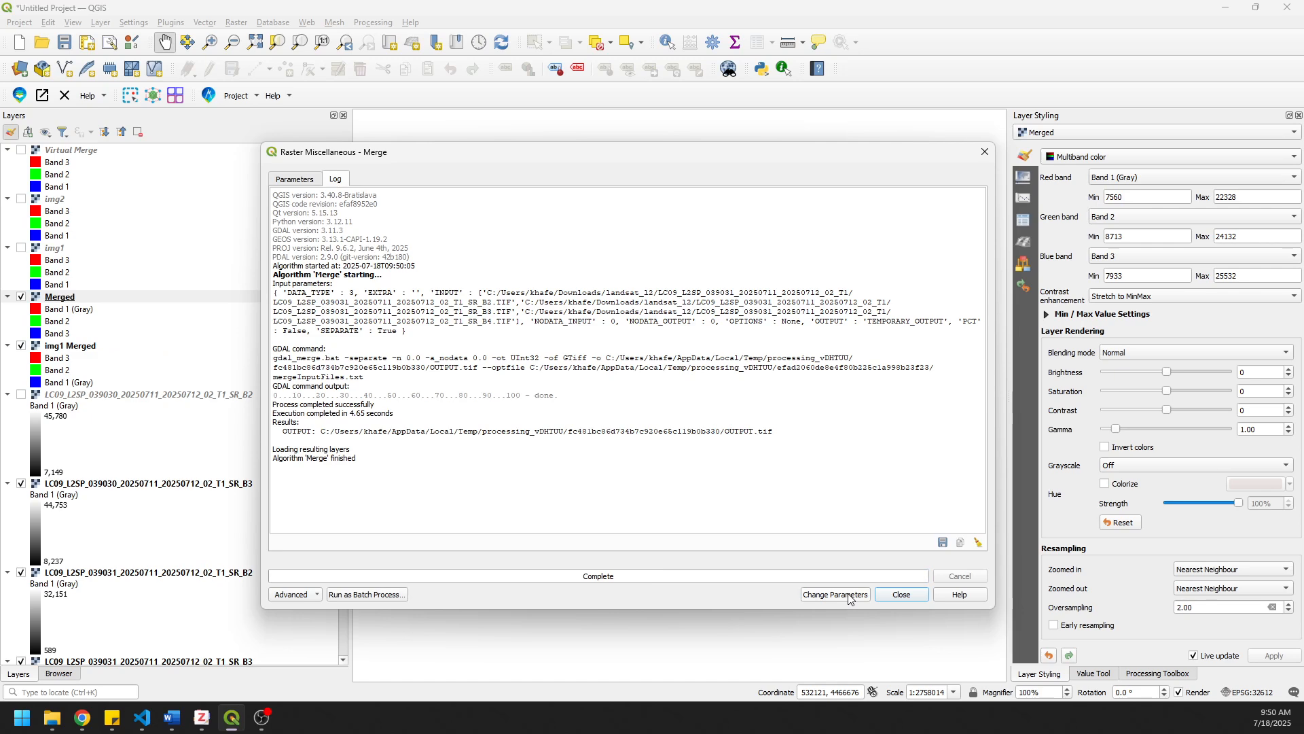
click(901, 595)
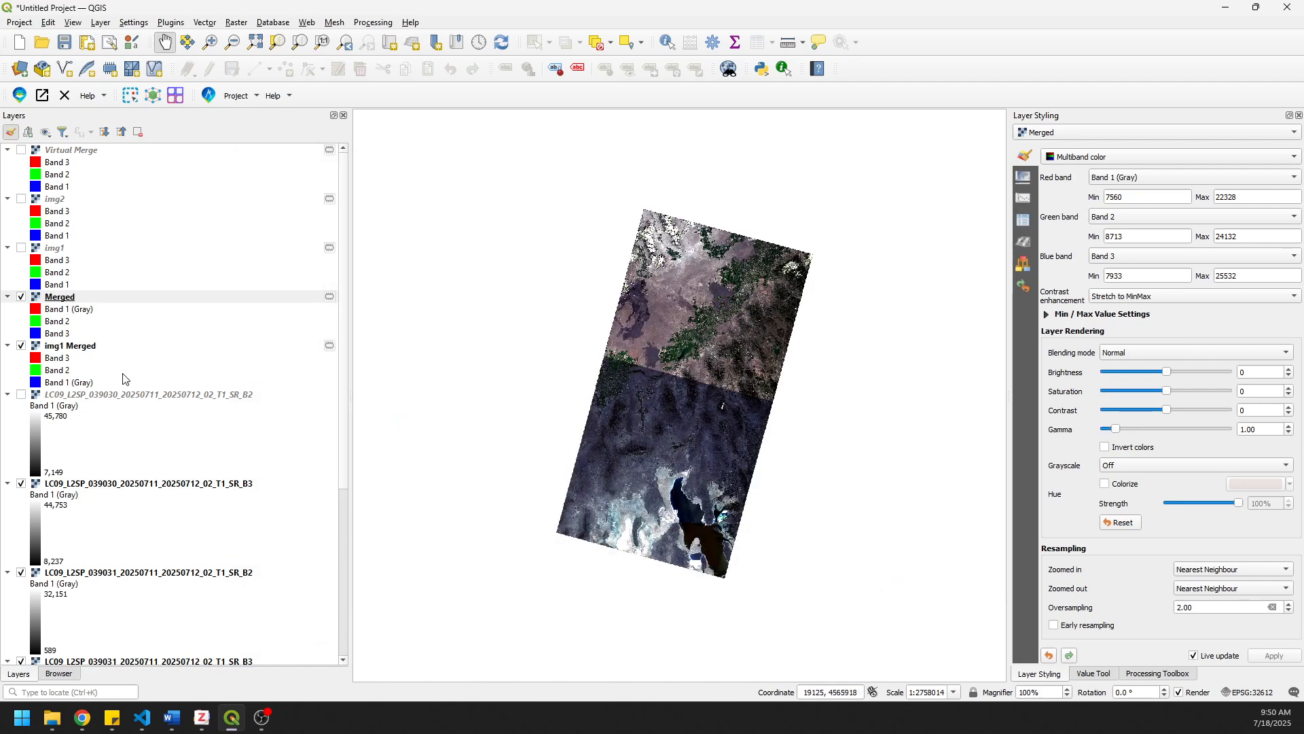
Step: Rename the 039031 scene's Merged layer as img2 Merged
click(67, 298)
right_click(66, 298)
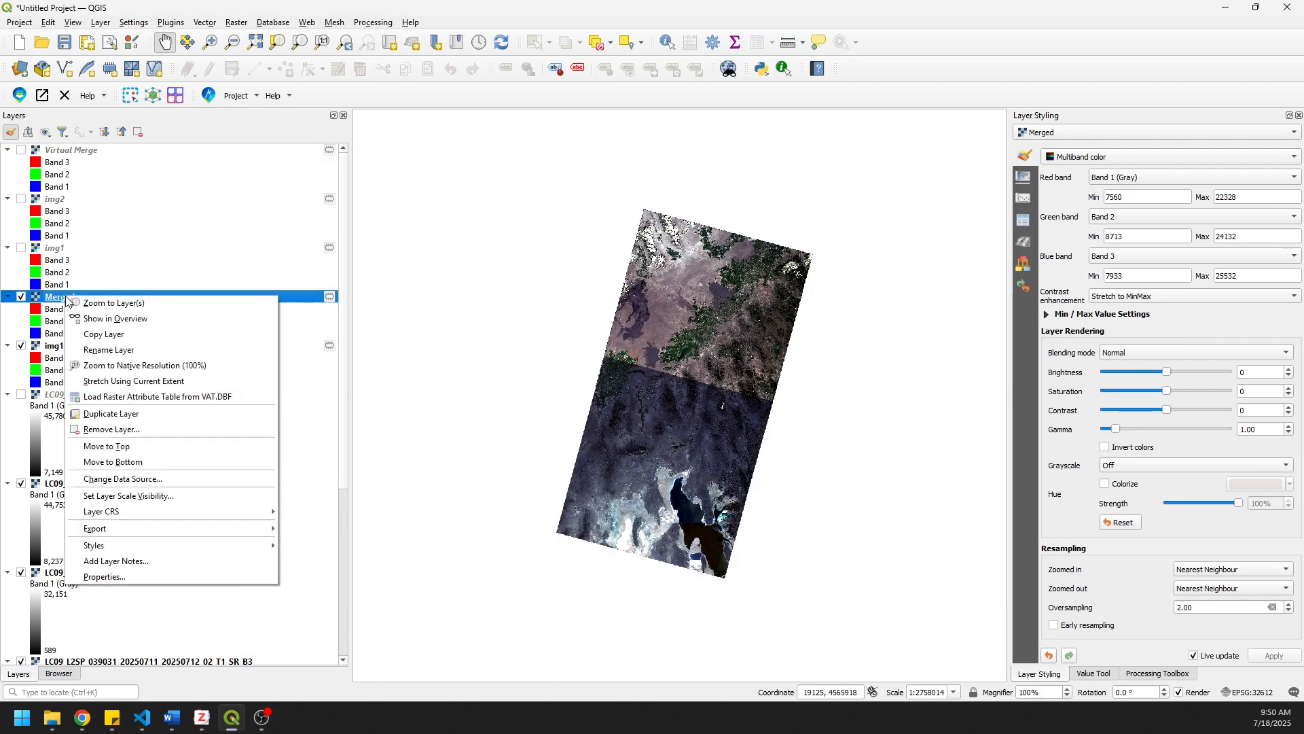
click(108, 349)
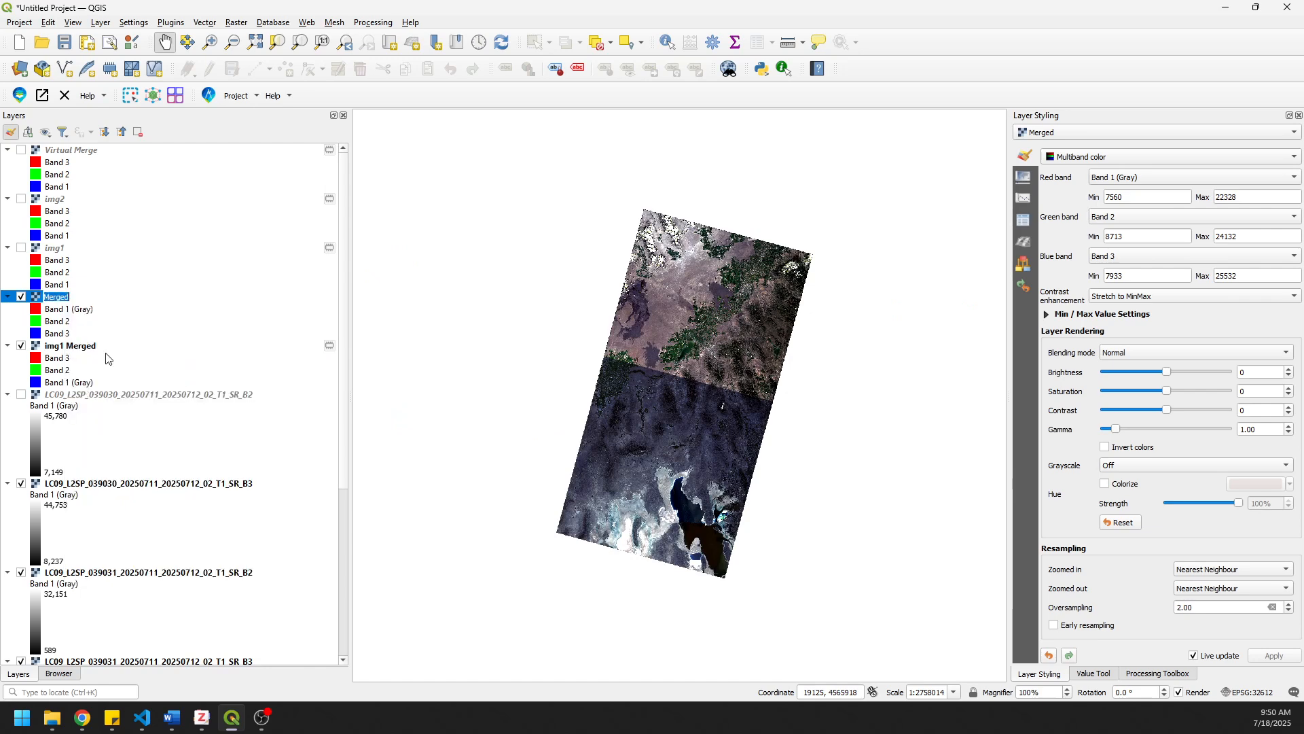
click(45, 300)
text(img2)
key(Return)
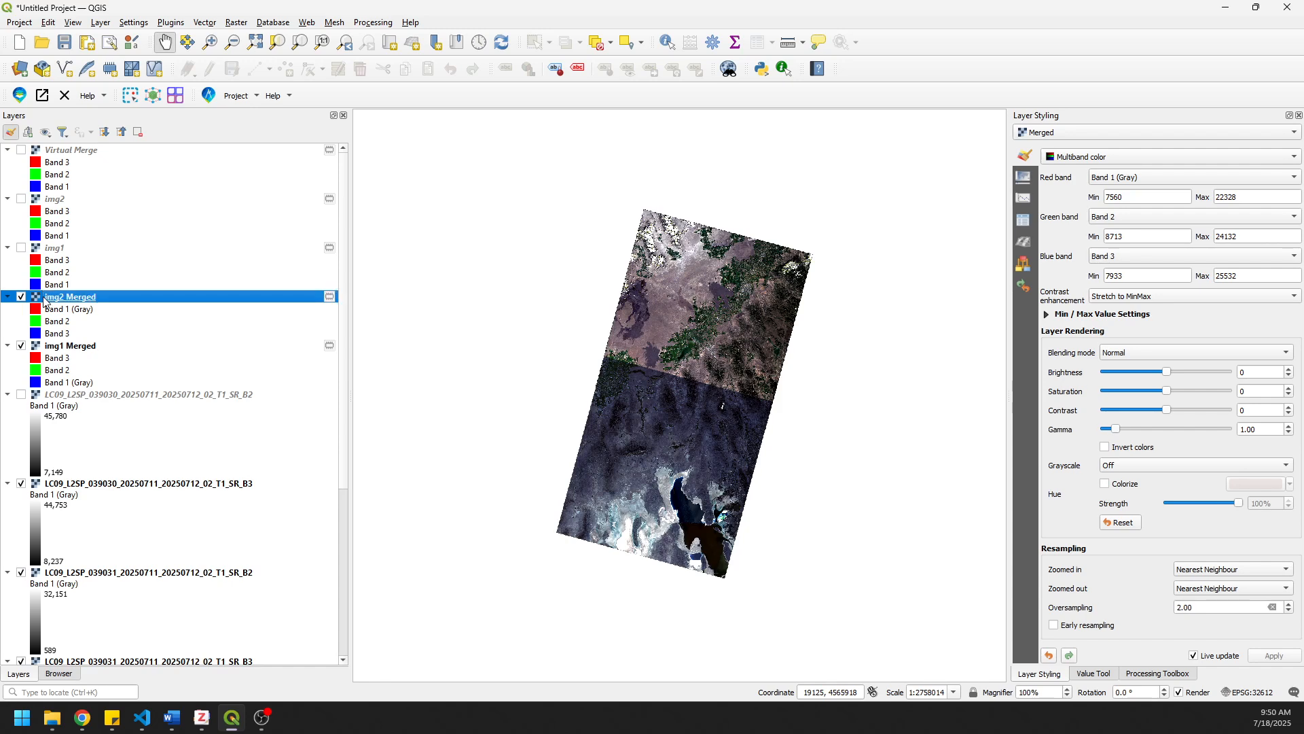
Step: Assign Band 3 to red and Band 1 to blue in the img2 Merged layer's styling
click(1136, 177)
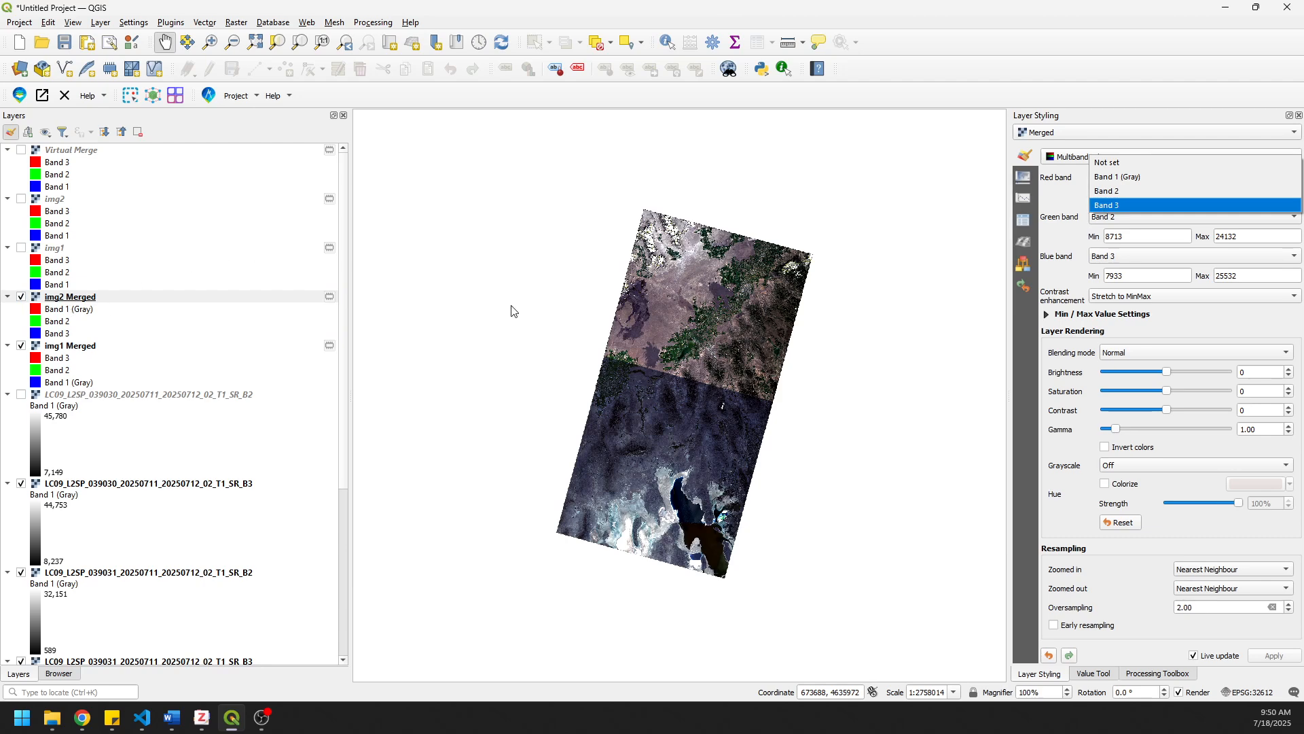
click(1150, 204)
click(1118, 217)
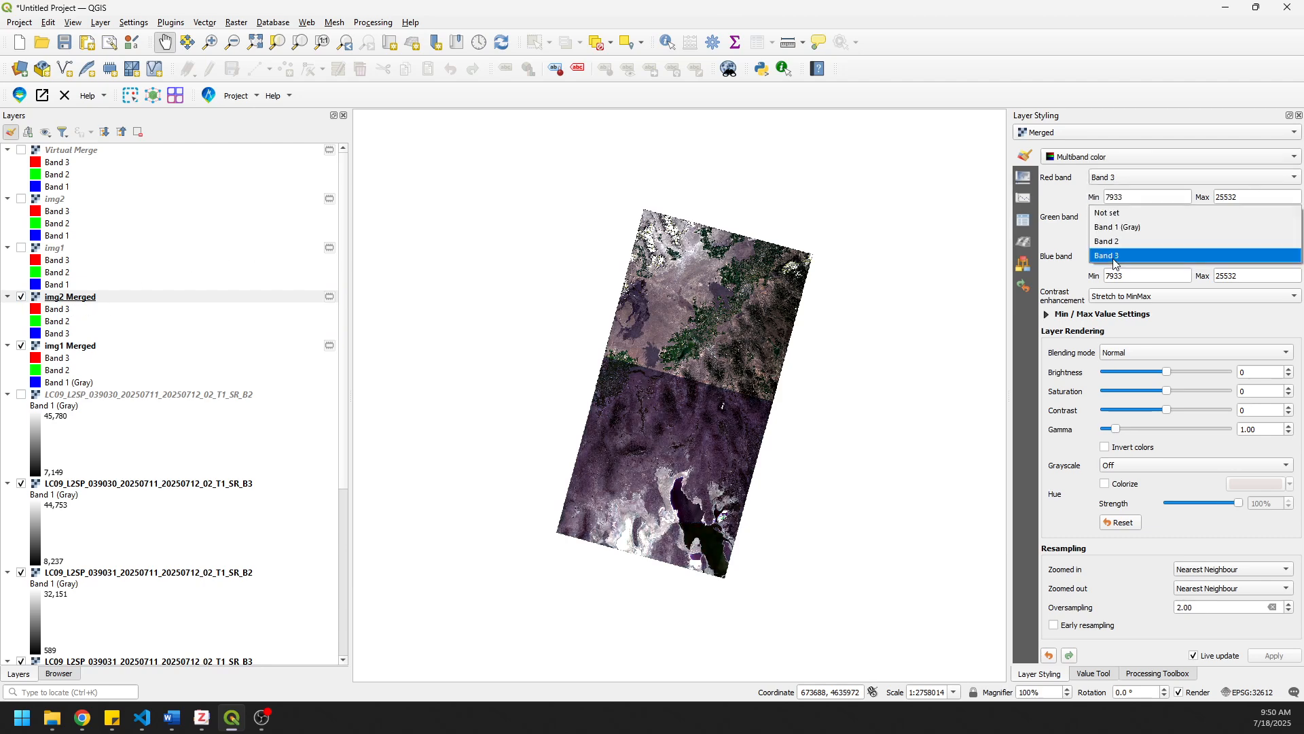
click(1118, 226)
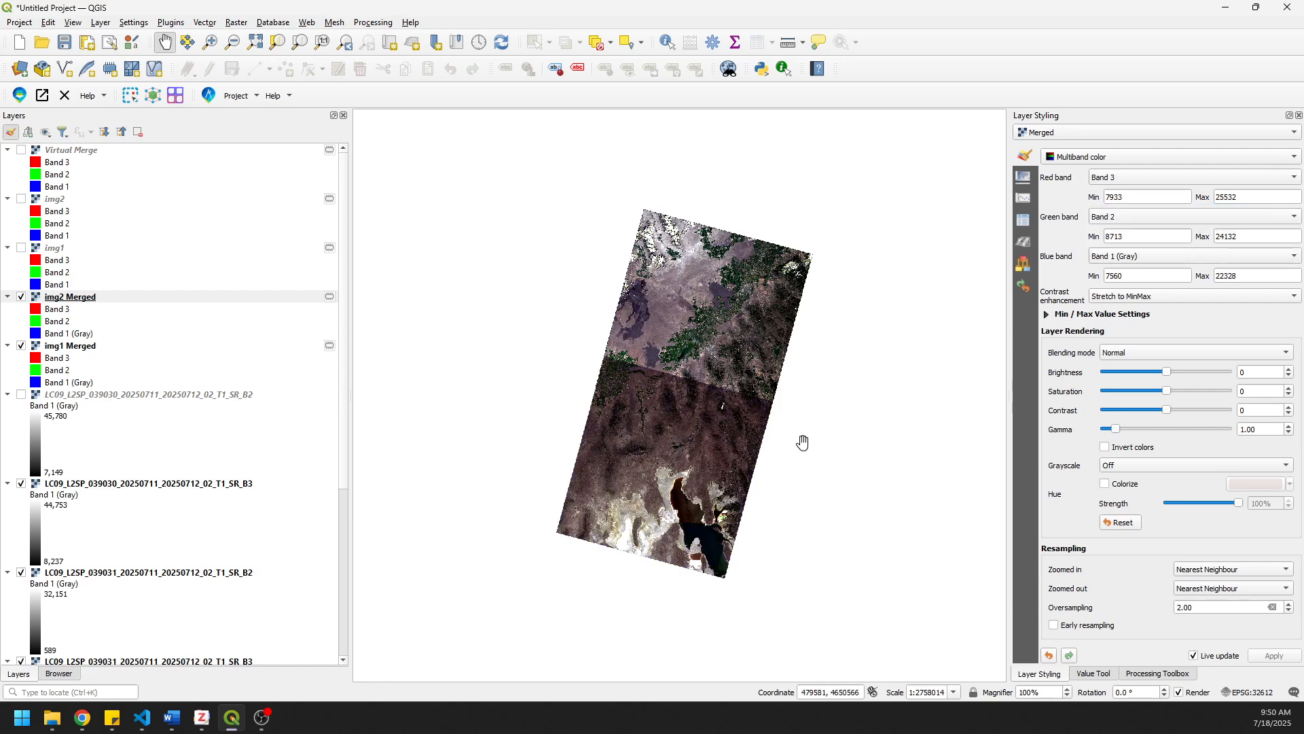
drag(719, 454, 727, 450)
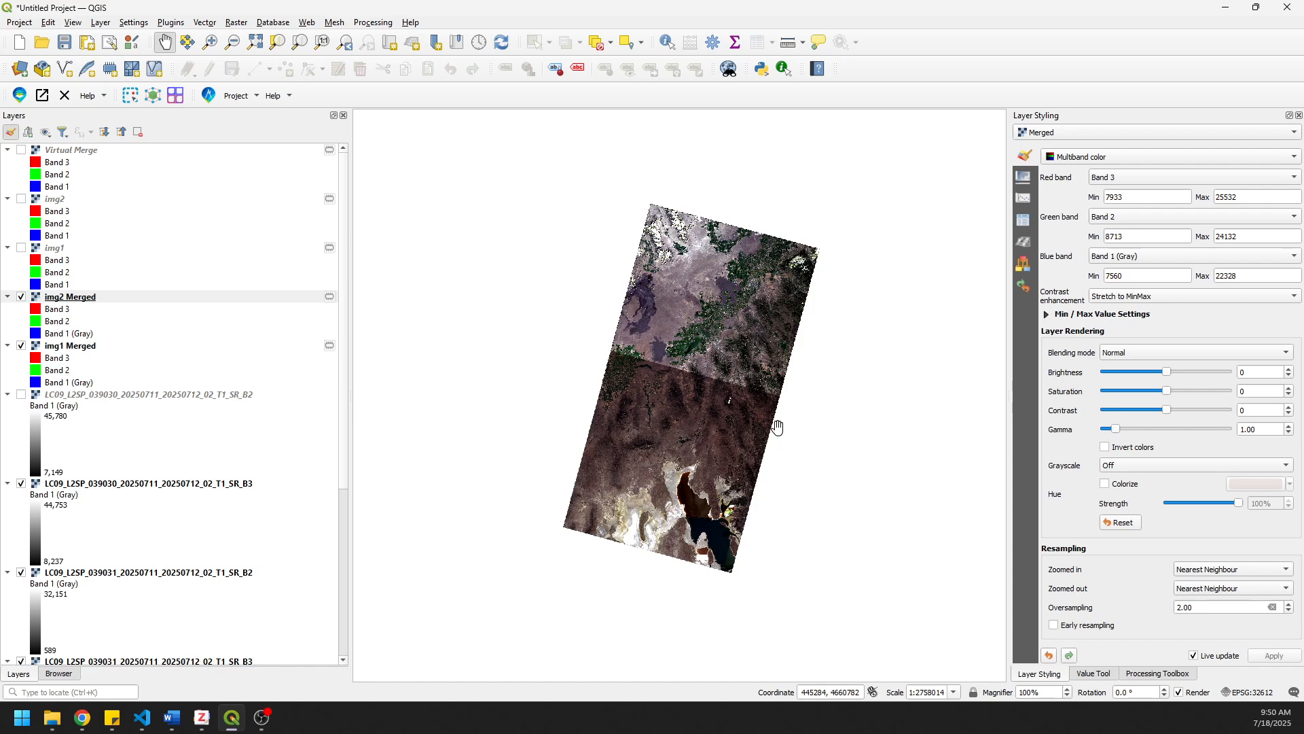
Step: Start a raster Merge with the img1 Merged and img2 Merged layers as inputs
click(237, 23)
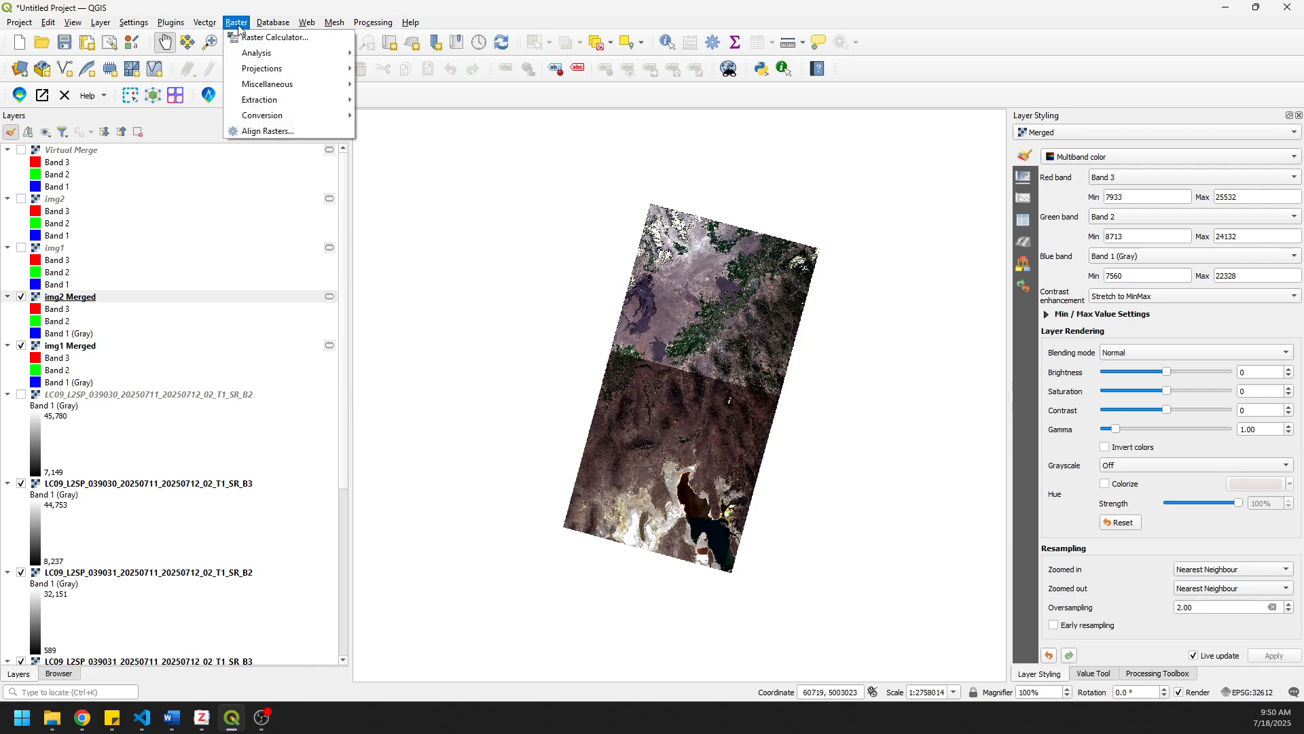
mouse_move(292, 84)
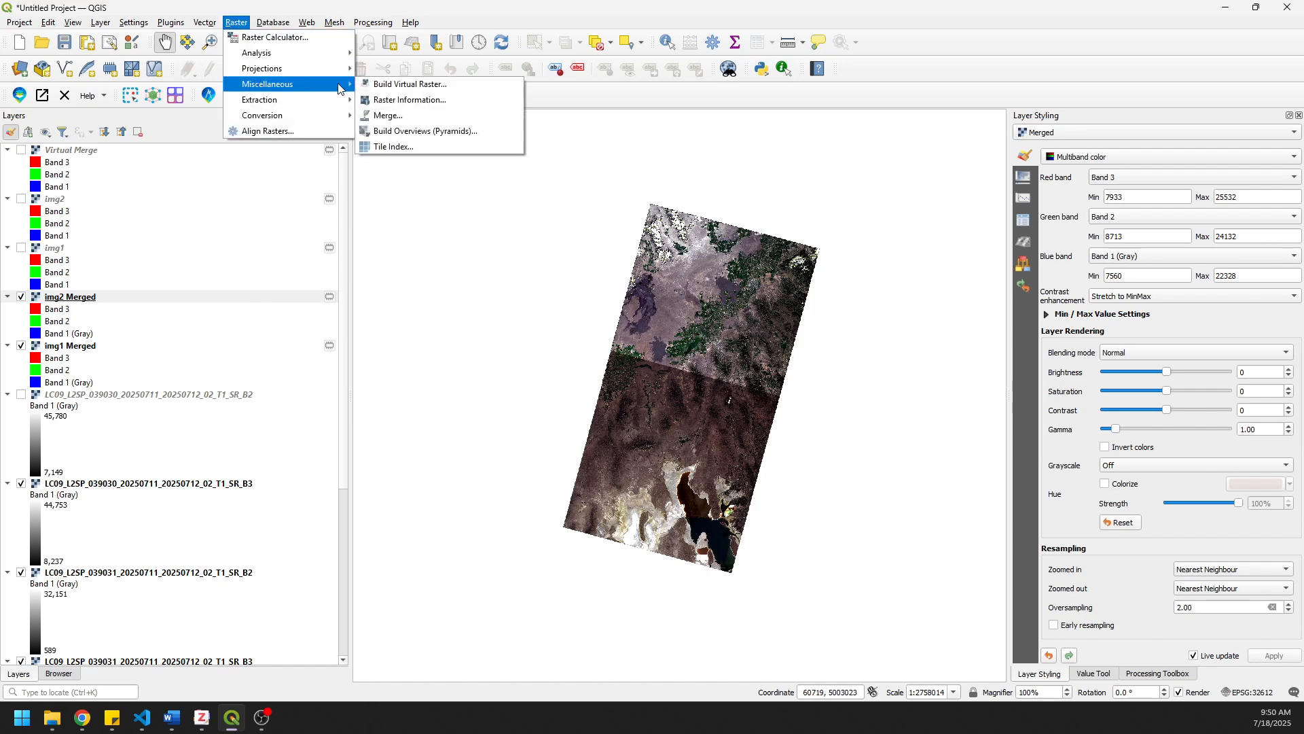
click(410, 113)
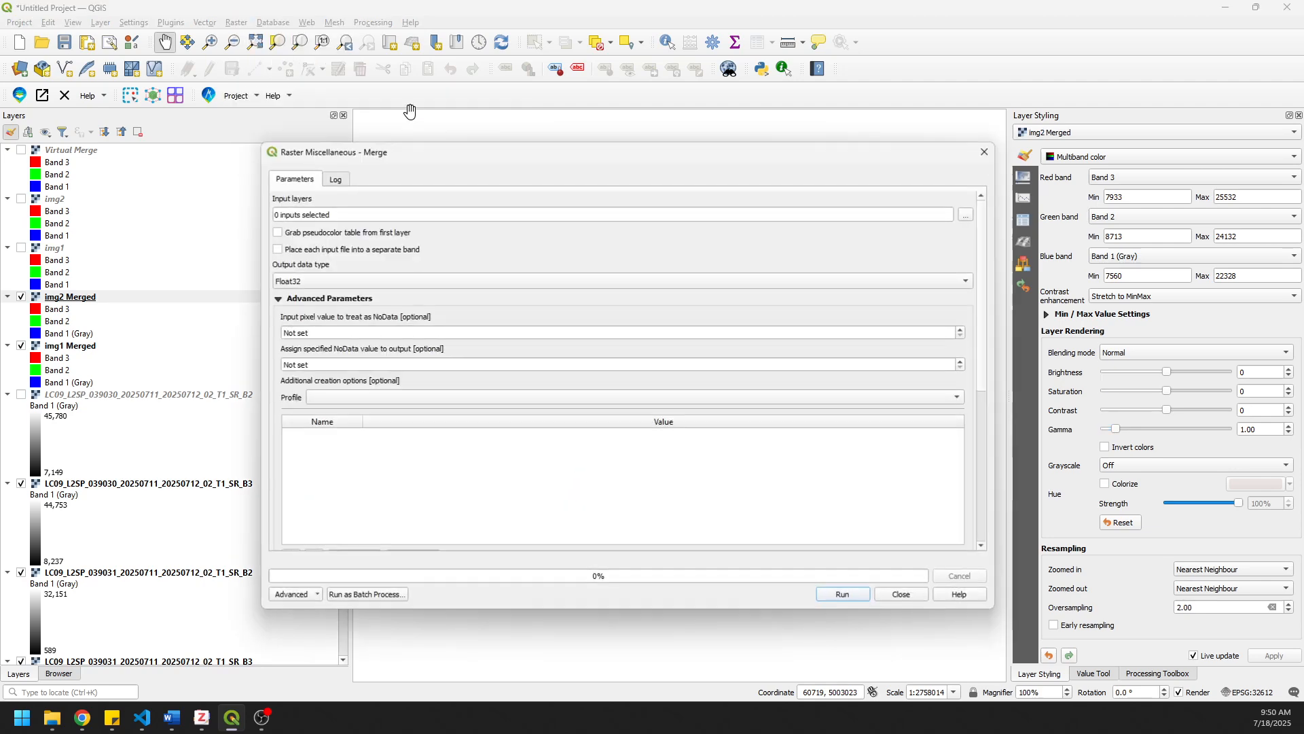
click(965, 215)
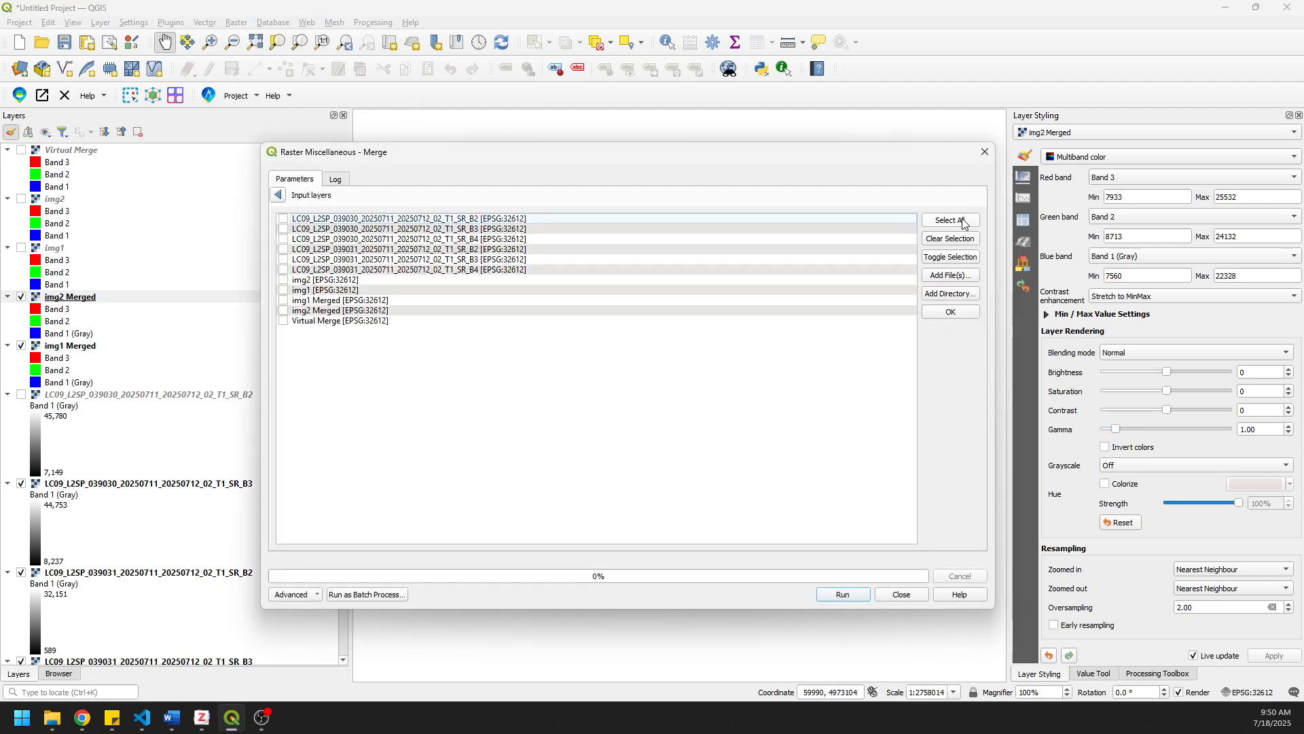
click(284, 301)
click(960, 315)
Step: Set the input and output NoData values to 0 for merging the two scene composites
drag(333, 334, 248, 333)
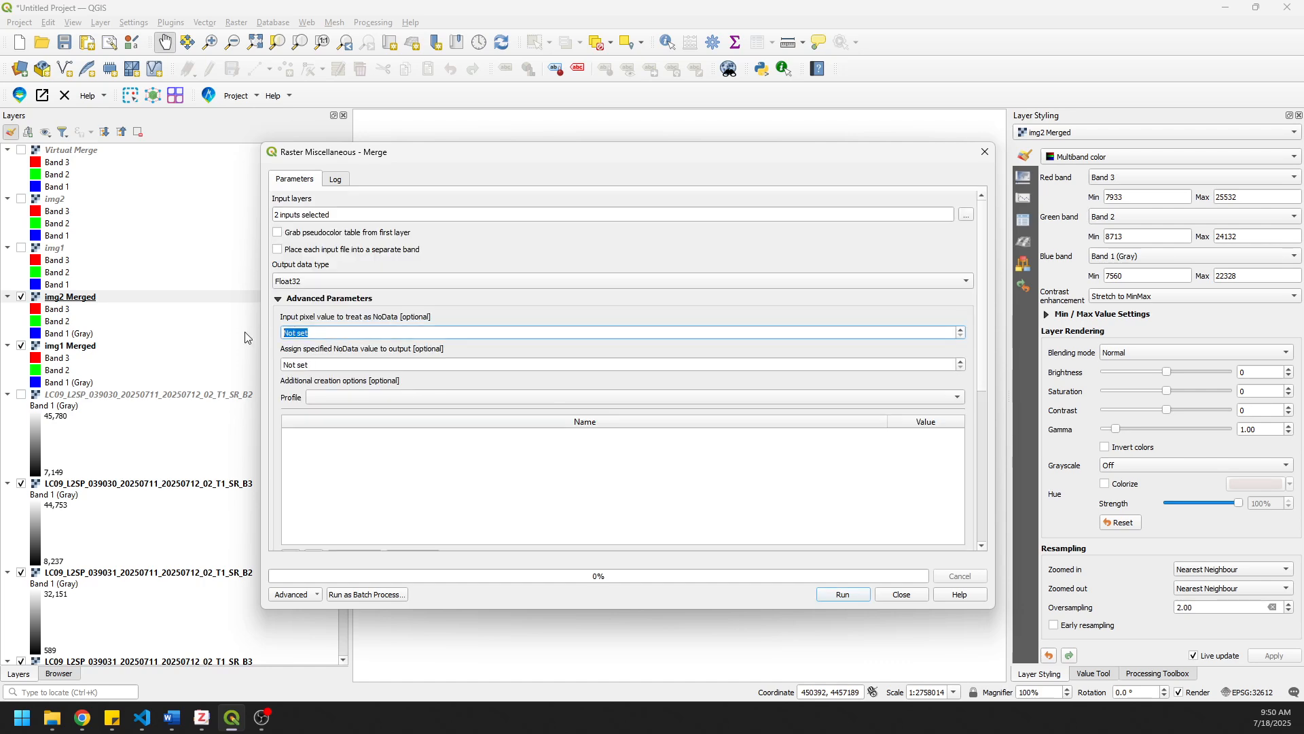
text(0)
click(331, 365)
text(0)
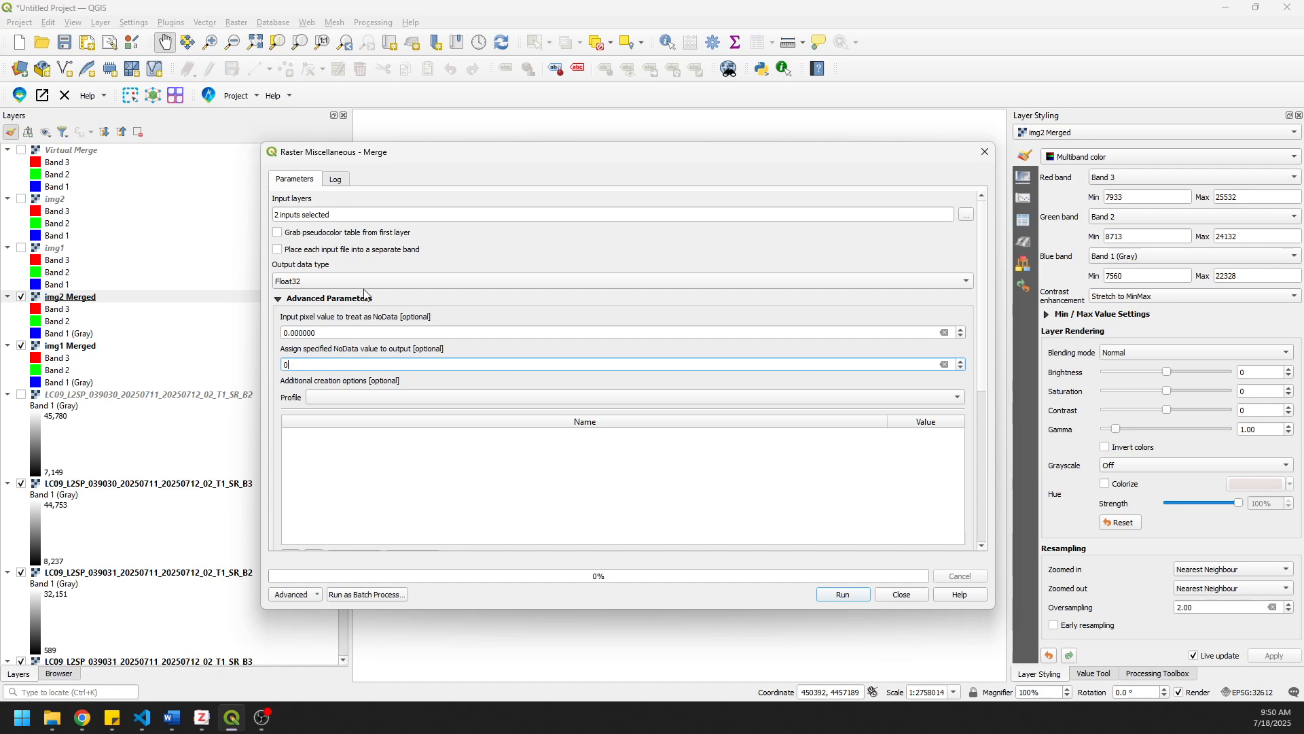
Step: Set the output data type to UInt32 and run the merge of the two scene composites
click(365, 283)
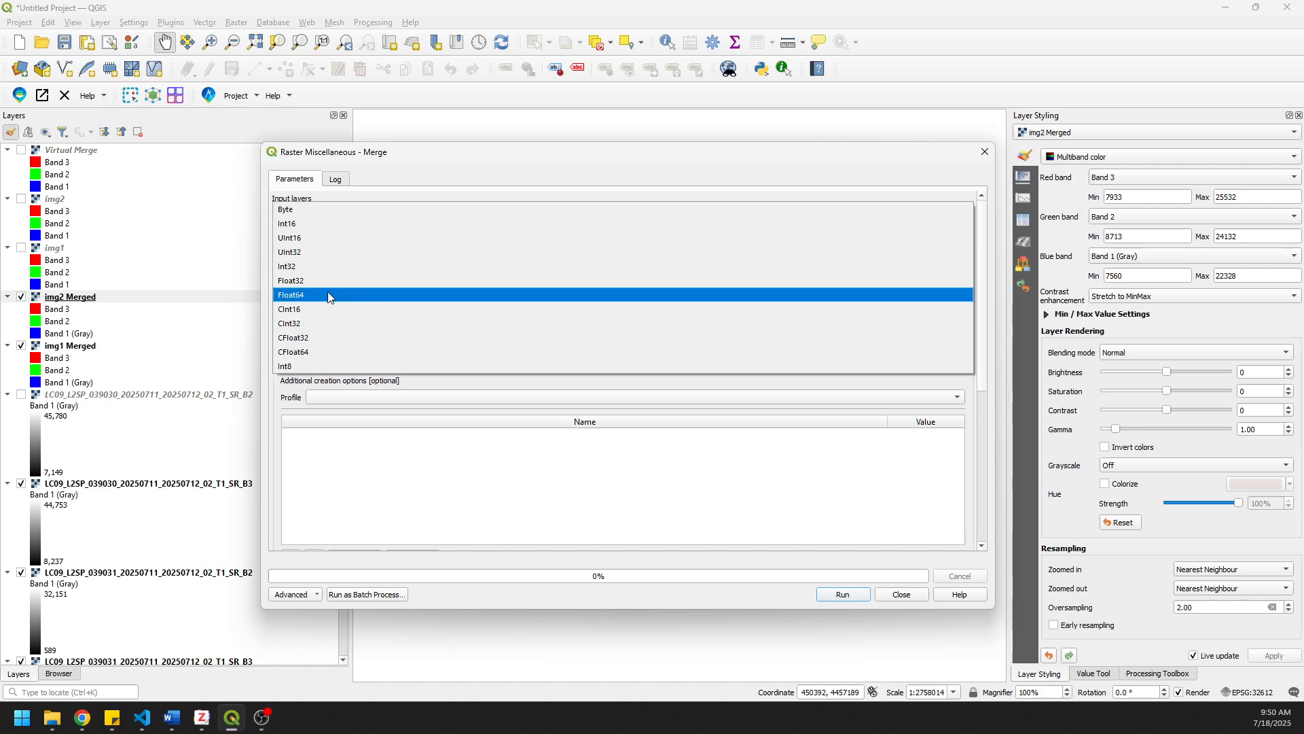
click(299, 256)
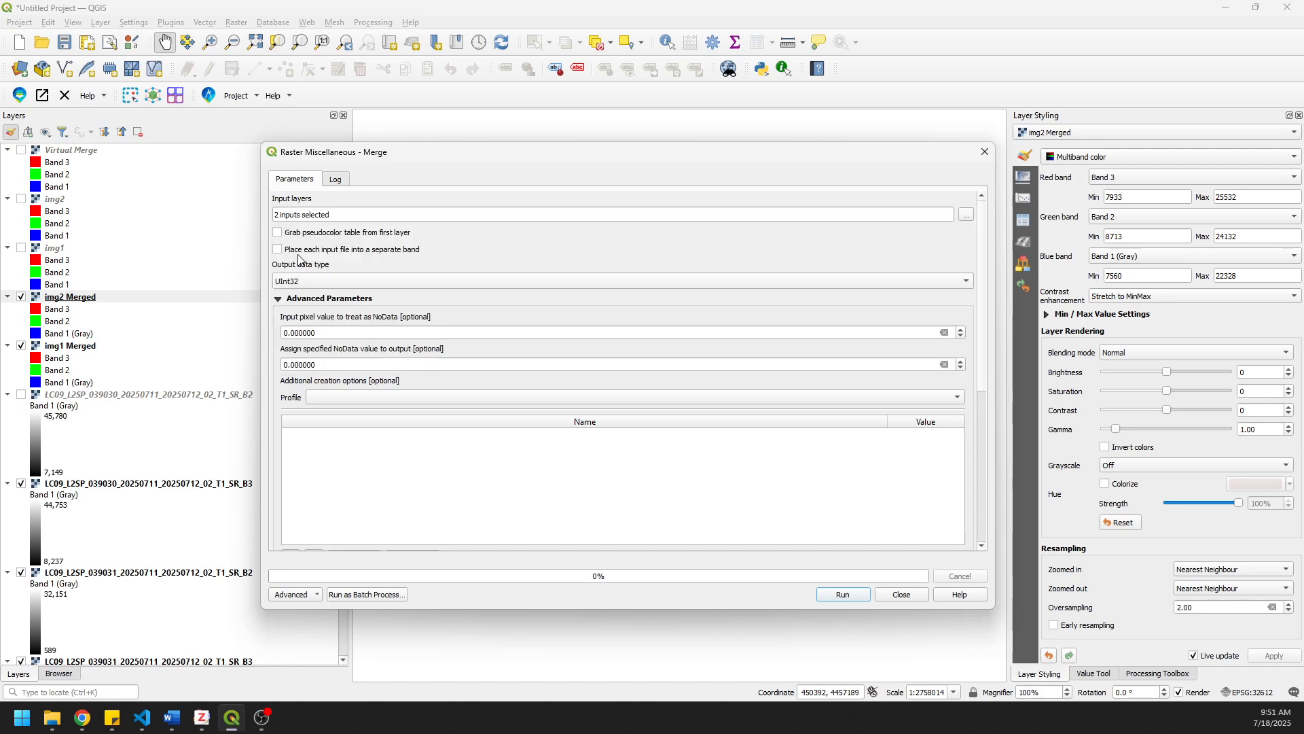
click(852, 595)
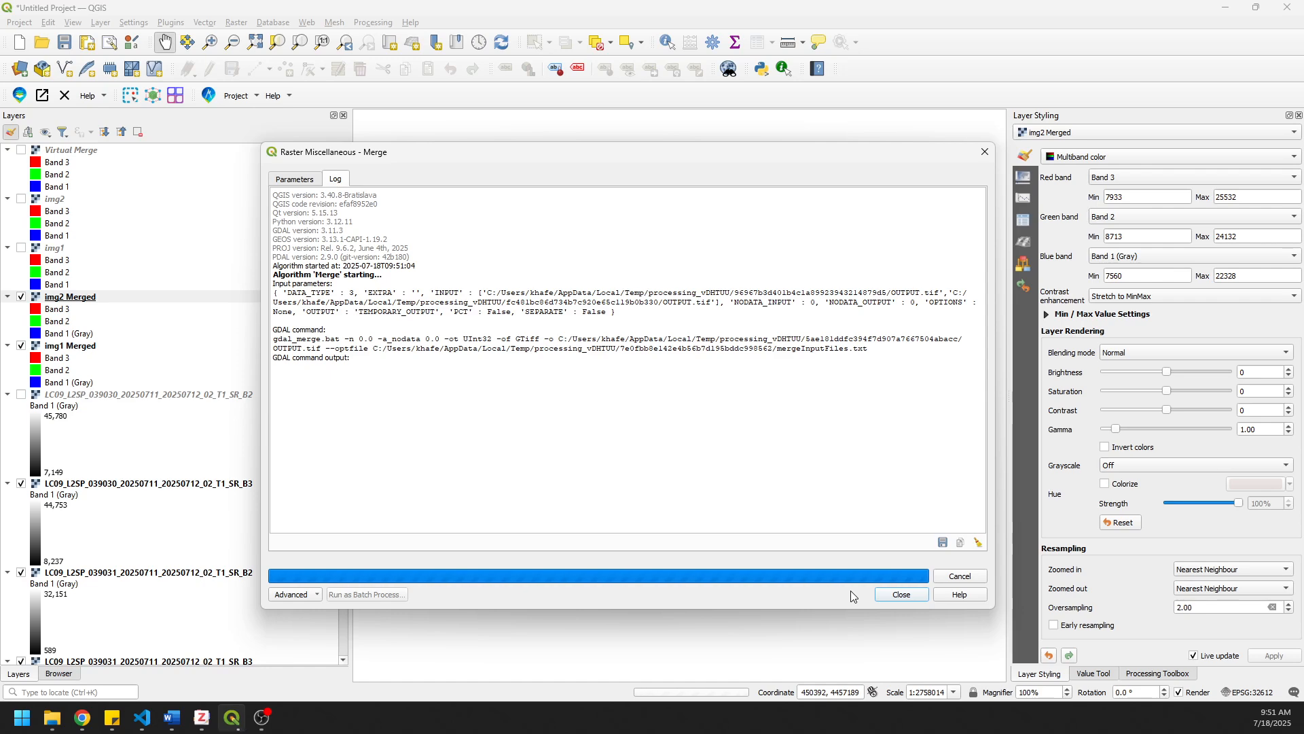
click(289, 182)
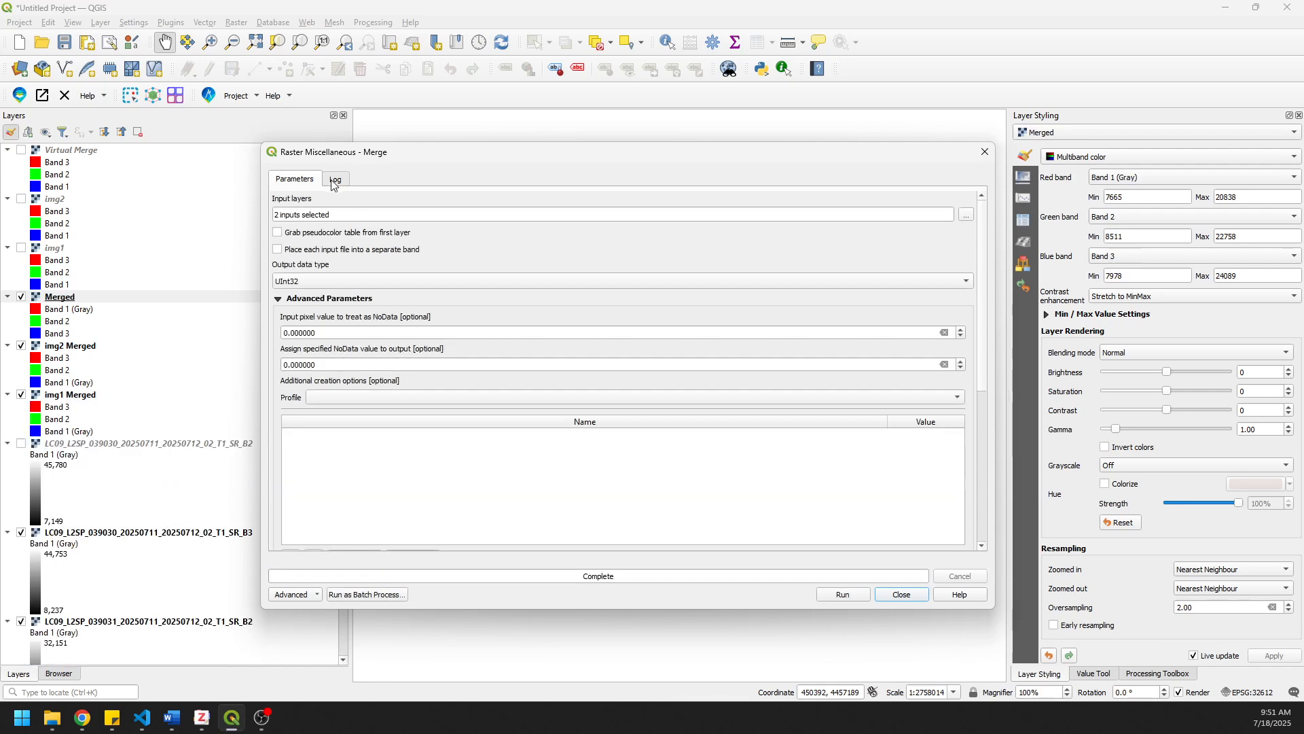
click(907, 601)
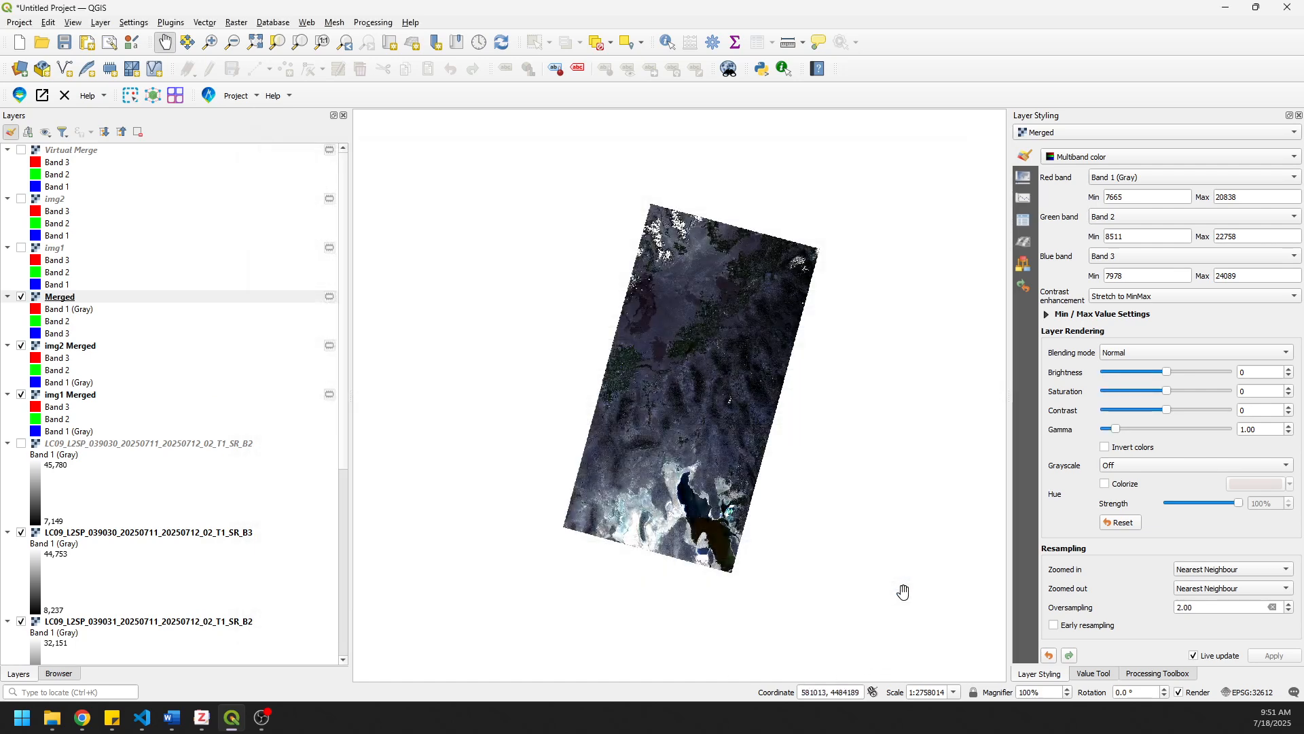
Step: Assign Band 3 to red and Band 1 to blue in the new Merged layer's styling
click(1117, 179)
click(1113, 206)
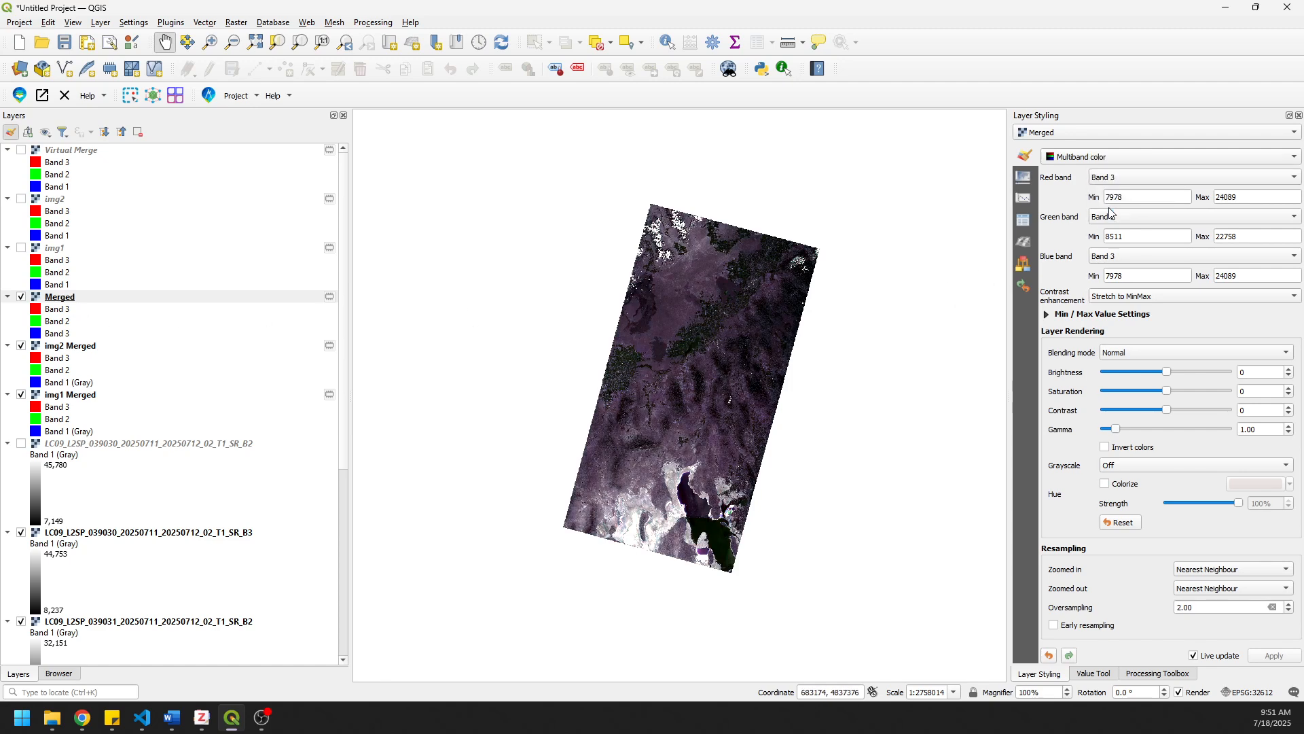
click(1118, 264)
click(1114, 238)
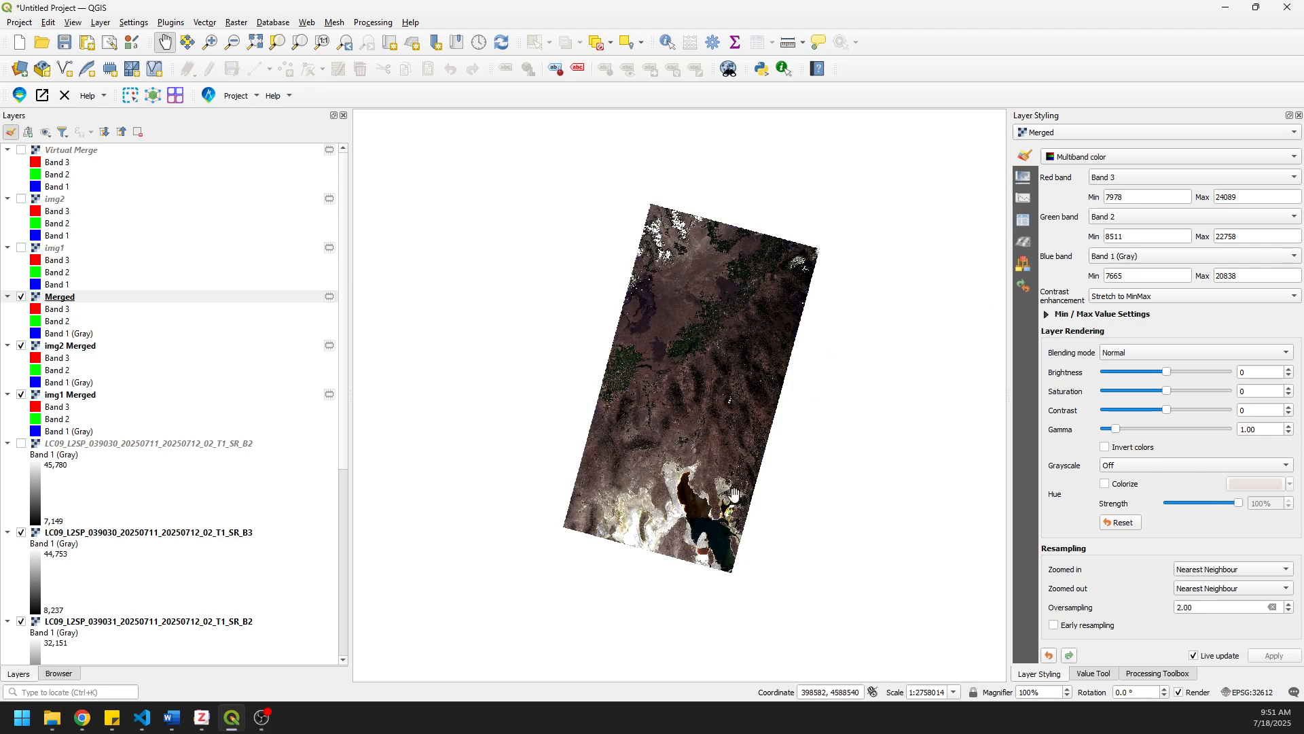
Step: Compare the Merged mosaic with the separate img1 Merged and img2 Merged composites by temporarily hiding the Merged layer
scroll(708, 418, up, 1)
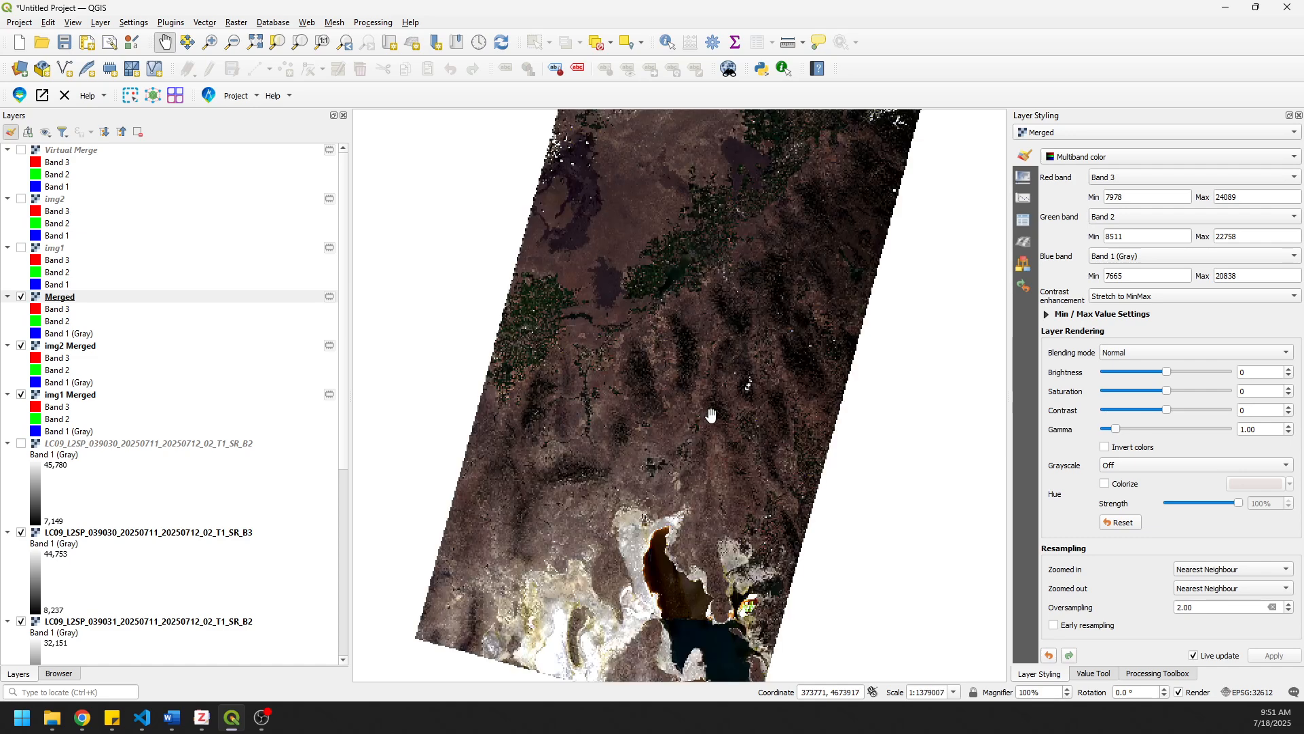
click(21, 297)
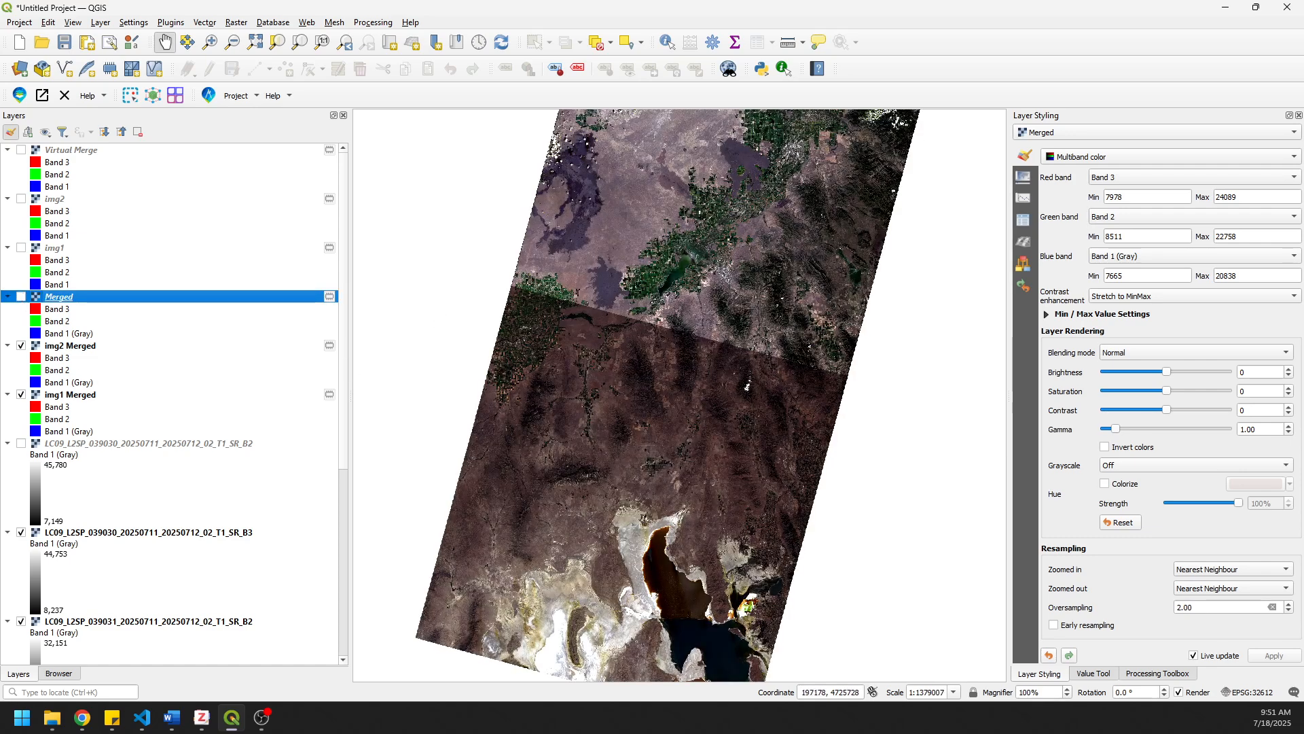
click(22, 297)
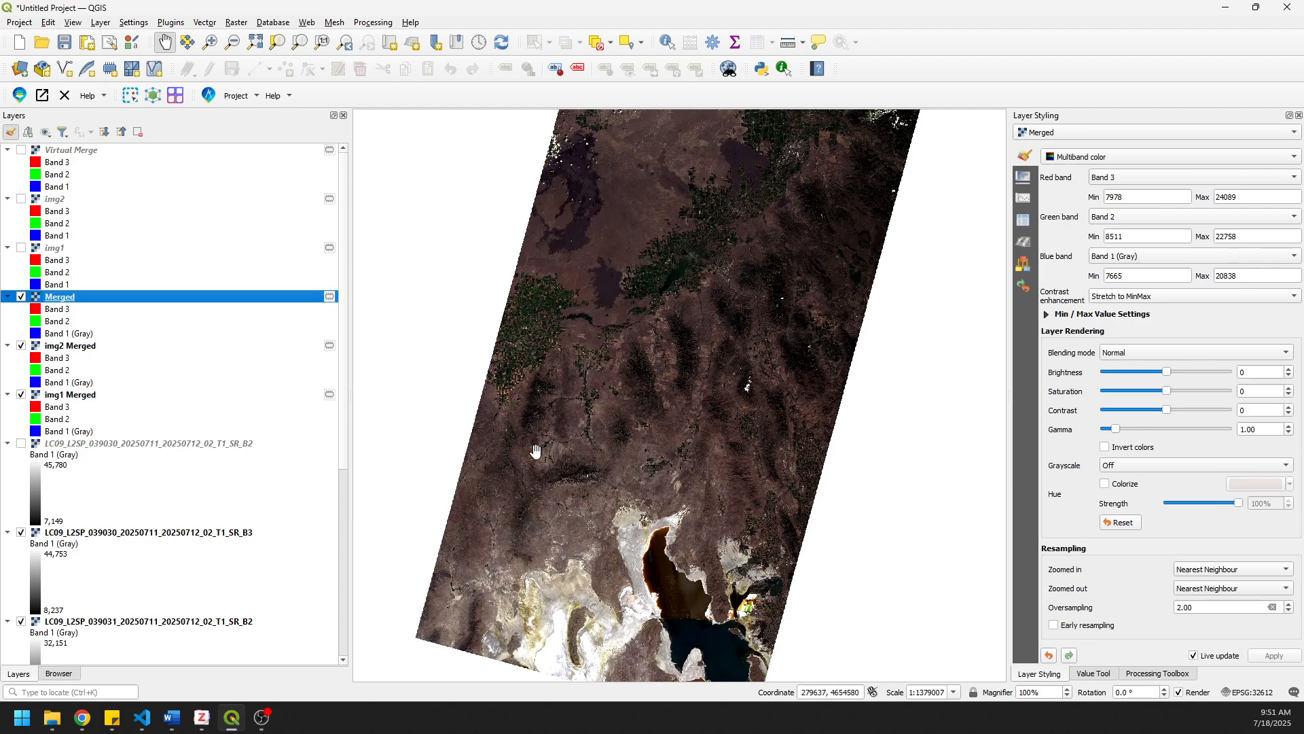
scroll(542, 443, down, 1)
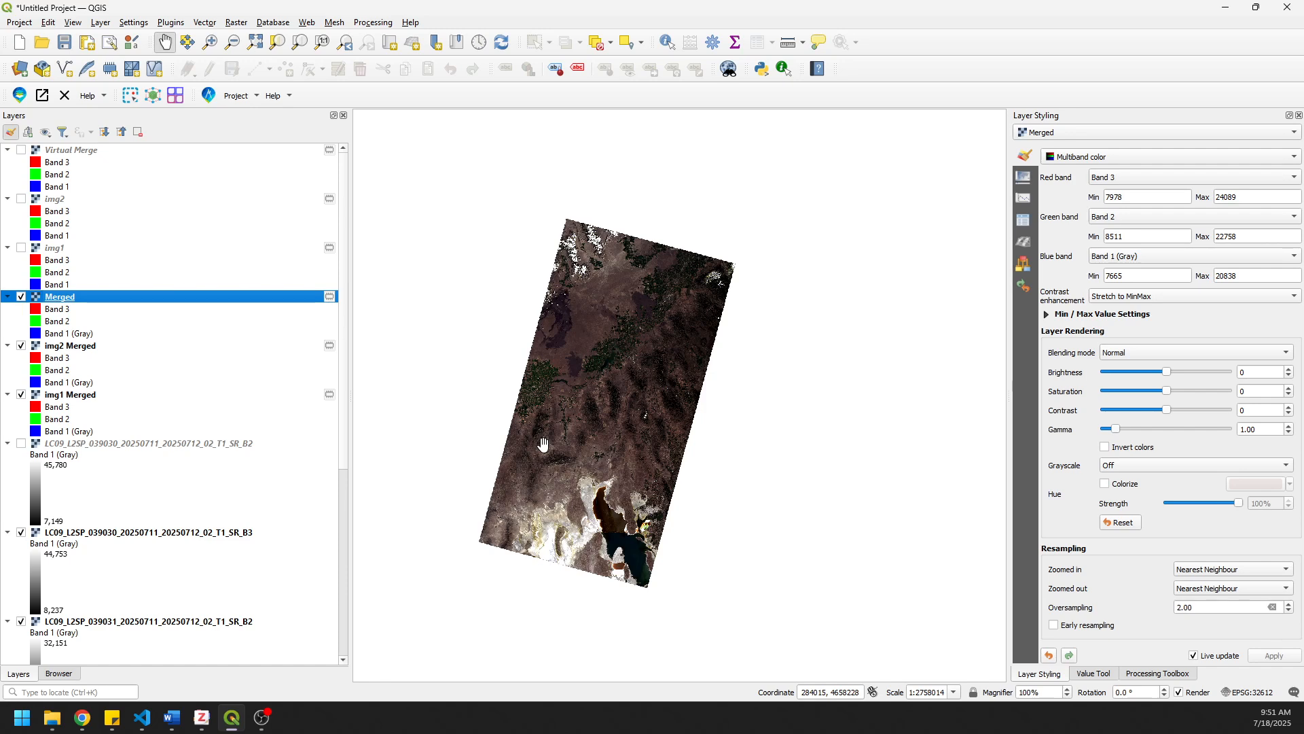